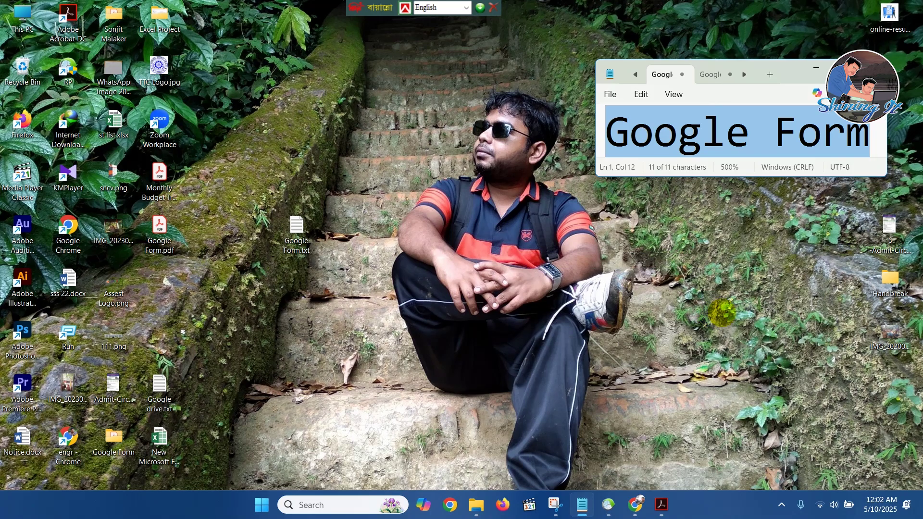
{"action": "left_click", "coordinate": [662, 506]}
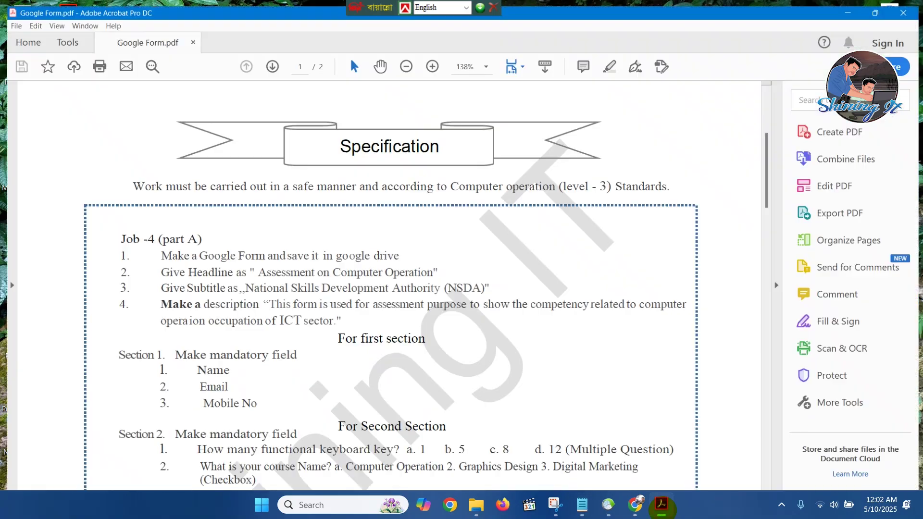
{"action": "scroll", "coordinate": [591, 206], "scroll_direction": "down", "scroll_amount": 2}
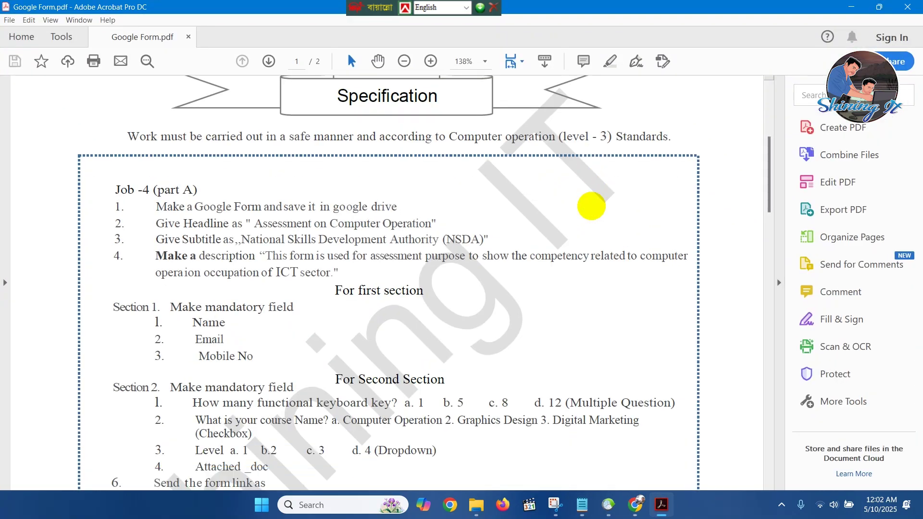
{"action": "scroll", "coordinate": [591, 206], "scroll_direction": "up", "scroll_amount": 4}
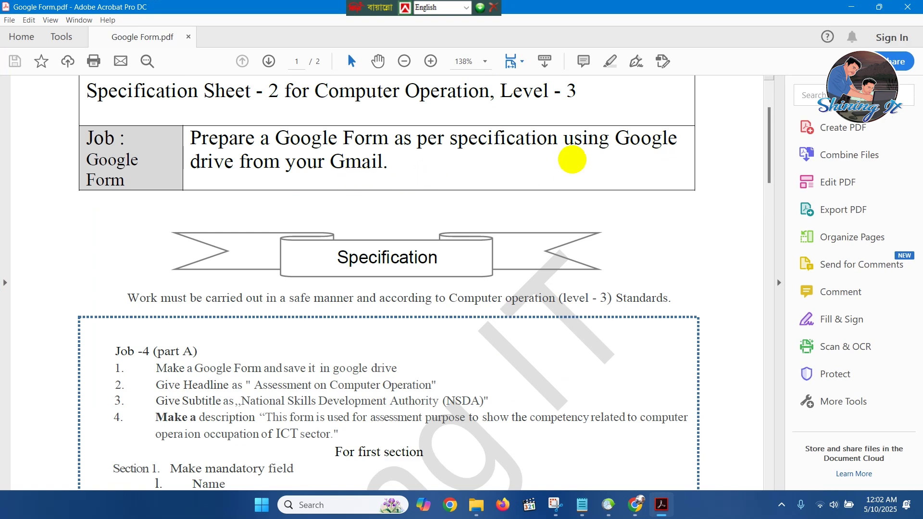
{"action": "scroll", "coordinate": [562, 161], "scroll_direction": "down", "scroll_amount": 1}
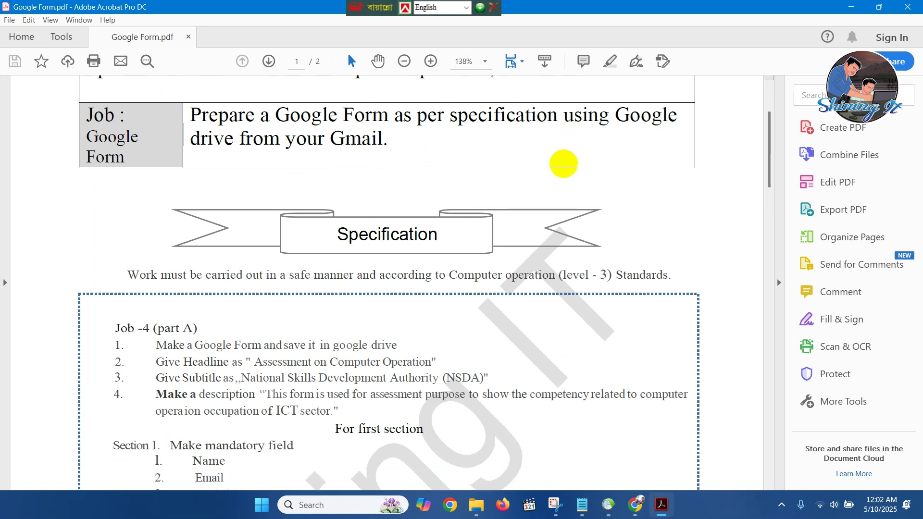
{"action": "scroll", "coordinate": [350, 215], "scroll_direction": "down", "scroll_amount": 3}
{"action": "scroll", "coordinate": [226, 240], "scroll_direction": "down", "scroll_amount": 5}
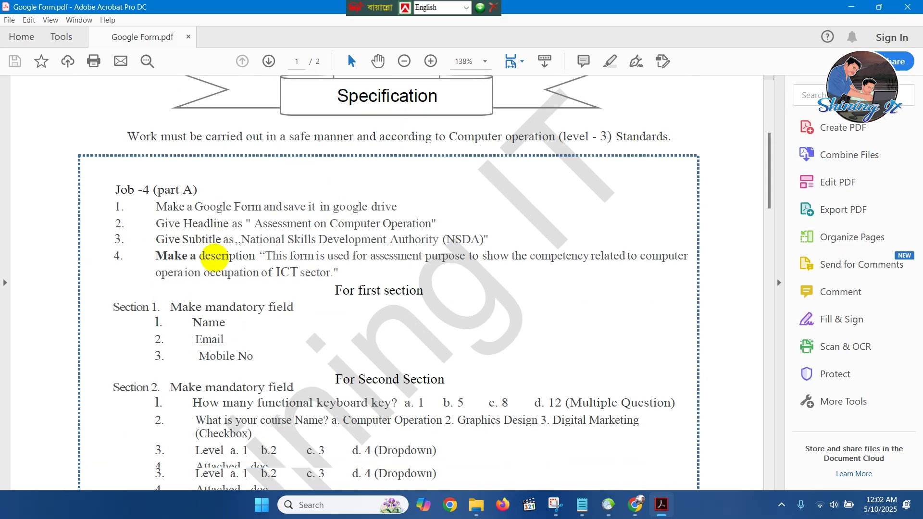
{"action": "scroll", "coordinate": [236, 240], "scroll_direction": "up", "scroll_amount": 1}
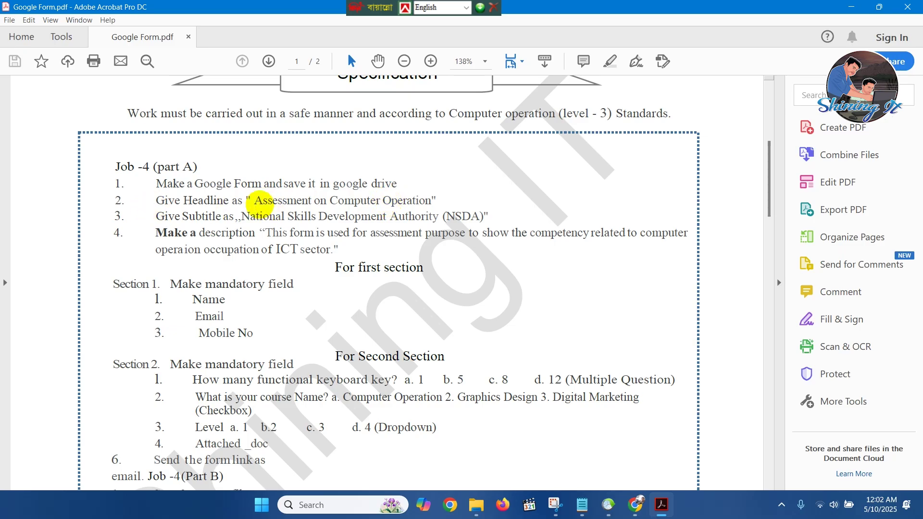
{"action": "left_click_drag", "start_coordinate": [254, 202], "coordinate": [424, 202]}
{"action": "left_click", "coordinate": [314, 233]}
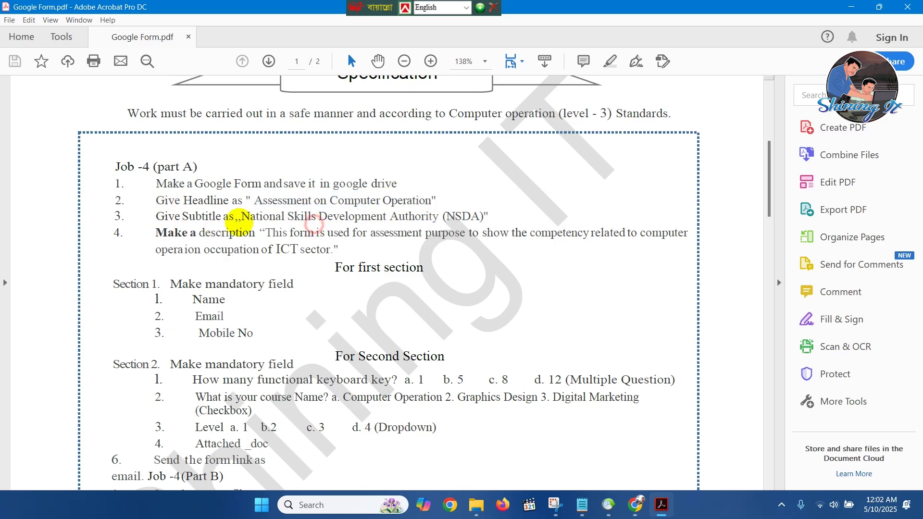
{"action": "left_click", "coordinate": [343, 250]}
{"action": "scroll", "coordinate": [345, 251], "scroll_direction": "down", "scroll_amount": 3}
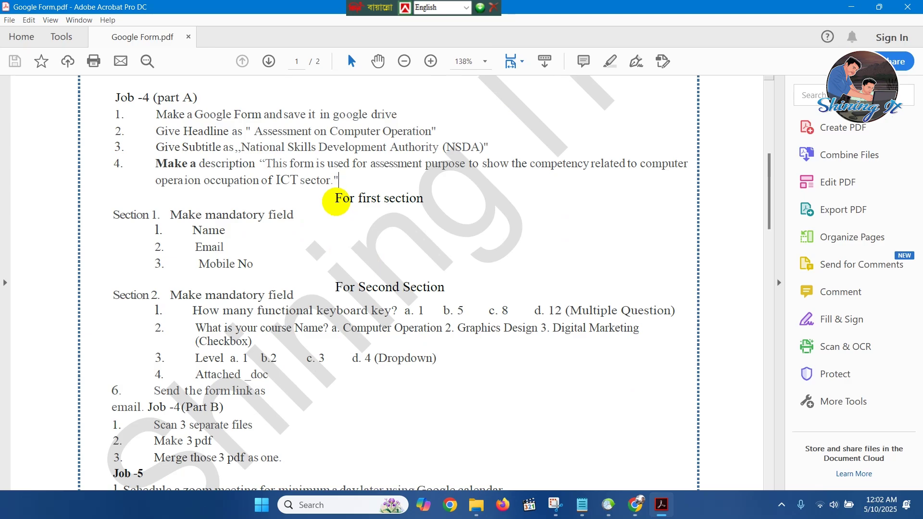
{"action": "left_click_drag", "start_coordinate": [337, 202], "coordinate": [416, 198]}
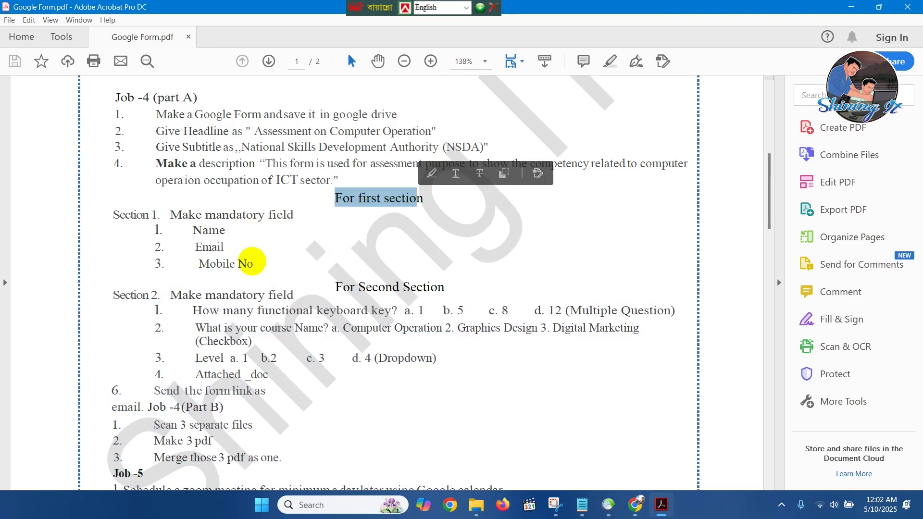
{"action": "scroll", "coordinate": [354, 288], "scroll_direction": "down", "scroll_amount": 1}
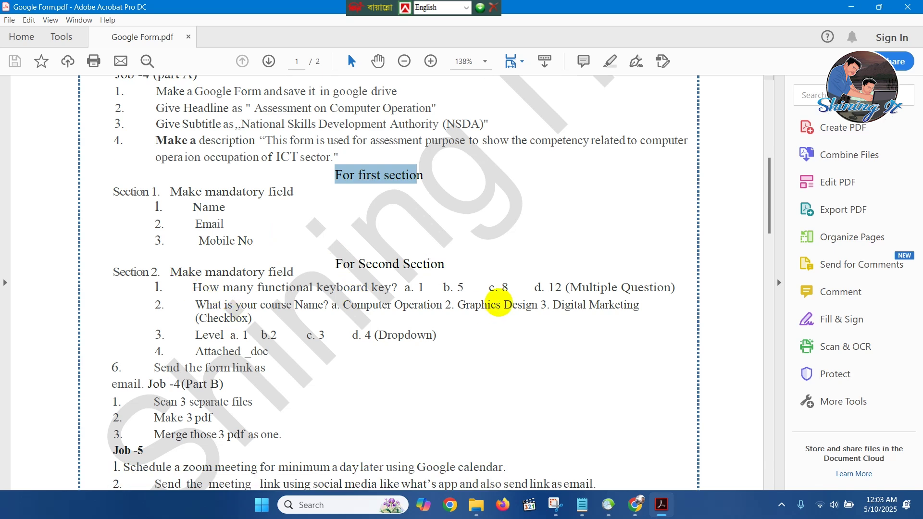
{"action": "left_click_drag", "start_coordinate": [178, 287], "coordinate": [414, 288]}
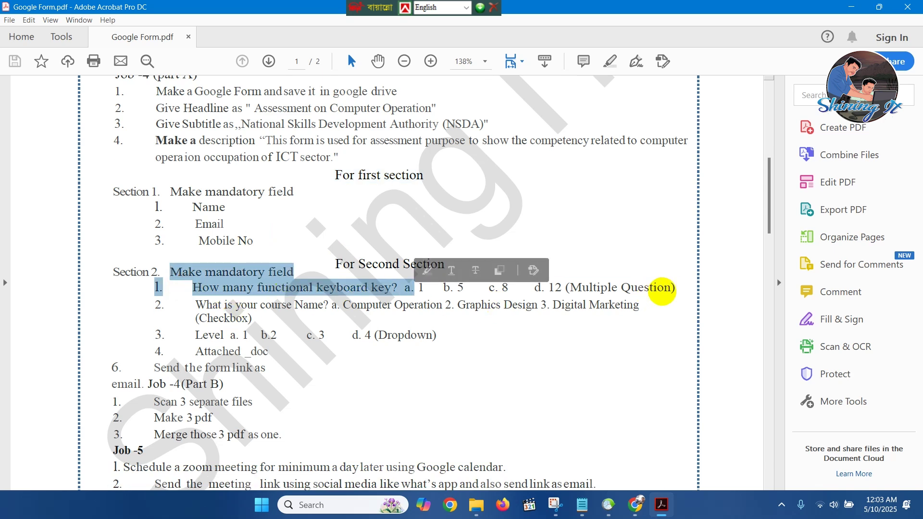
{"action": "mouse_move", "coordinate": [195, 318]}
{"action": "left_mouse_down"}
{"action": "mouse_move", "coordinate": [263, 312]}
{"action": "mouse_move", "coordinate": [196, 306]}
{"action": "left_mouse_up"}
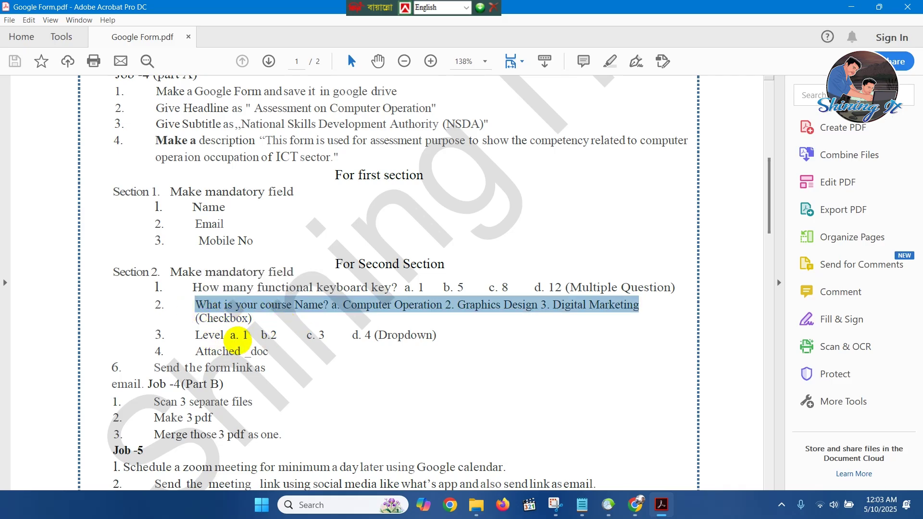
{"action": "left_click_drag", "start_coordinate": [437, 335], "coordinate": [196, 336]}
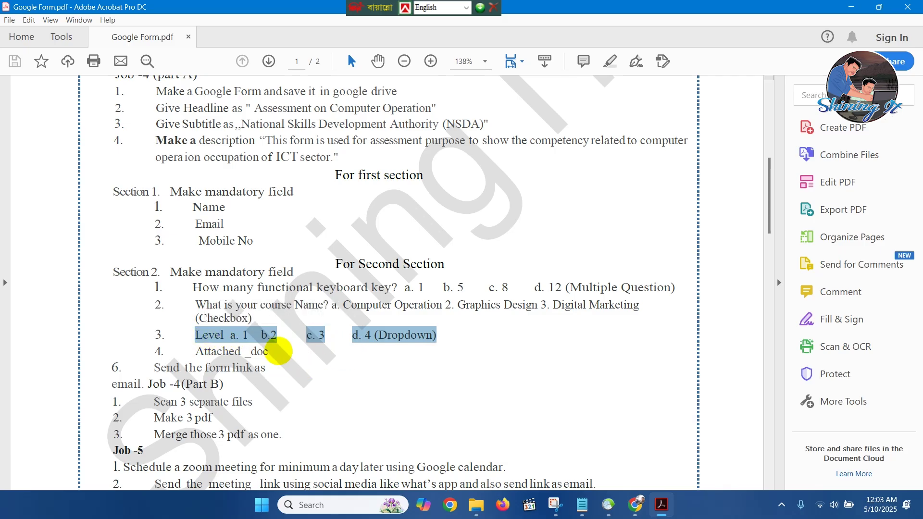
{"action": "scroll", "coordinate": [277, 351], "scroll_direction": "down", "scroll_amount": 1}
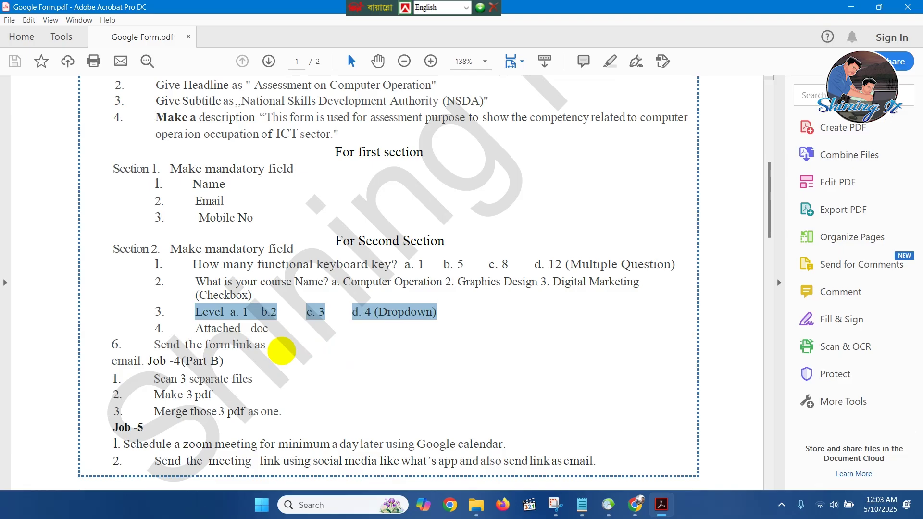
{"action": "scroll", "coordinate": [283, 351], "scroll_direction": "up", "scroll_amount": 2}
{"action": "scroll", "coordinate": [282, 351], "scroll_direction": "up", "scroll_amount": 15}
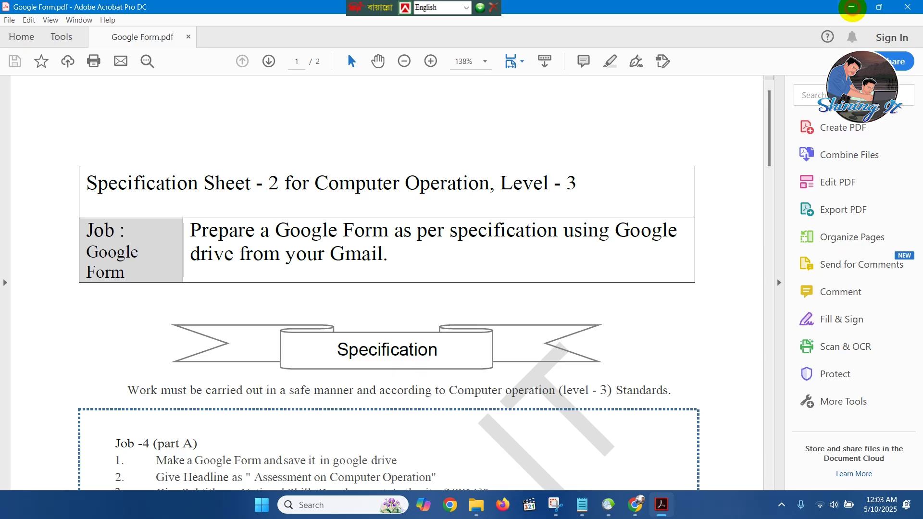
Reload Gmail in a fresh Chrome tab and launch Google Drive from the Google apps grid.
{"action": "left_click", "coordinate": [852, 6]}
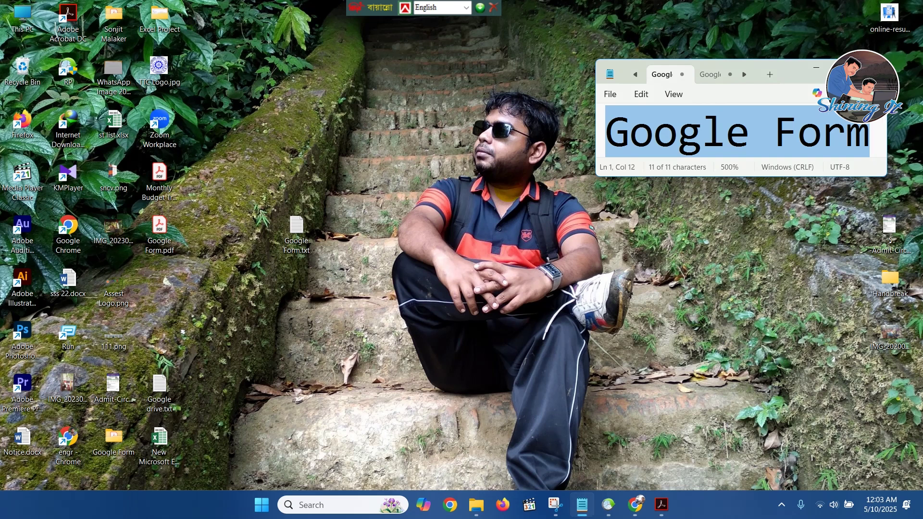
{"action": "left_click", "coordinate": [636, 504]}
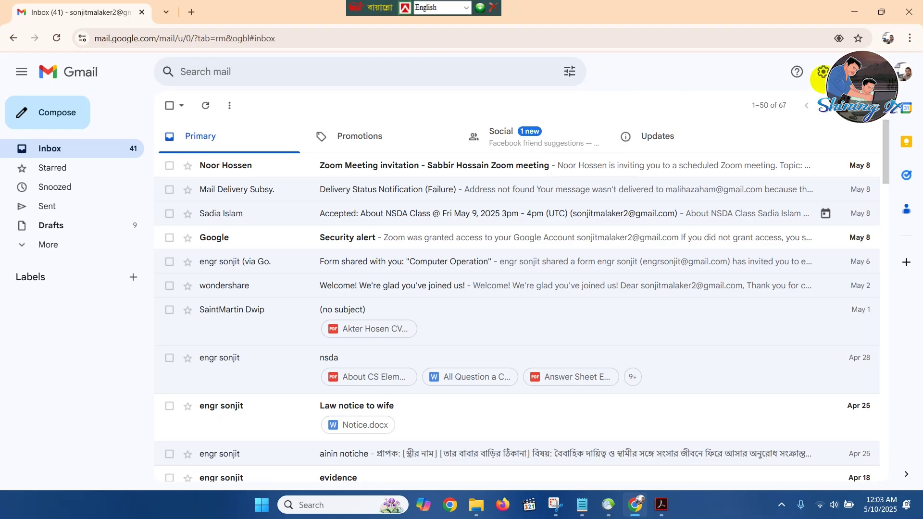
{"action": "left_click", "coordinate": [191, 12]}
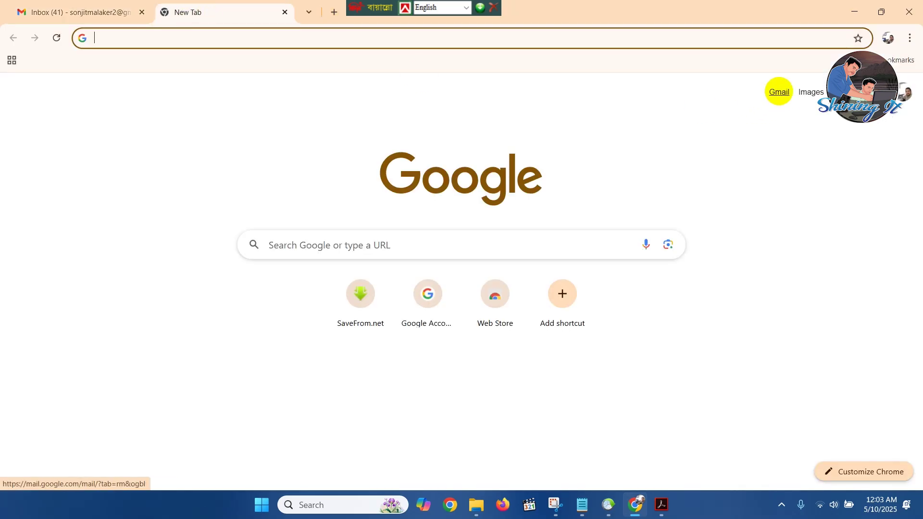
{"action": "left_click", "coordinate": [779, 91]}
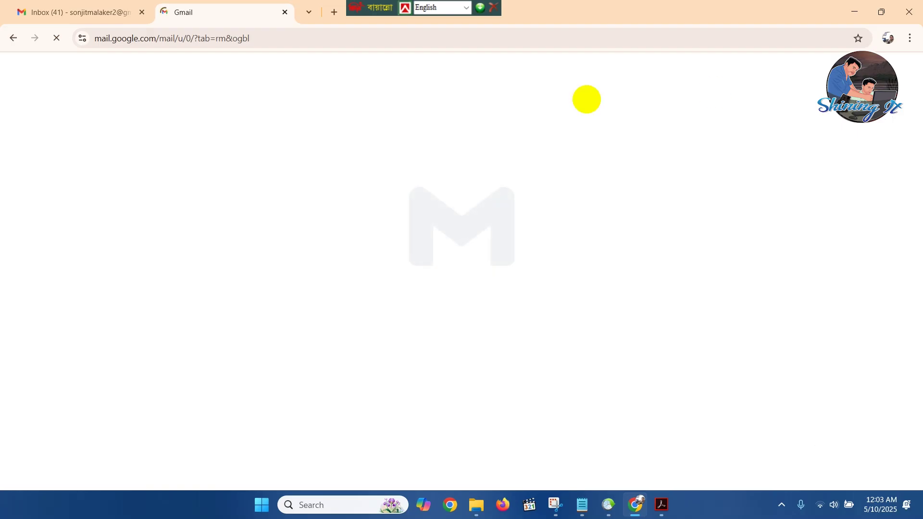
{"action": "left_click", "coordinate": [141, 12]}
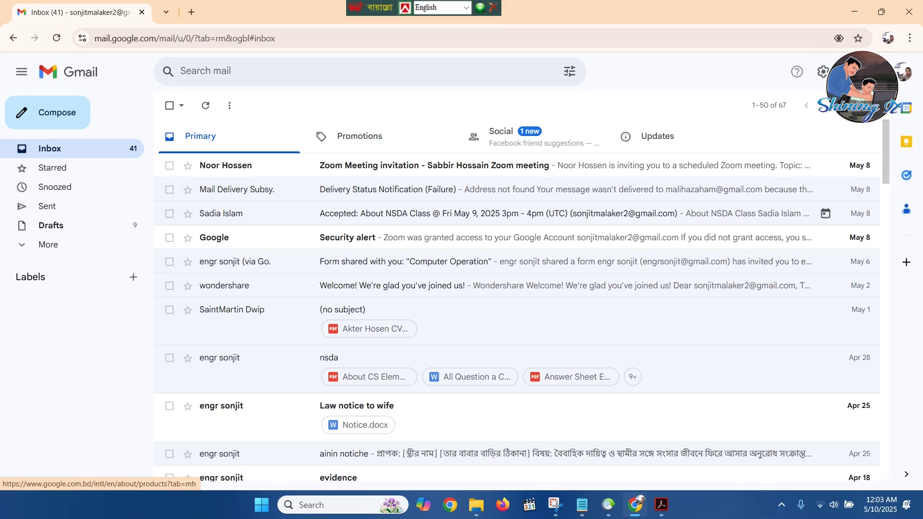
{"action": "left_click", "coordinate": [883, 72]}
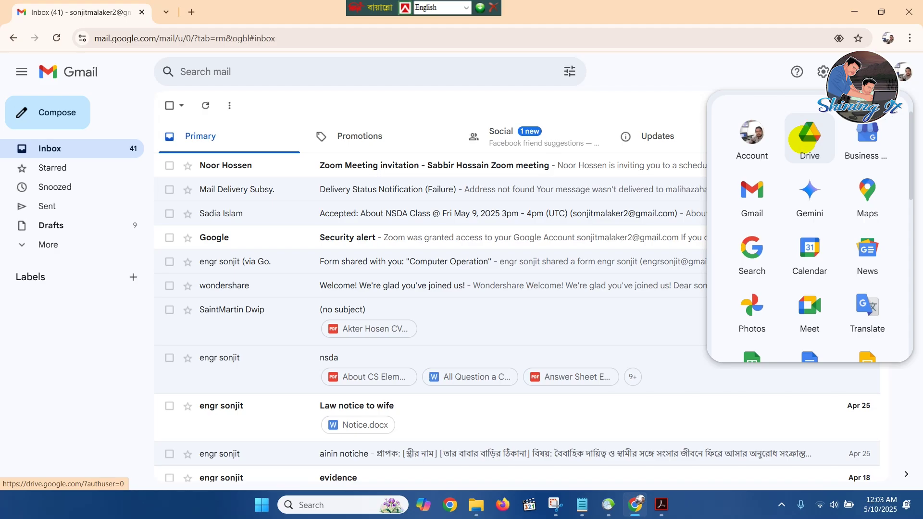
{"action": "left_click", "coordinate": [802, 139]}
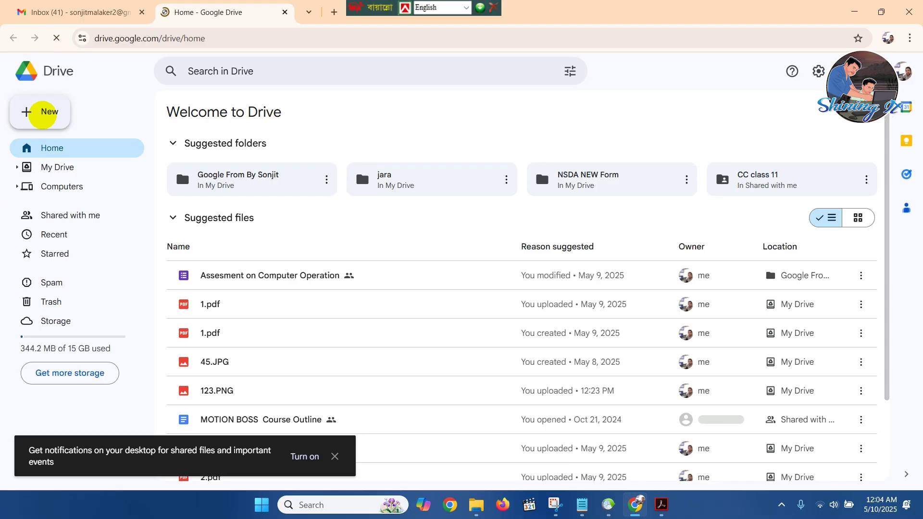
Make a new My Drive folder called 'NSDA JOB 4' and open the empty folder.
{"action": "left_click", "coordinate": [42, 114]}
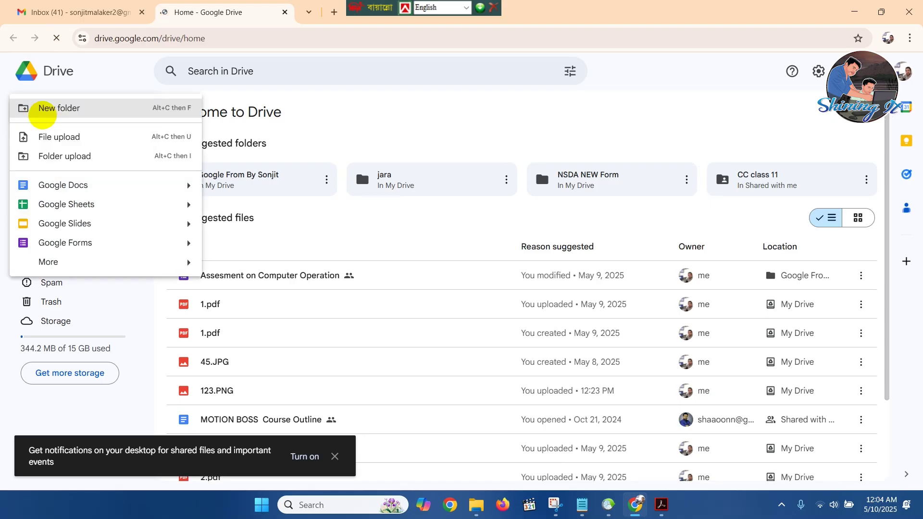
{"action": "left_click", "coordinate": [49, 107]}
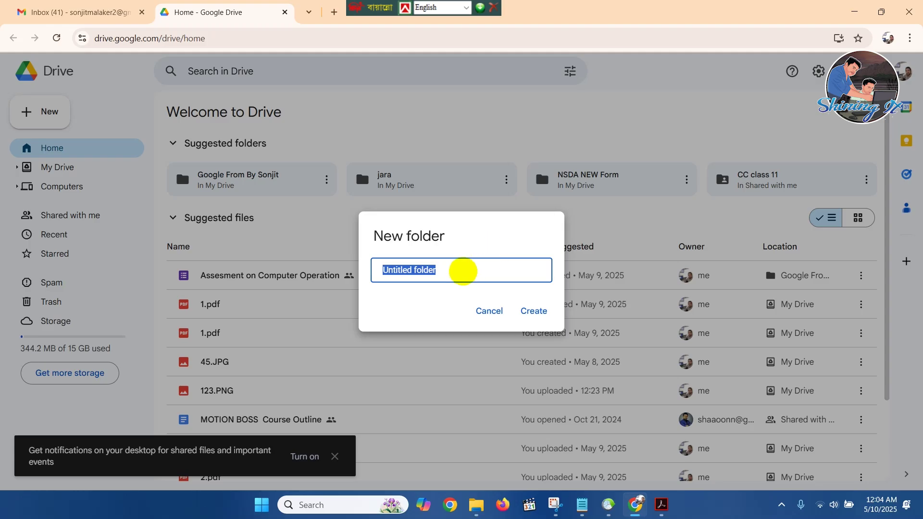
{"action": "left_click", "coordinate": [661, 505]}
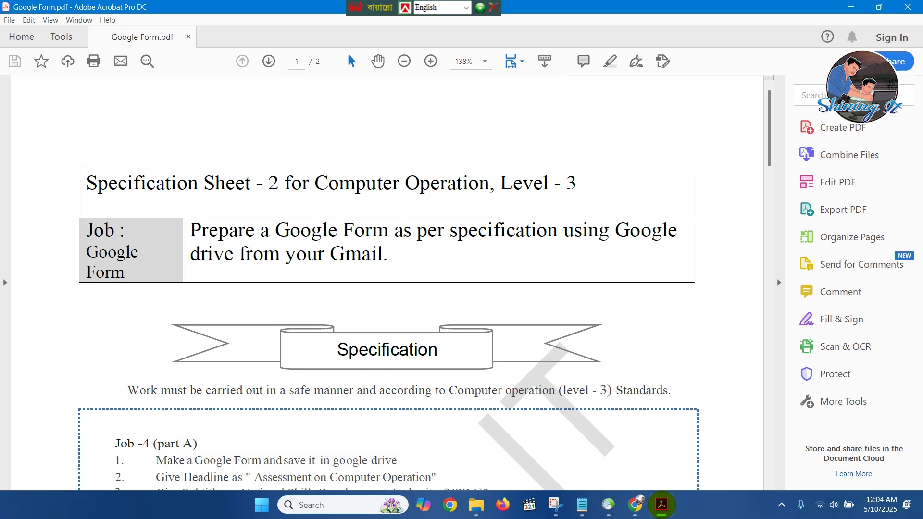
{"action": "left_click", "coordinate": [662, 505]}
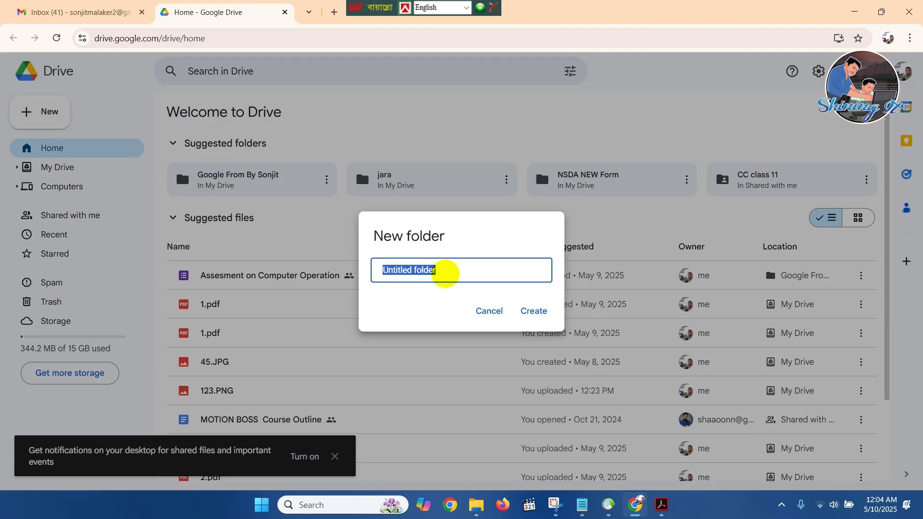
{"action": "type", "text": "NSDA JOB 4"}
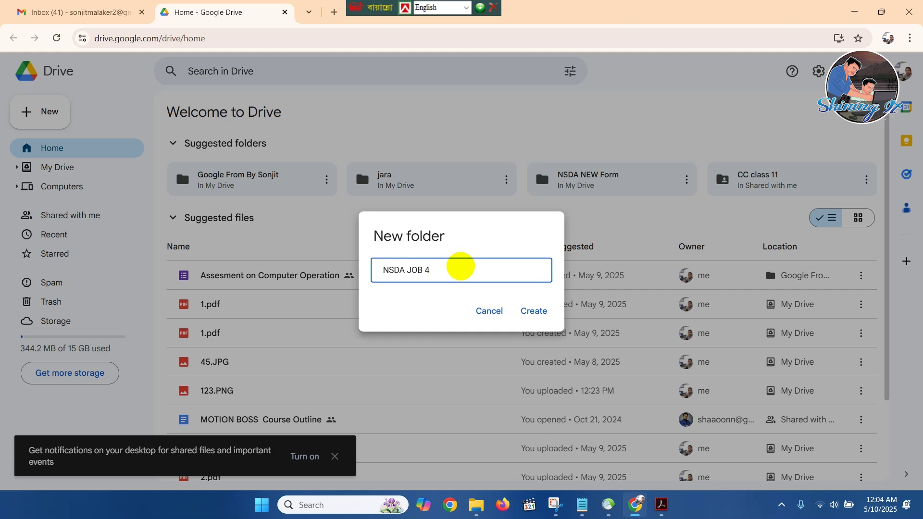
{"action": "left_click", "coordinate": [534, 311]}
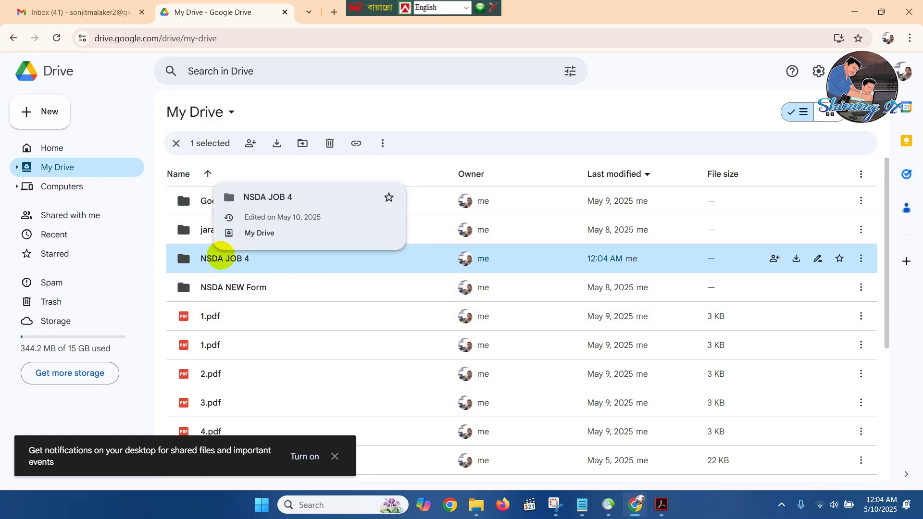
{"action": "double_click", "coordinate": [276, 263]}
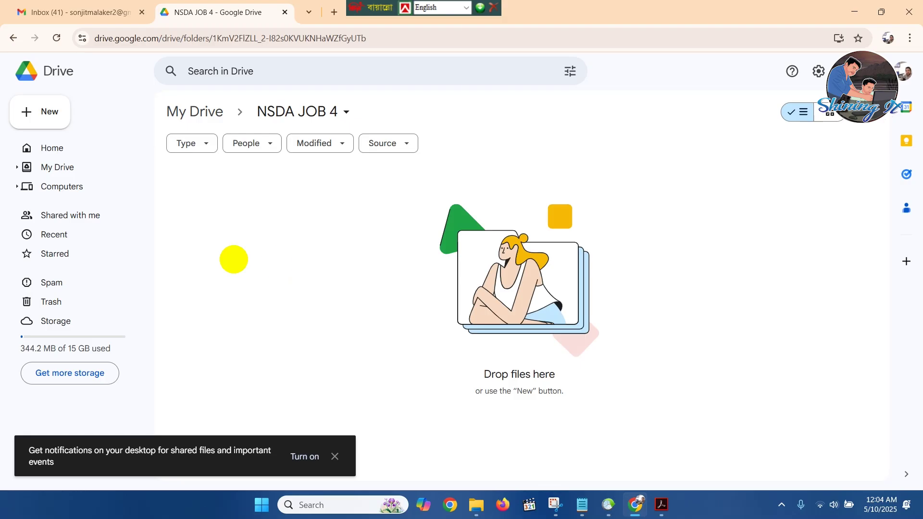
Start a blank Google Form in NSDA JOB 4 and select the required headline in the specification PDF.
{"action": "left_click", "coordinate": [47, 111]}
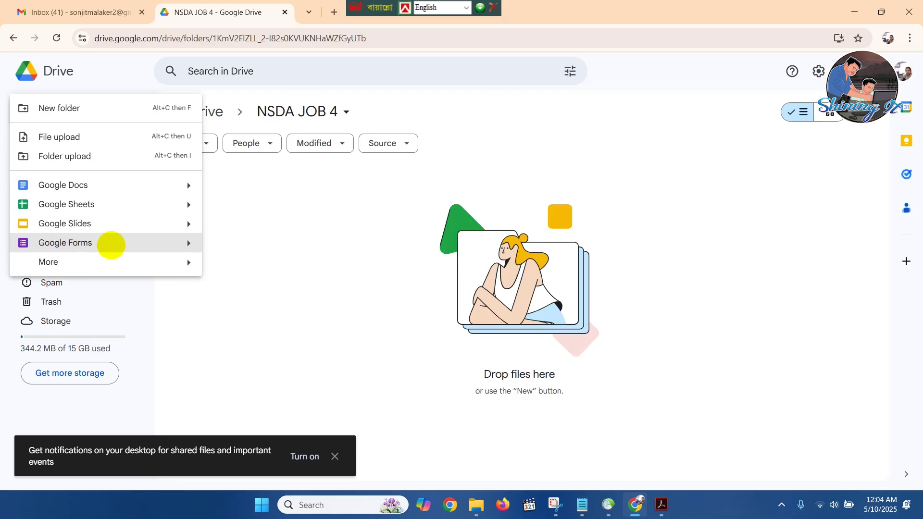
{"action": "left_click", "coordinate": [113, 243]}
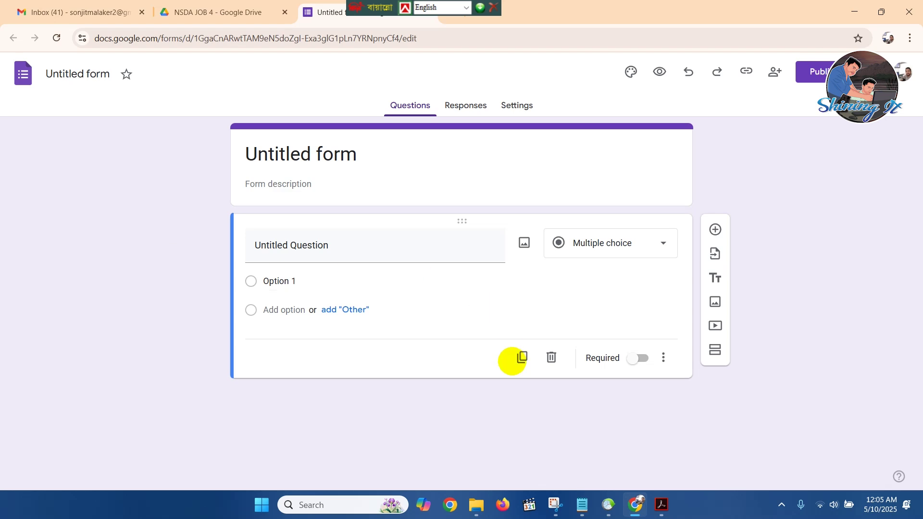
{"action": "left_click", "coordinate": [659, 502]}
{"action": "scroll", "coordinate": [391, 305], "scroll_direction": "down", "scroll_amount": 3}
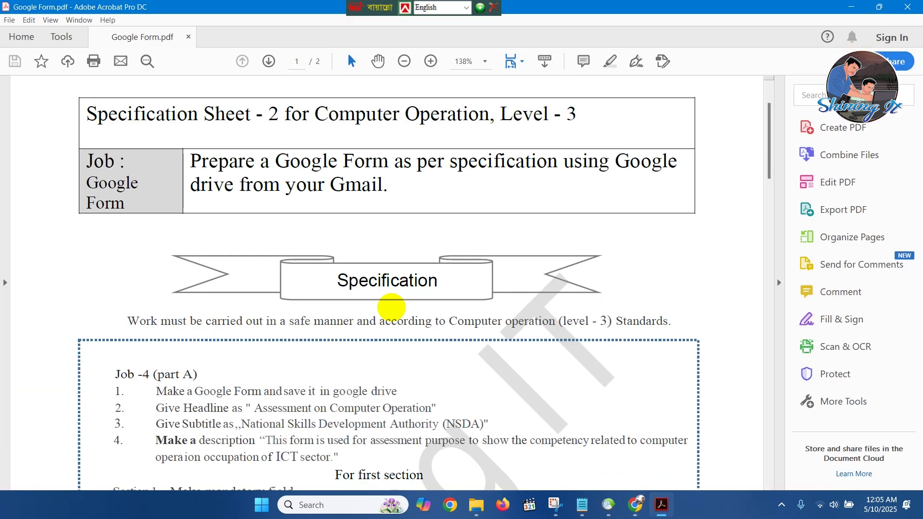
{"action": "scroll", "coordinate": [373, 313], "scroll_direction": "down", "scroll_amount": 2}
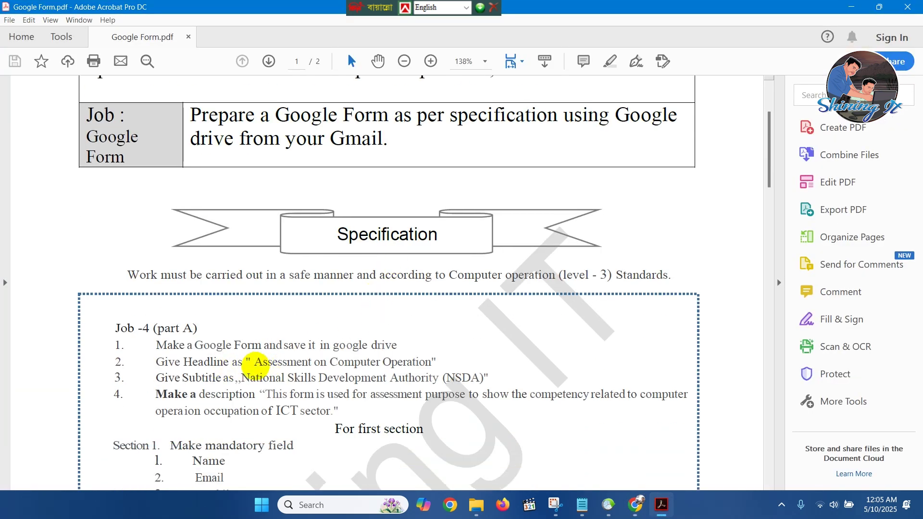
{"action": "left_click_drag", "start_coordinate": [256, 362], "coordinate": [411, 371]}
{"action": "key", "text": "ctrl+c"}
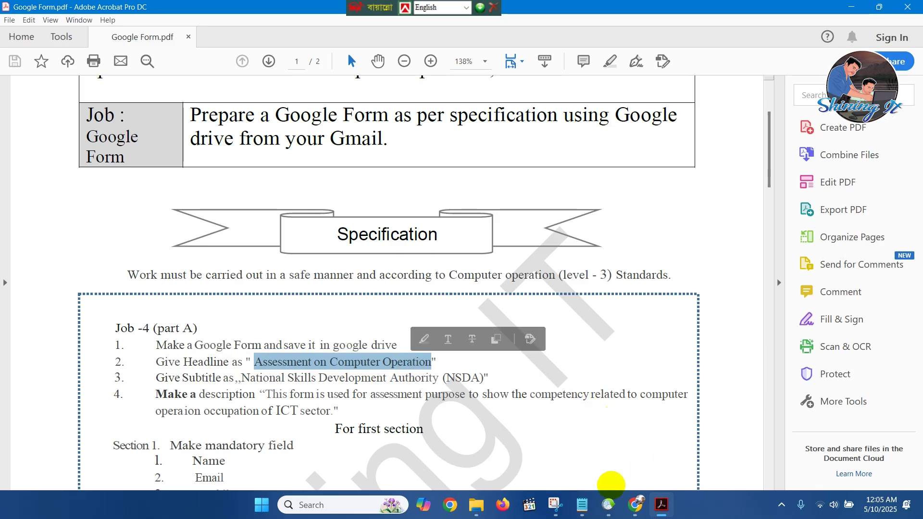
{"action": "left_click", "coordinate": [635, 504]}
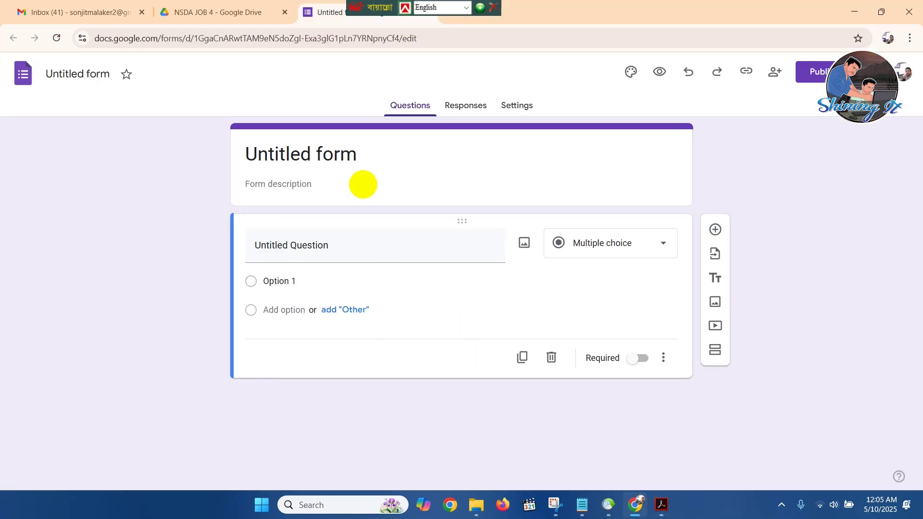
Paste the copied headline as the form title 'Assessment on Computer Operation'.
{"action": "left_click", "coordinate": [363, 184]}
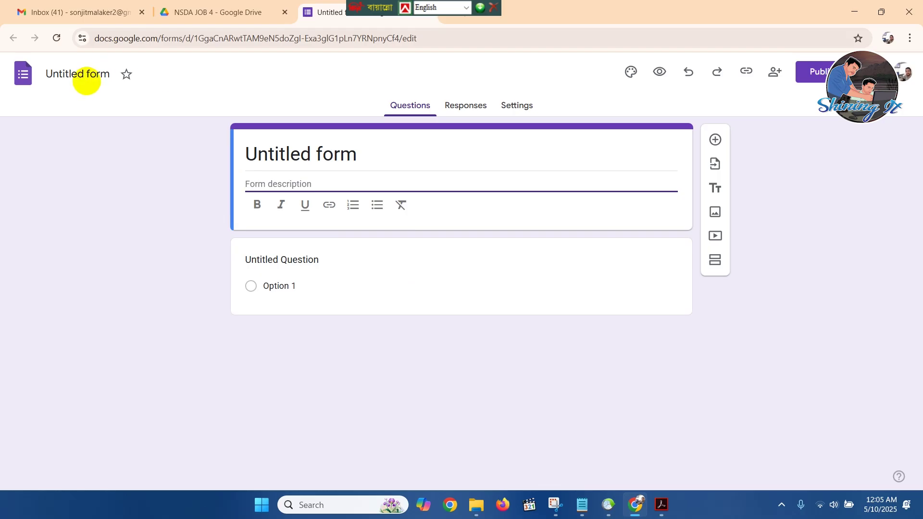
{"action": "left_click", "coordinate": [92, 75]}
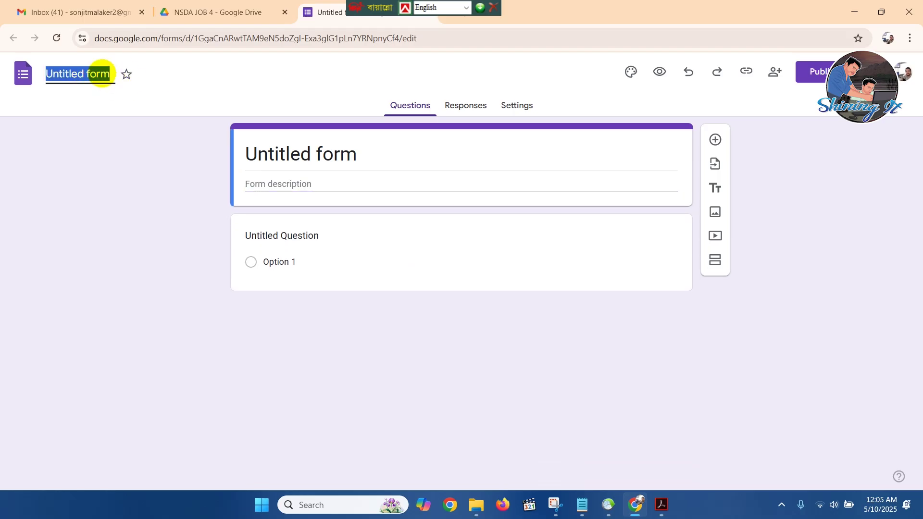
{"action": "key", "text": "ctrl+v"}
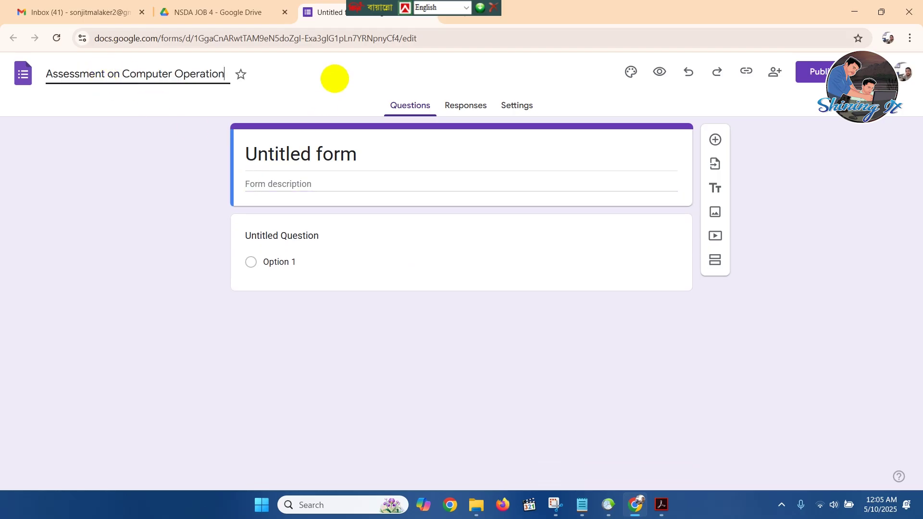
{"action": "left_click", "coordinate": [335, 78]}
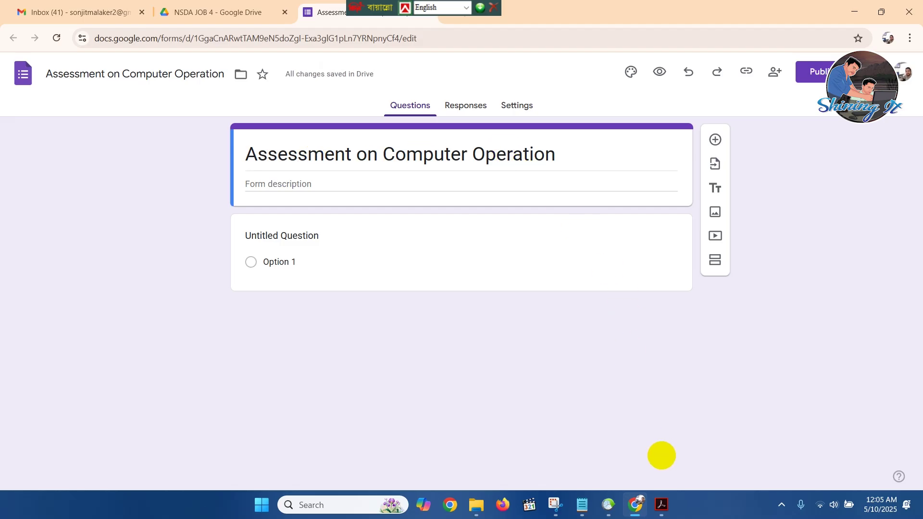
Return to the specification PDF and scroll down to the next requirement.
{"action": "left_click", "coordinate": [661, 504]}
{"action": "left_click", "coordinate": [491, 379]}
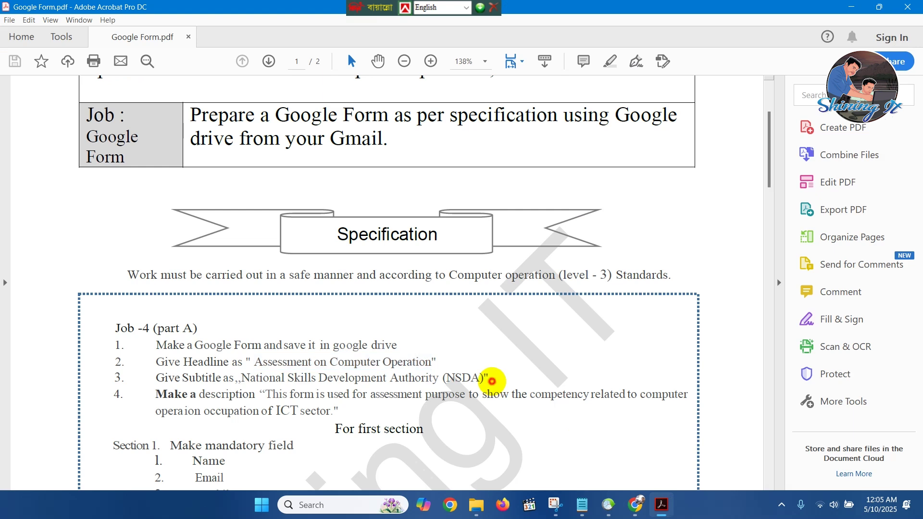
{"action": "scroll", "coordinate": [491, 381], "scroll_direction": "down", "scroll_amount": 1}
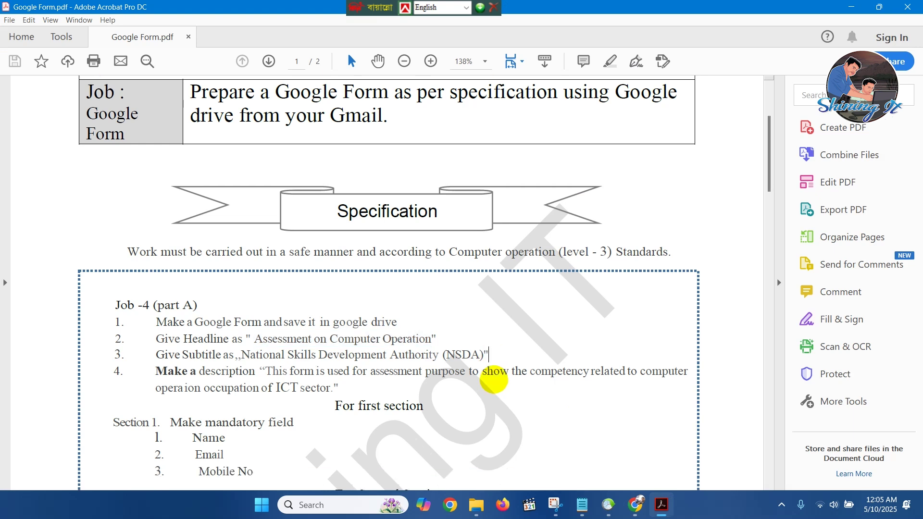
{"action": "scroll", "coordinate": [400, 349], "scroll_direction": "down", "scroll_amount": 1}
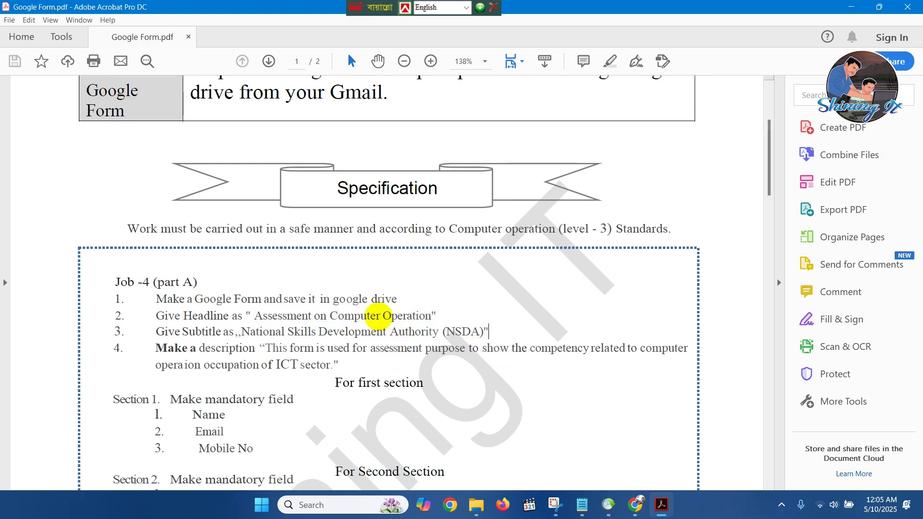
Type 'National Skills Development Authority' into the form description.
{"action": "mouse_move", "coordinate": [631, 509]}
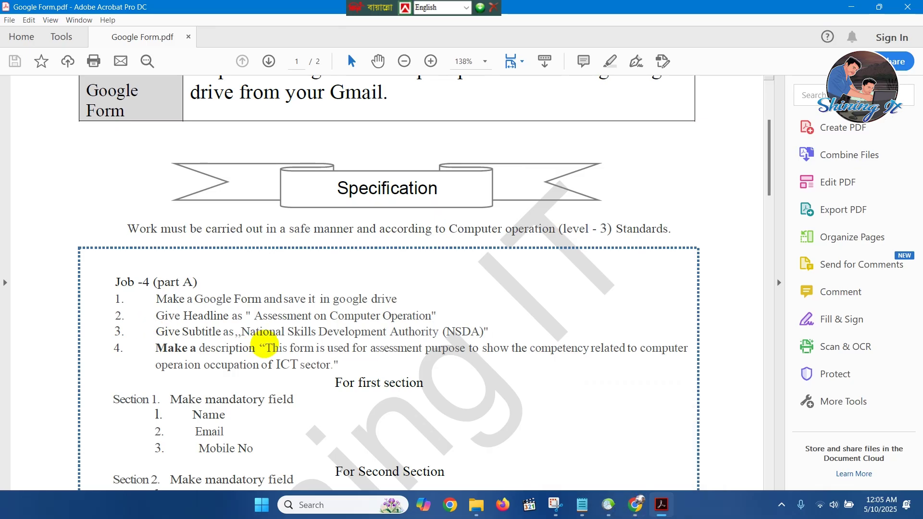
{"action": "left_click", "coordinate": [487, 332]}
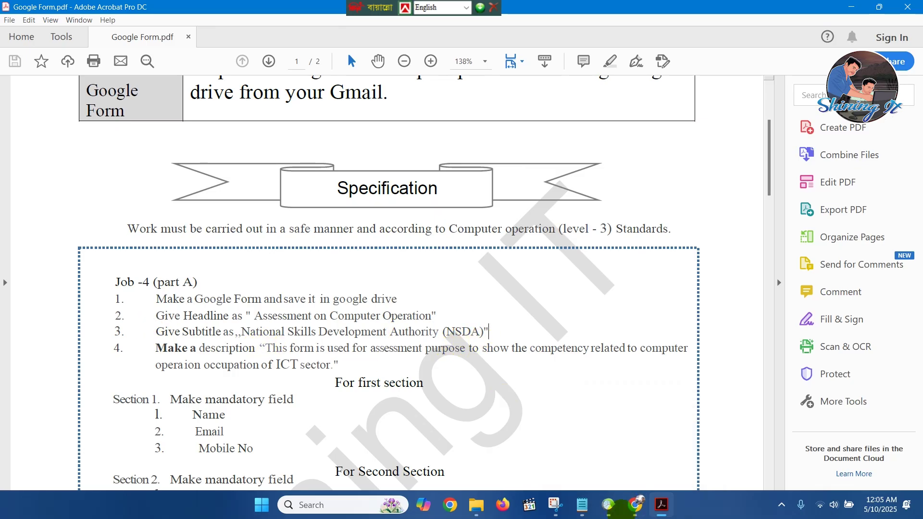
{"action": "left_click", "coordinate": [635, 505]}
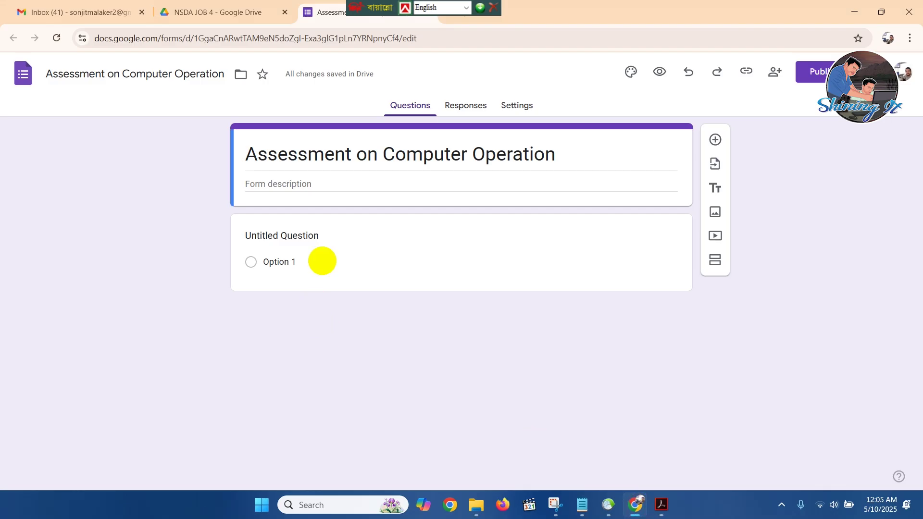
{"action": "left_click", "coordinate": [337, 181]}
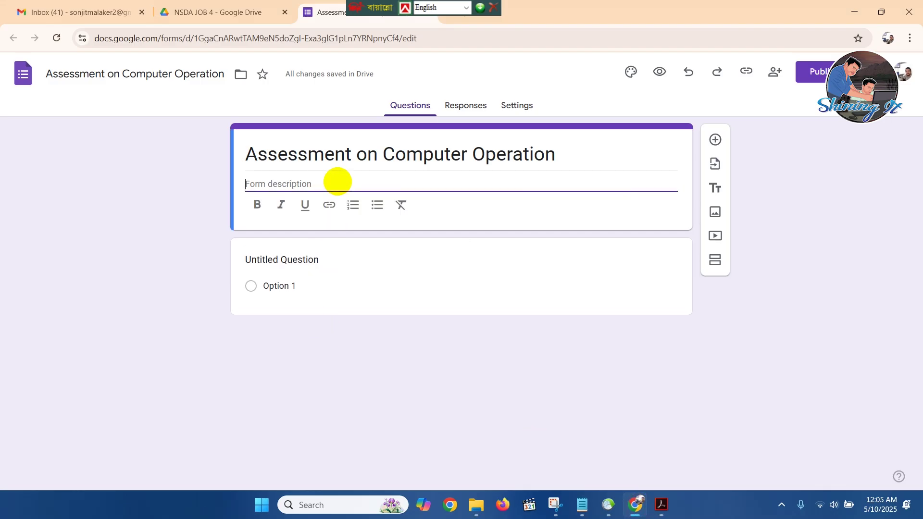
{"action": "type", "text": "National Skills Develop"}
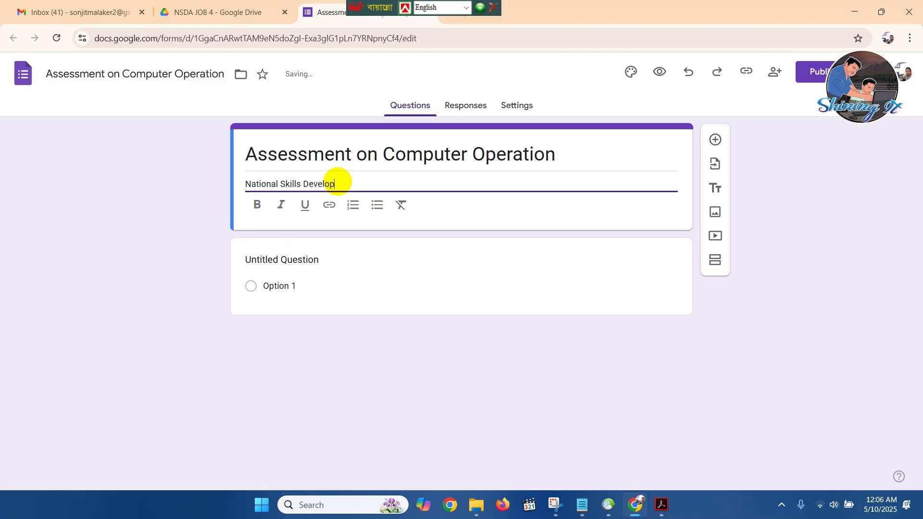
{"action": "type", "text": "ment Authority"}
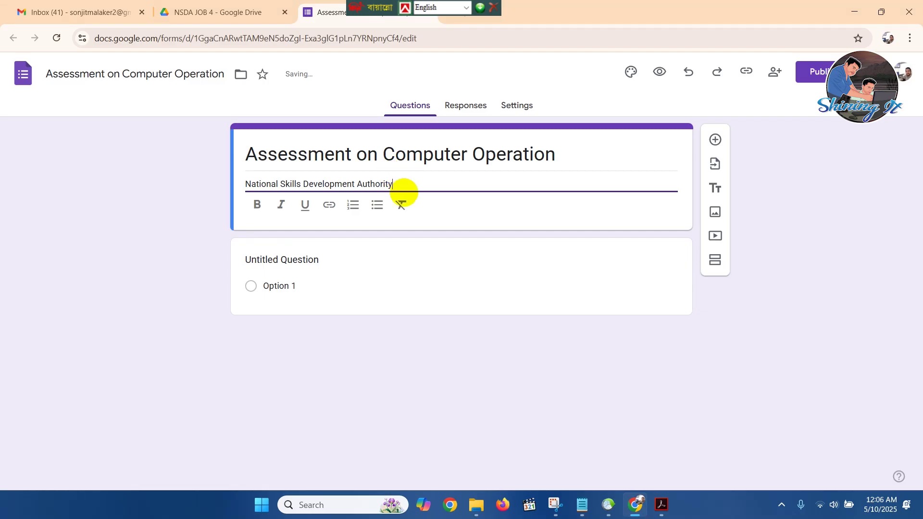
Make the subtitle bold and start a new empty line below it.
{"action": "mouse_move", "coordinate": [662, 504]}
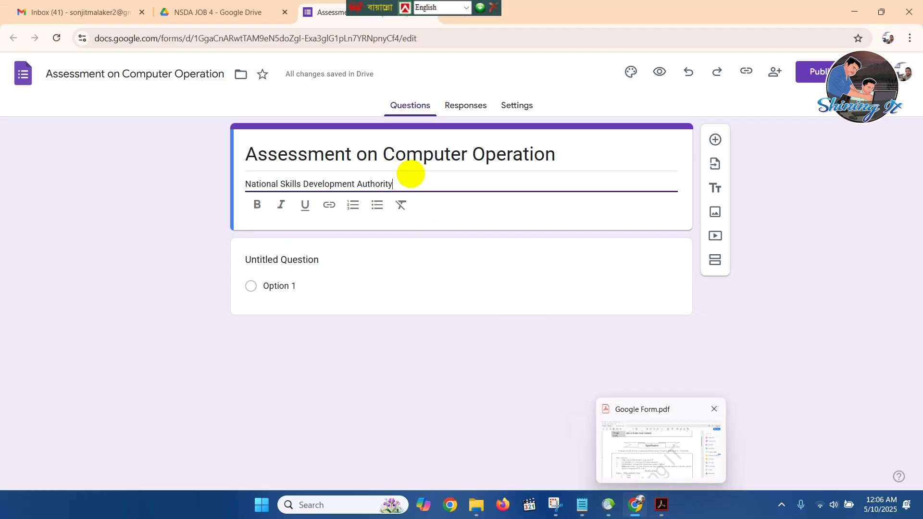
{"action": "left_click", "coordinate": [410, 180]}
{"action": "left_click_drag", "start_coordinate": [411, 180], "coordinate": [119, 180]}
{"action": "left_click", "coordinate": [256, 205]}
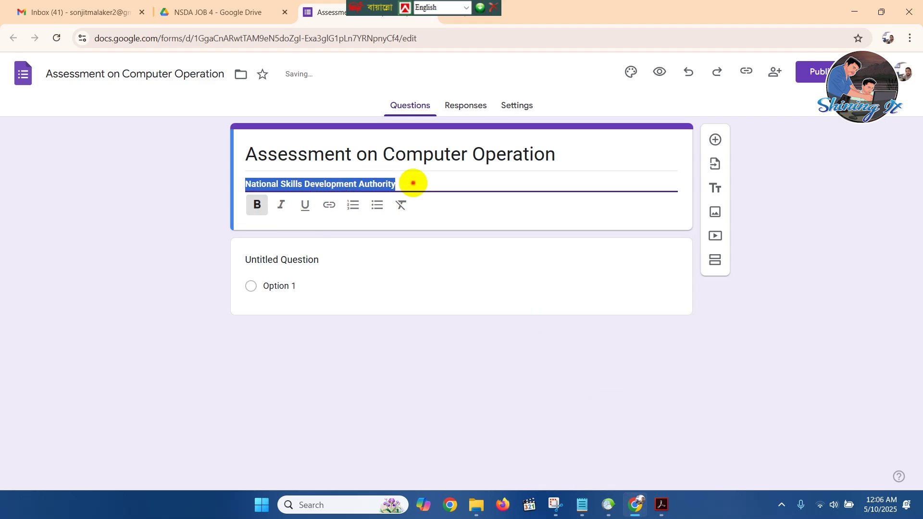
{"action": "left_click", "coordinate": [413, 182]}
{"action": "key", "text": "Return"}
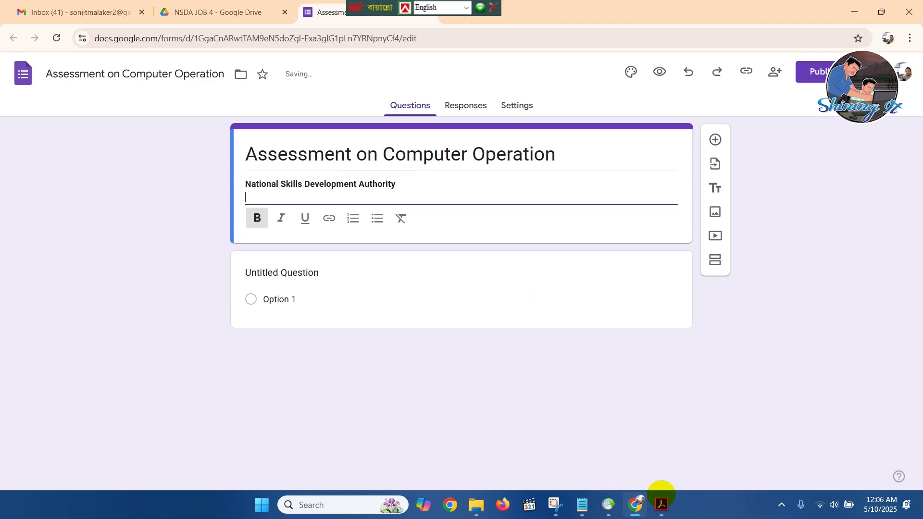
{"action": "left_click", "coordinate": [661, 505]}
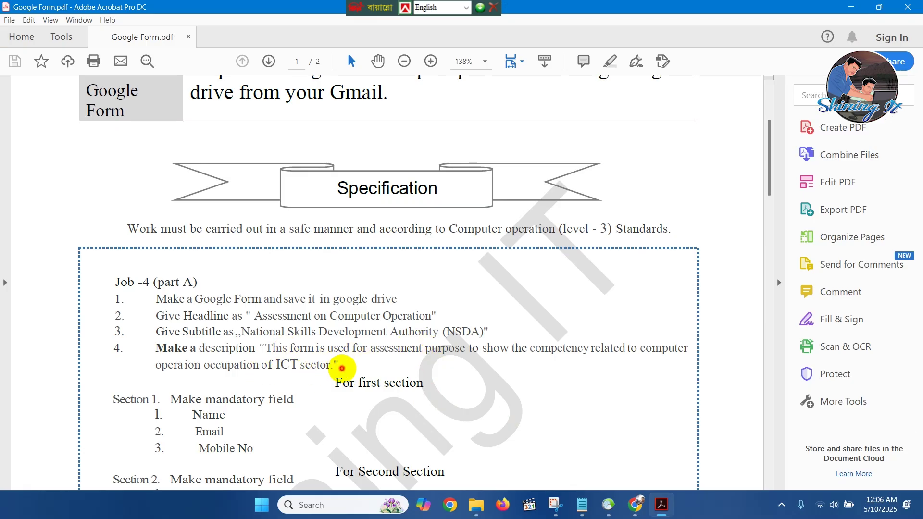
Copy item 4's quoted assessment-purpose sentence from the PDF and paste it under the bold subtitle.
{"action": "left_click_drag", "start_coordinate": [354, 365], "coordinate": [263, 348]}
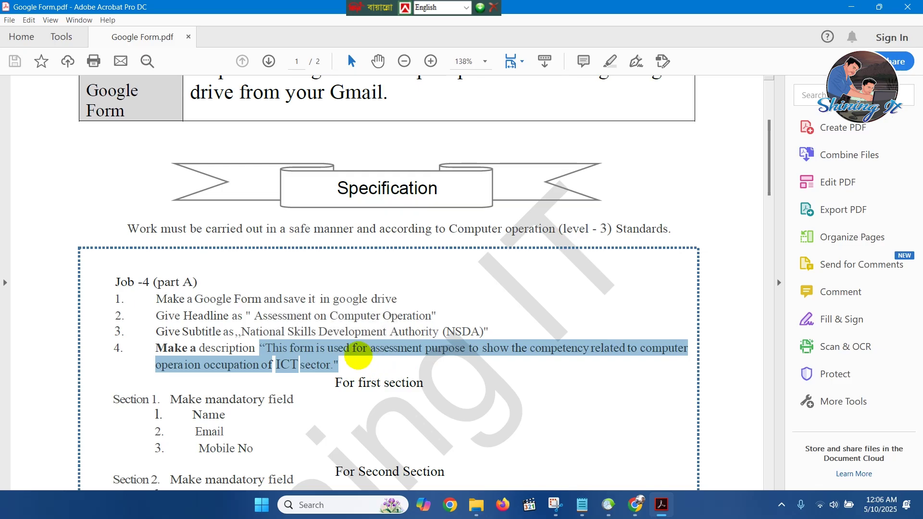
{"action": "mouse_move", "coordinate": [628, 503]}
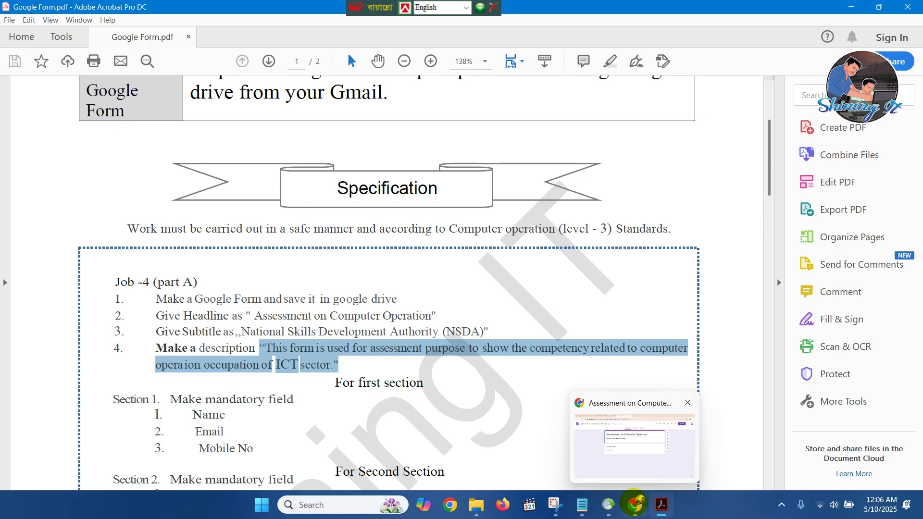
{"action": "left_click", "coordinate": [634, 503]}
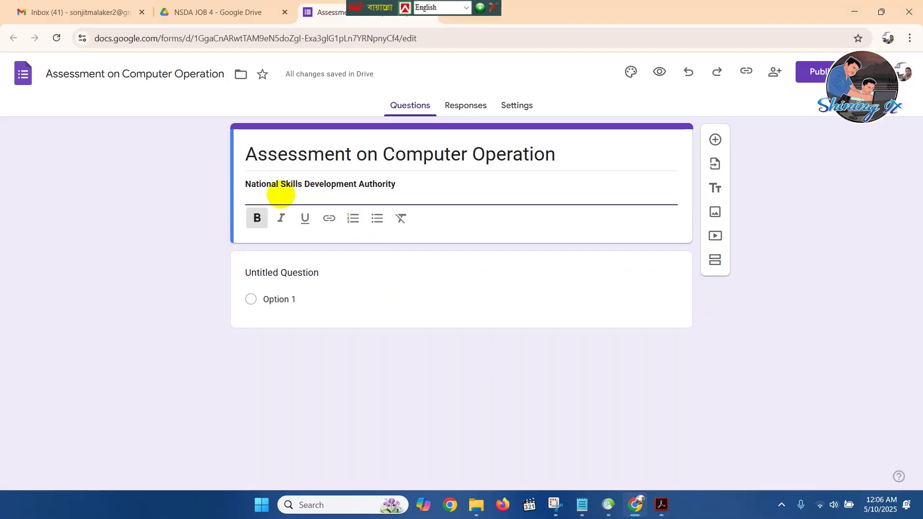
{"action": "type", "text": "\"This form is used for assessment purpose to show the competency related to computer opera ion occupation of ICT sector.\""}
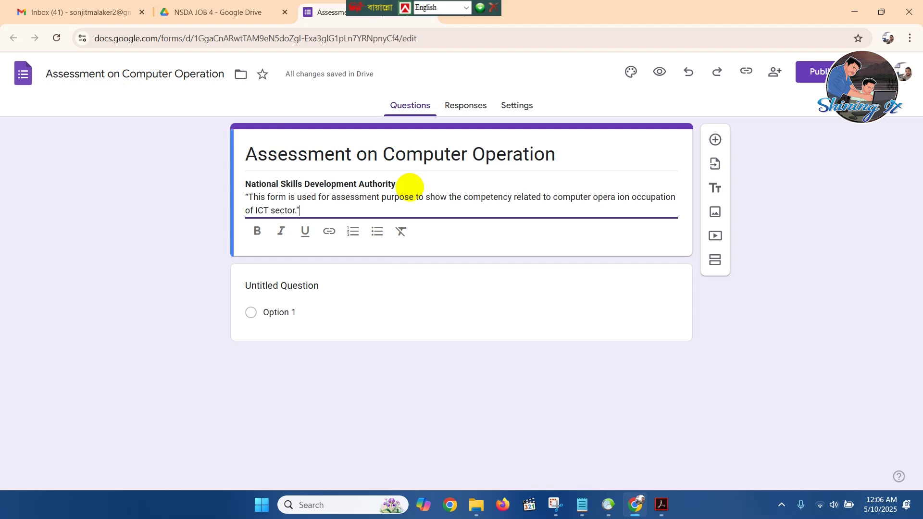
{"action": "left_click_drag", "start_coordinate": [410, 187], "coordinate": [243, 183]}
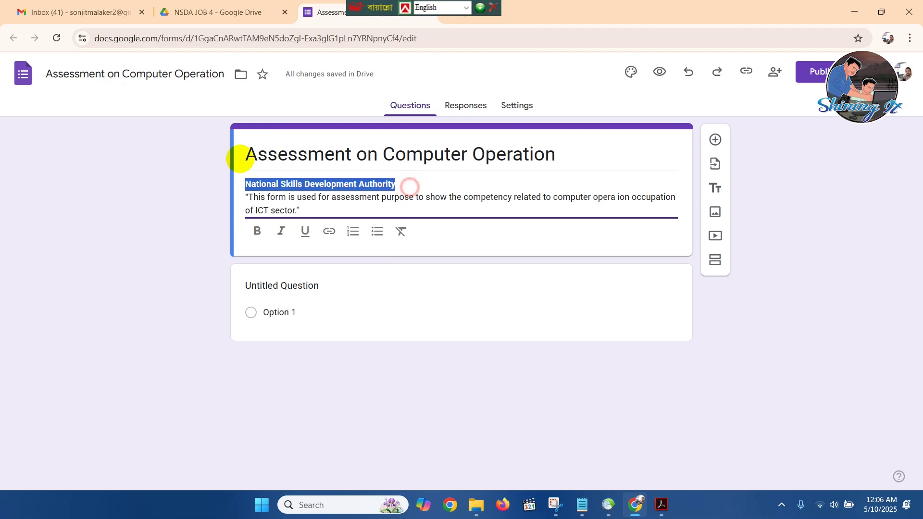
{"action": "left_click", "coordinate": [317, 210]}
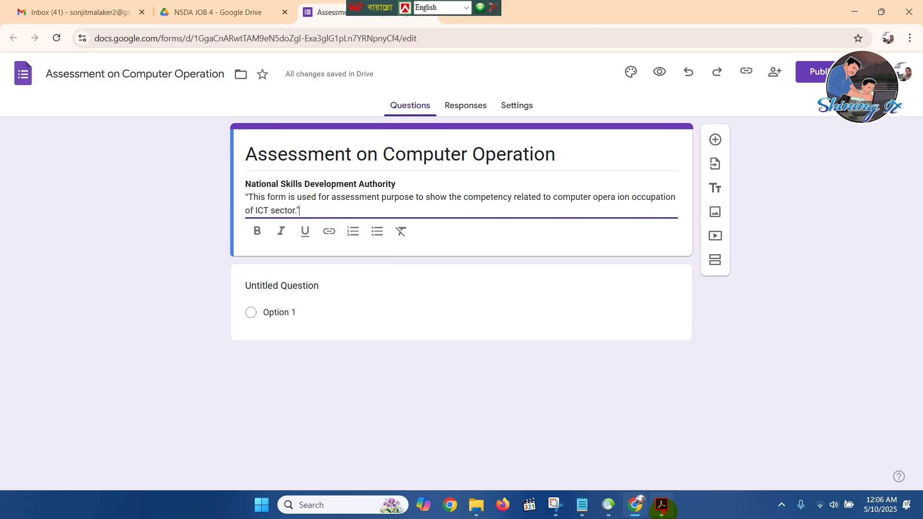
{"action": "left_click", "coordinate": [661, 505]}
{"action": "scroll", "coordinate": [313, 355], "scroll_direction": "down", "scroll_amount": 3}
{"action": "left_click", "coordinate": [346, 338]}
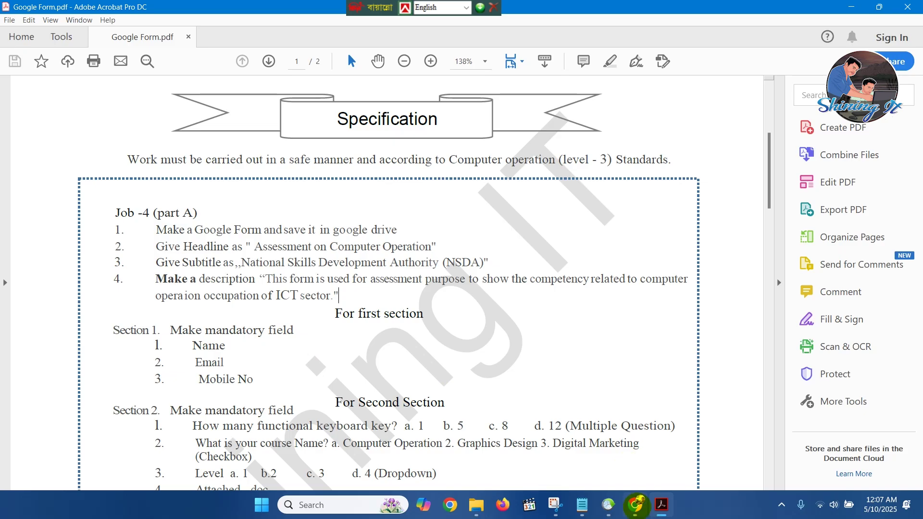
Add a required short-answer question titled 'Name'.
{"action": "left_click", "coordinate": [635, 504]}
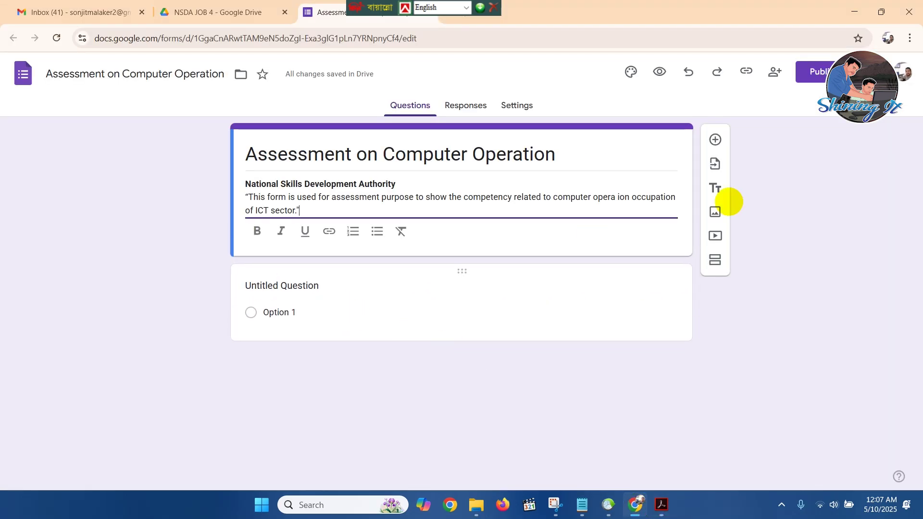
{"action": "left_click", "coordinate": [716, 140]}
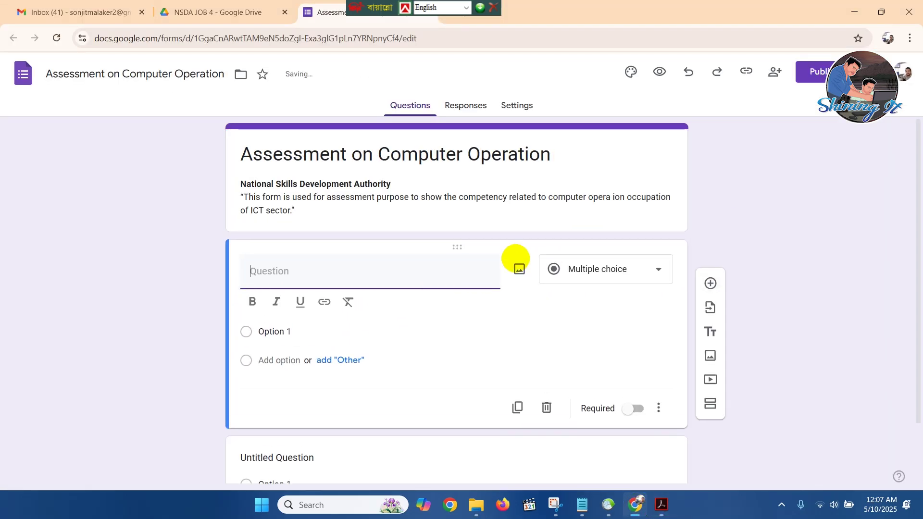
{"action": "type", "text": "Name"}
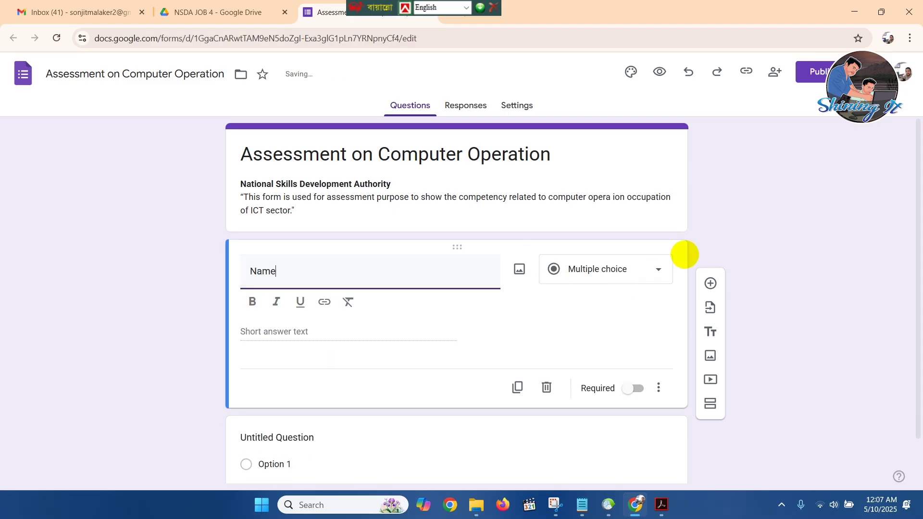
{"action": "left_click", "coordinate": [647, 274]}
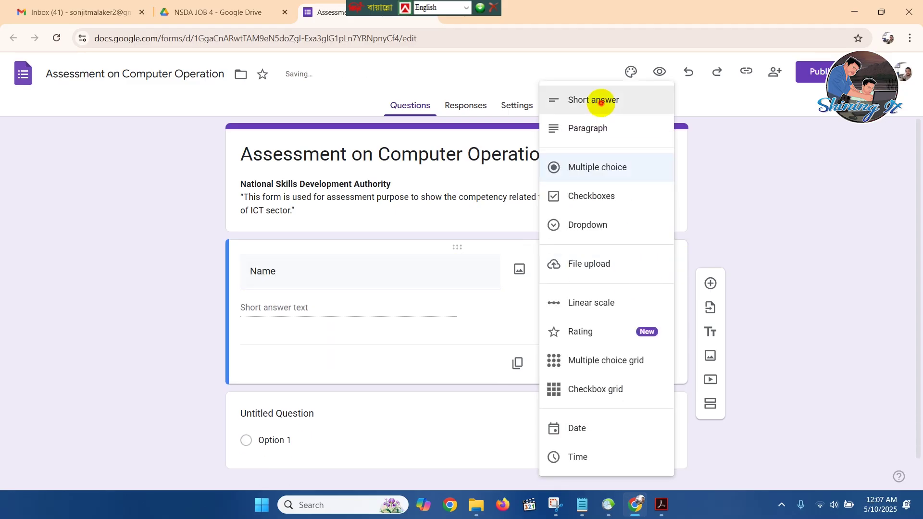
{"action": "left_click", "coordinate": [595, 102]}
{"action": "left_click", "coordinate": [637, 364]}
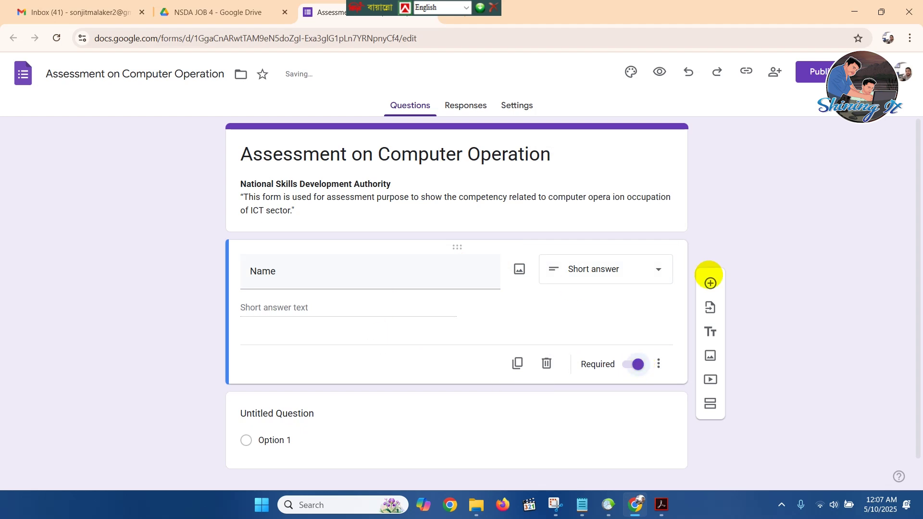
Add a short-answer question titled 'Mobile' below Name.
{"action": "left_click", "coordinate": [710, 283]}
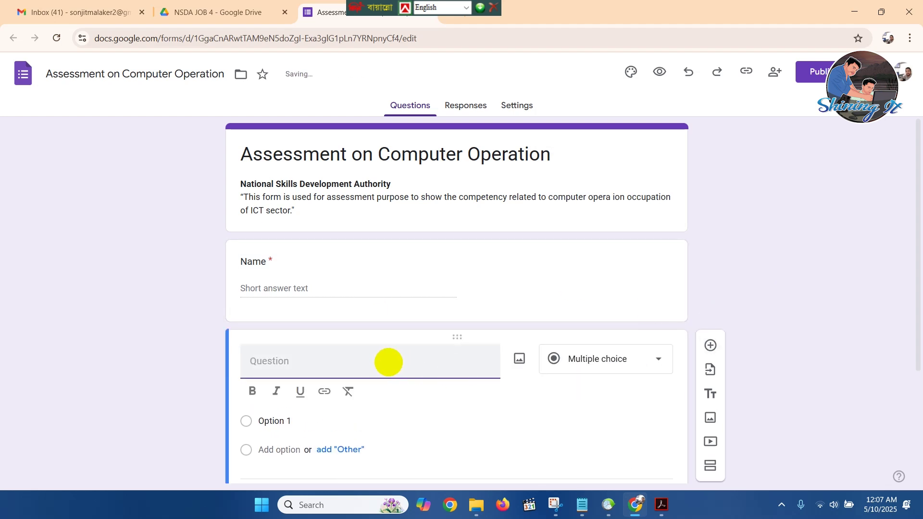
{"action": "type", "text": "Mobile"}
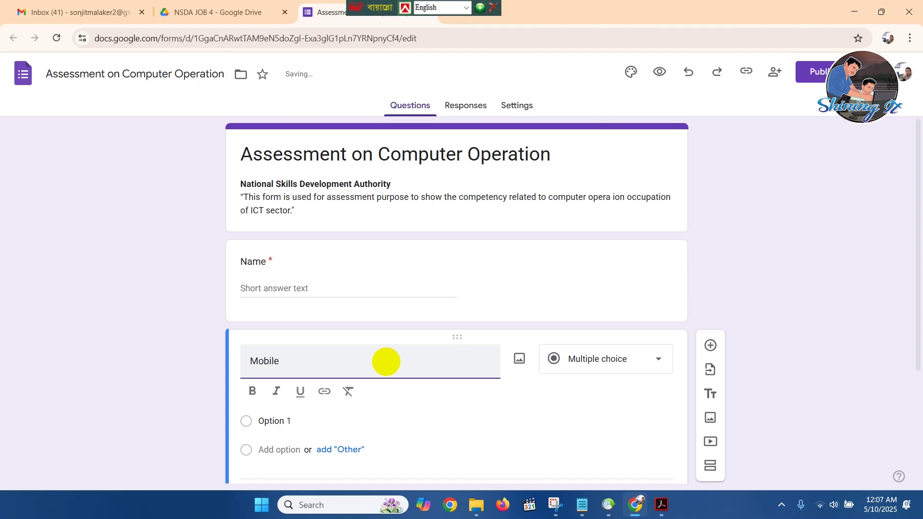
{"action": "left_click", "coordinate": [650, 360]}
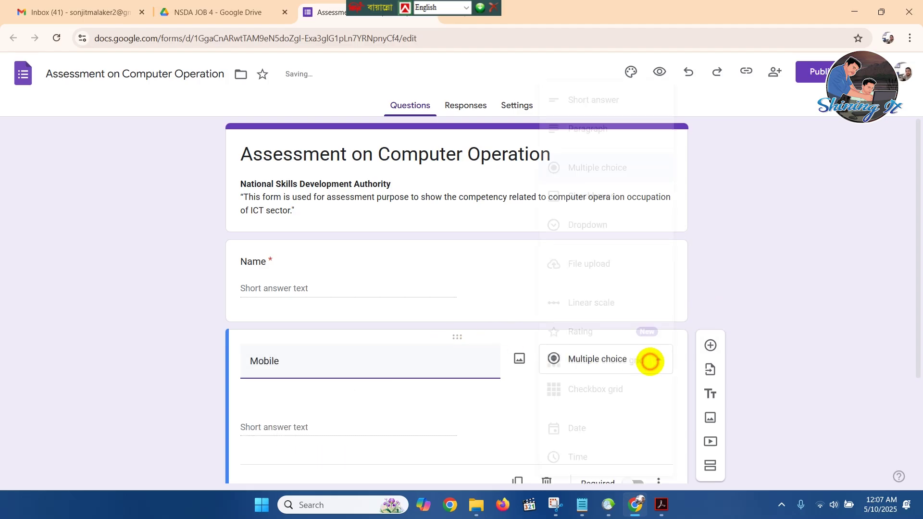
{"action": "left_click", "coordinate": [601, 100]}
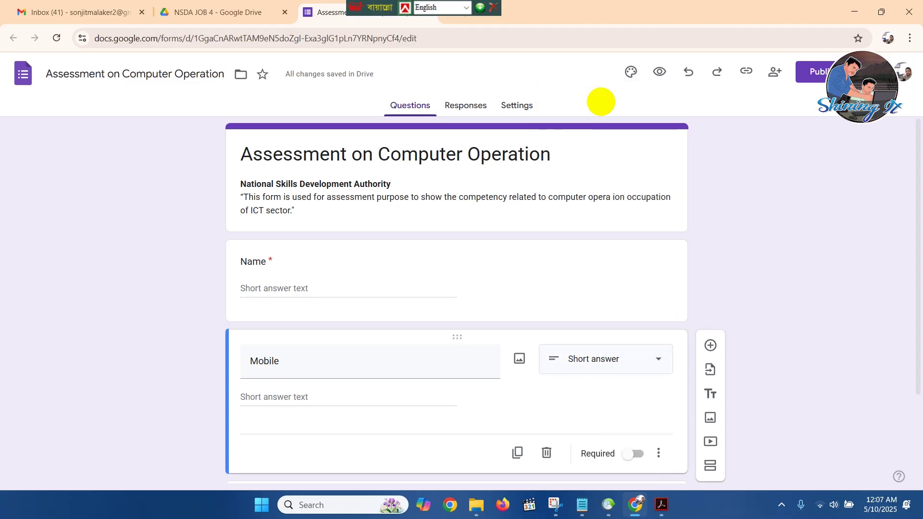
{"action": "scroll", "coordinate": [601, 176], "scroll_direction": "down", "scroll_amount": 2}
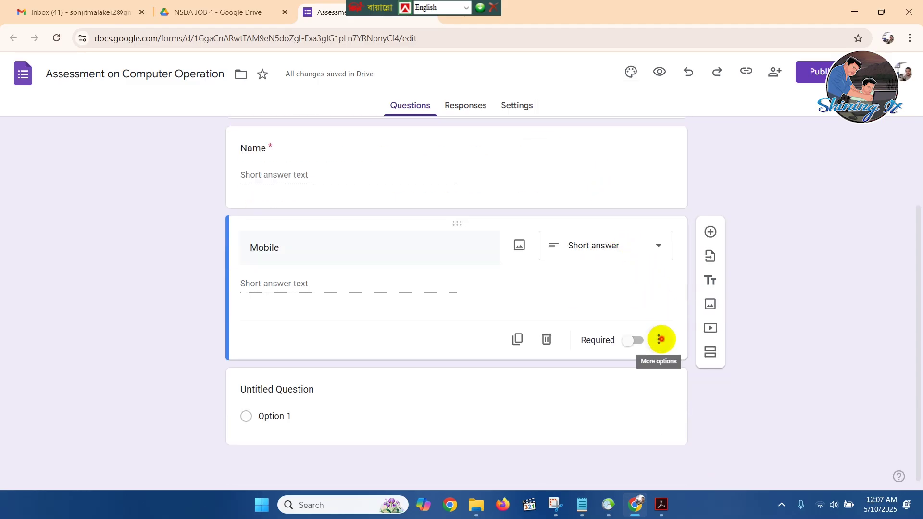
Make Mobile required and add Number 'Between' response validation.
{"action": "left_click", "coordinate": [658, 340]}
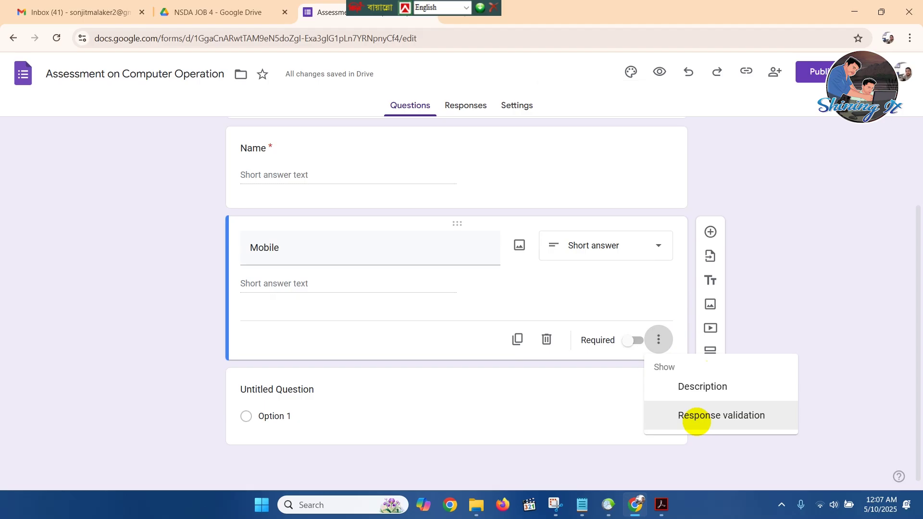
{"action": "left_click", "coordinate": [697, 421]}
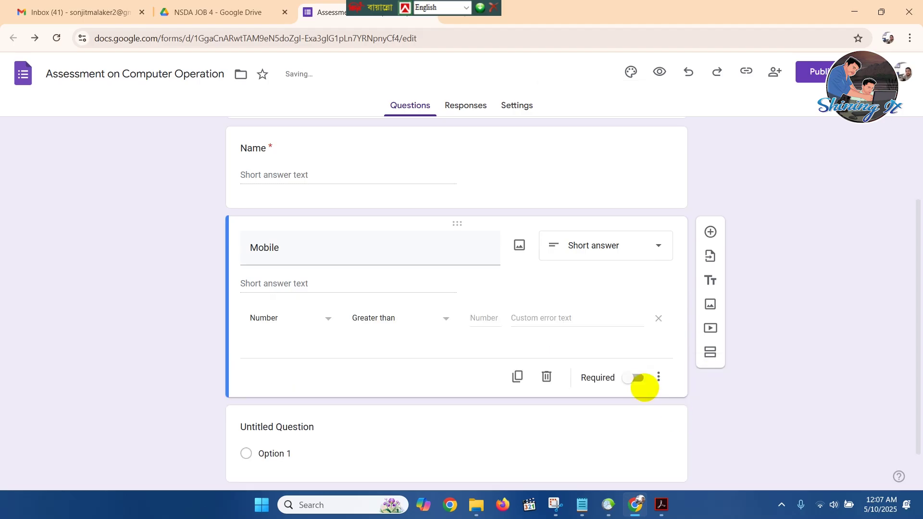
{"action": "left_click", "coordinate": [643, 378]}
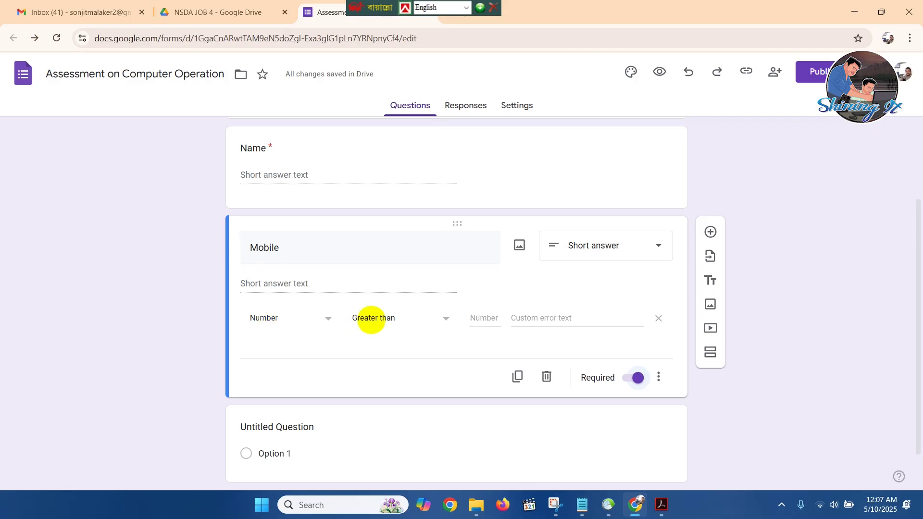
{"action": "left_click", "coordinate": [417, 319]}
{"action": "left_click", "coordinate": [383, 382]}
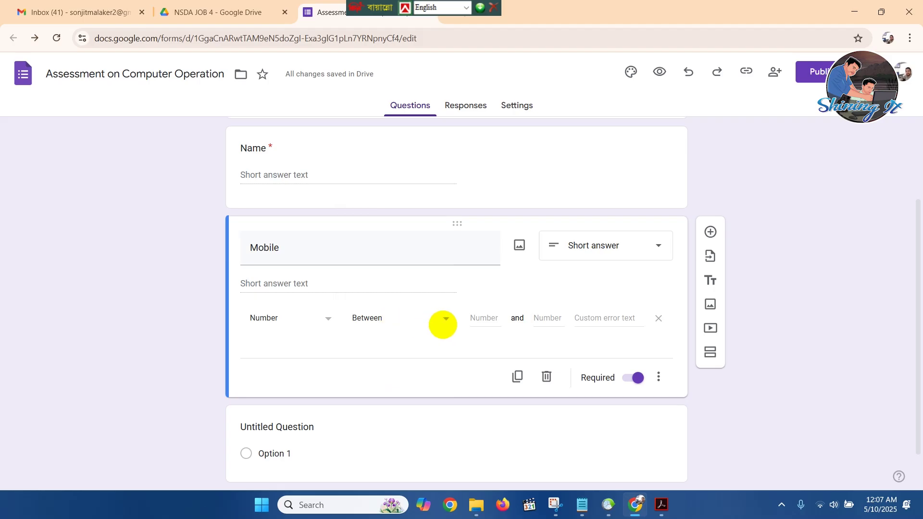
Set the validation bounds to 000000 and 019999999.
{"action": "left_click", "coordinate": [482, 317]}
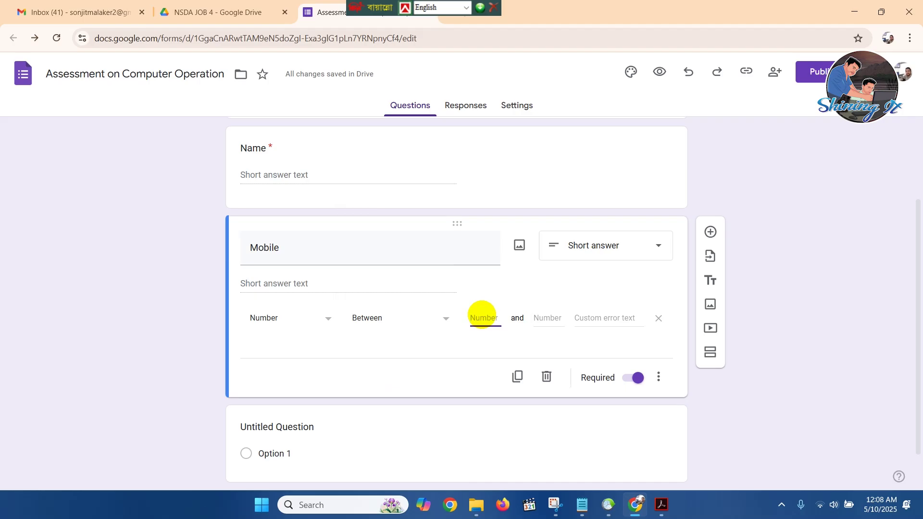
{"action": "type", "text": "0"}
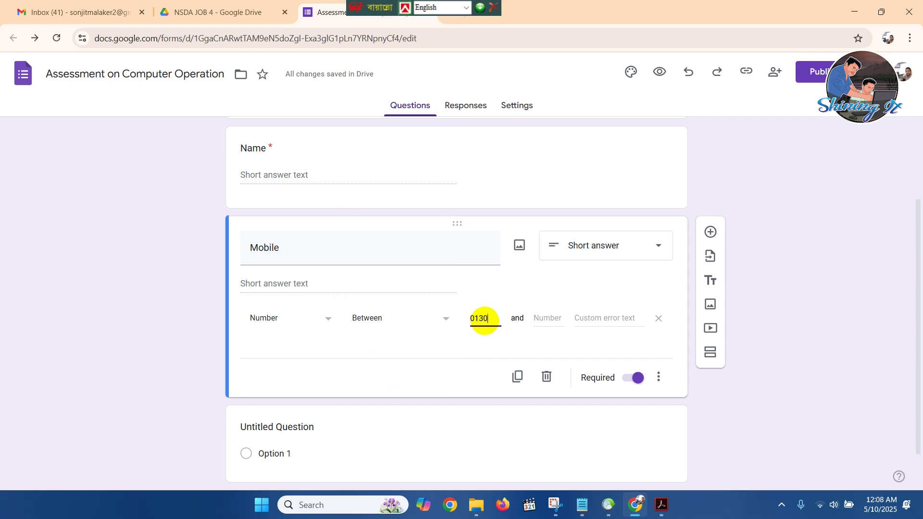
{"action": "type", "text": "00000"}
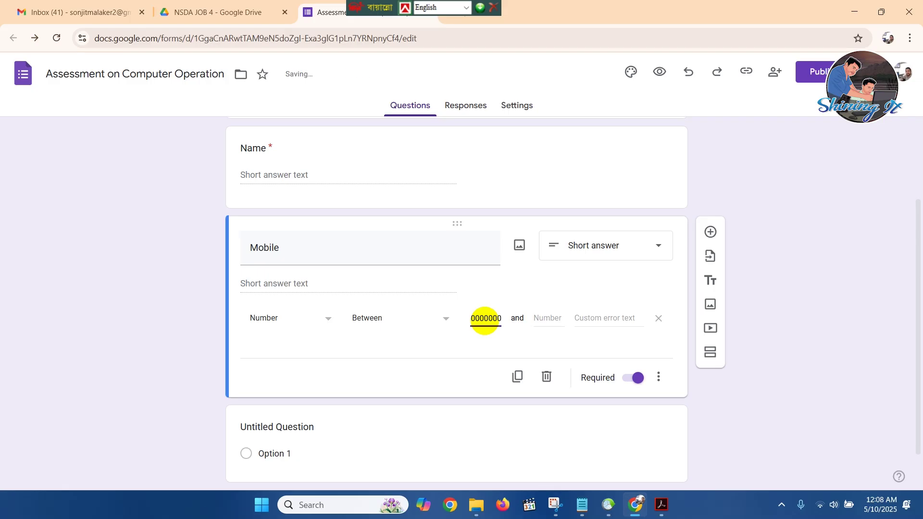
{"action": "left_click", "coordinate": [550, 318]}
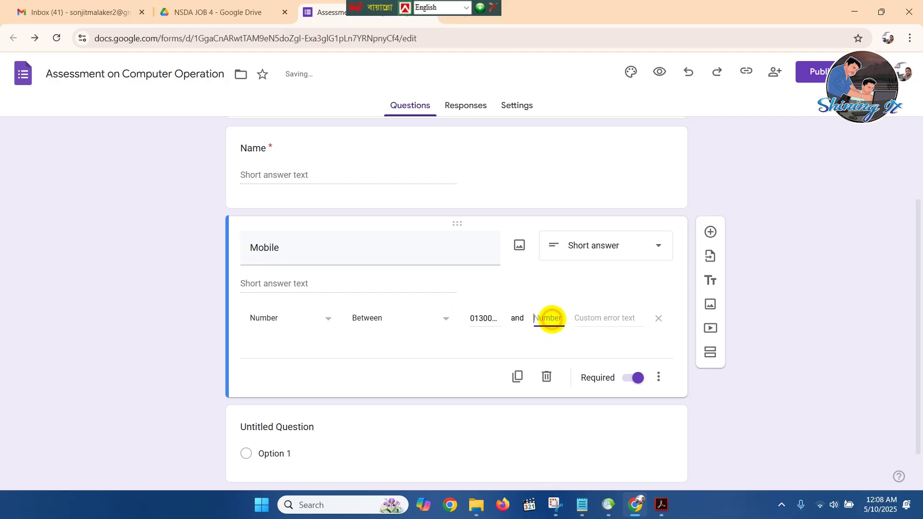
{"action": "type", "text": "0199"}
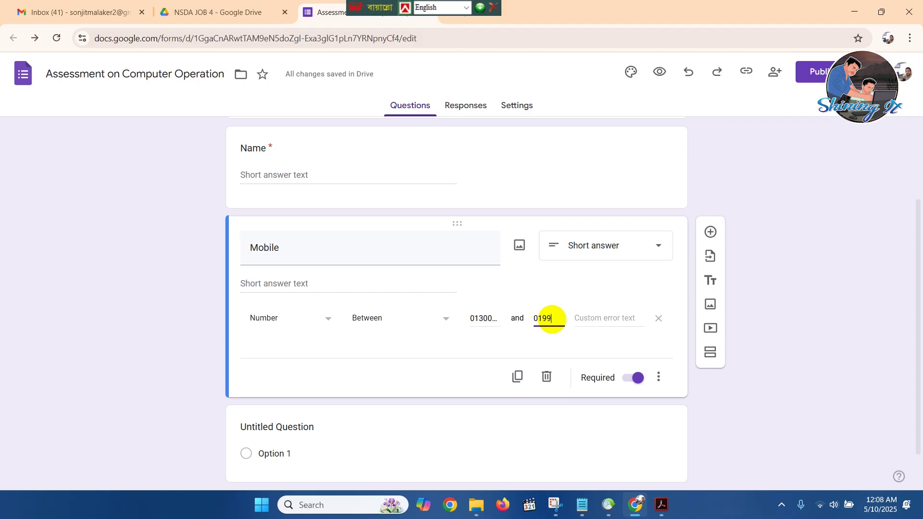
{"action": "type", "text": "99999"}
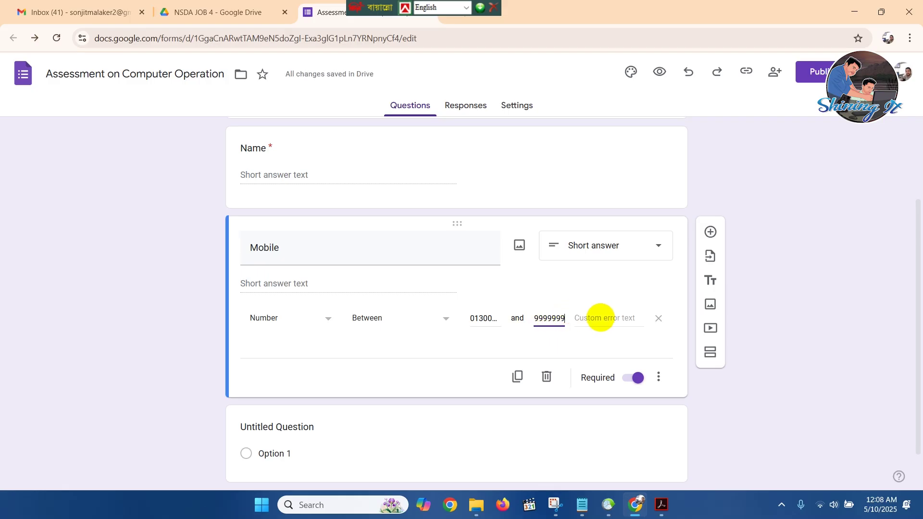
Enter the custom error text 'Please Input Valid Number'.
{"action": "left_click", "coordinate": [603, 318]}
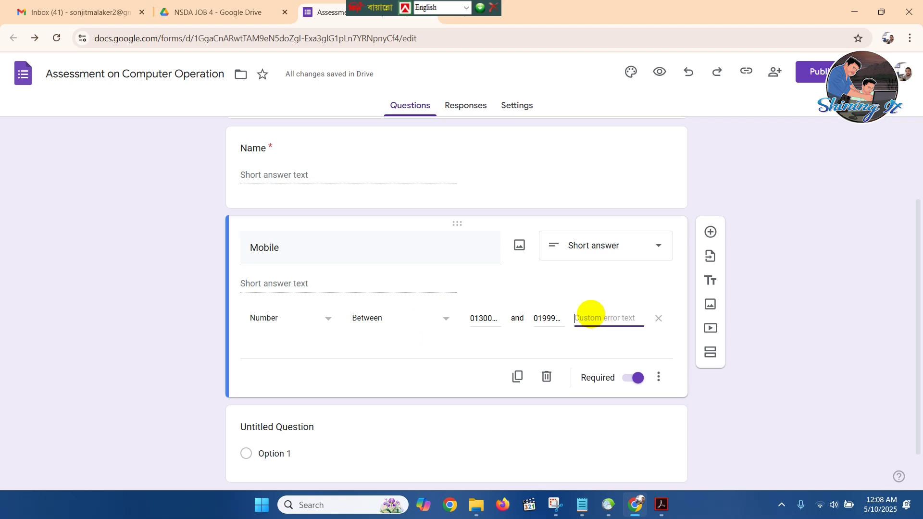
{"action": "type", "text": "Please "}
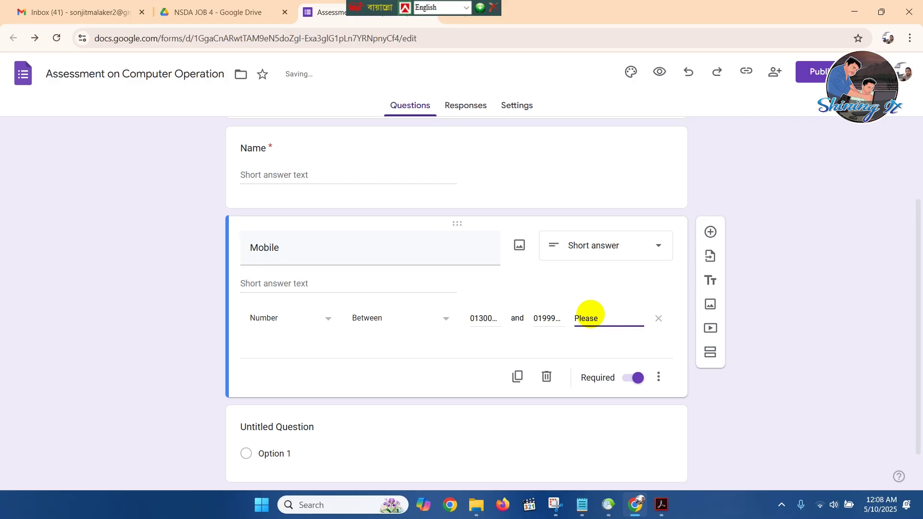
{"action": "type", "text": "Input C"}
{"action": "key", "text": "BackSpace"}
{"action": "type", "text": "Valid Number"}
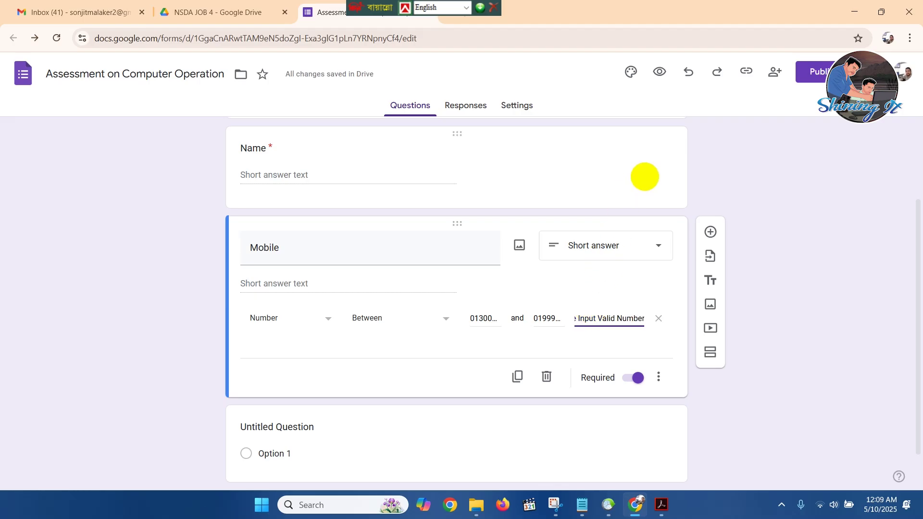
{"action": "scroll", "coordinate": [645, 176], "scroll_direction": "down", "scroll_amount": 1}
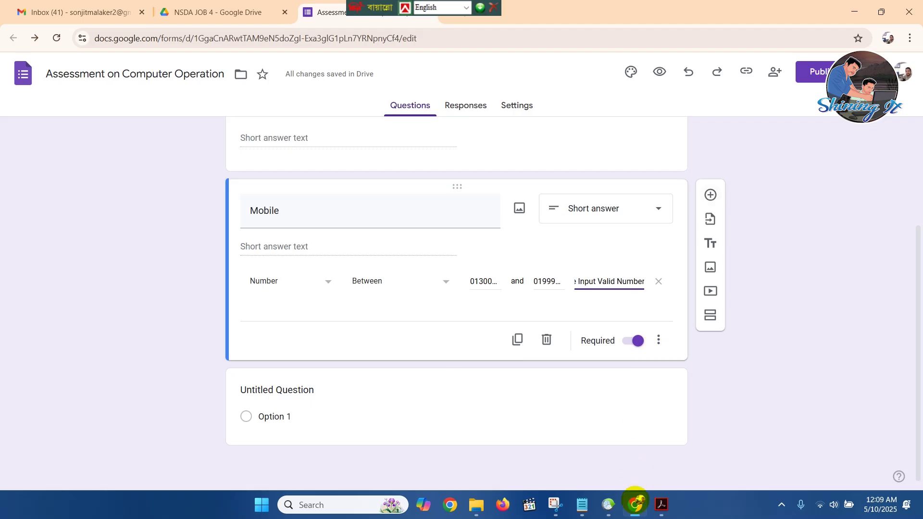
{"action": "left_click", "coordinate": [662, 504]}
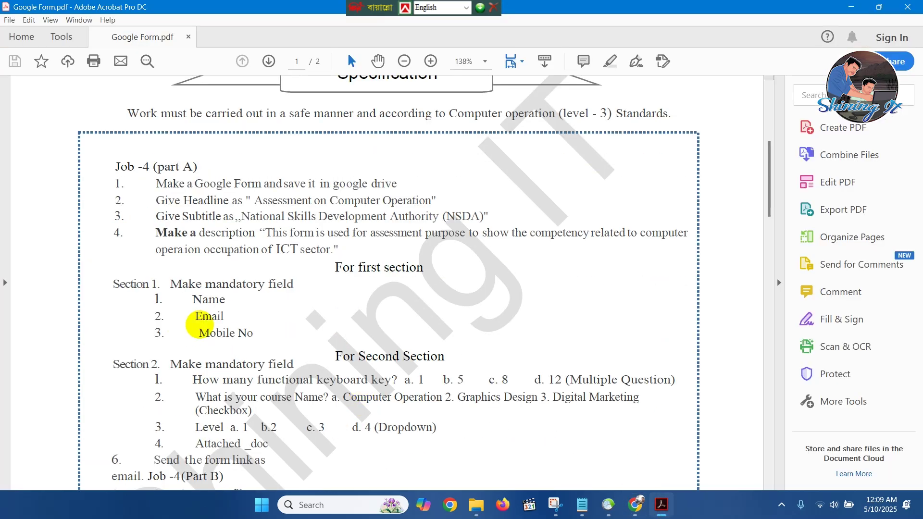
Review the Email and Mobile No lines in the task sheet's first-section list, then return to the form.
{"action": "left_click_drag", "start_coordinate": [239, 316], "coordinate": [150, 314]}
{"action": "left_click", "coordinate": [311, 325]}
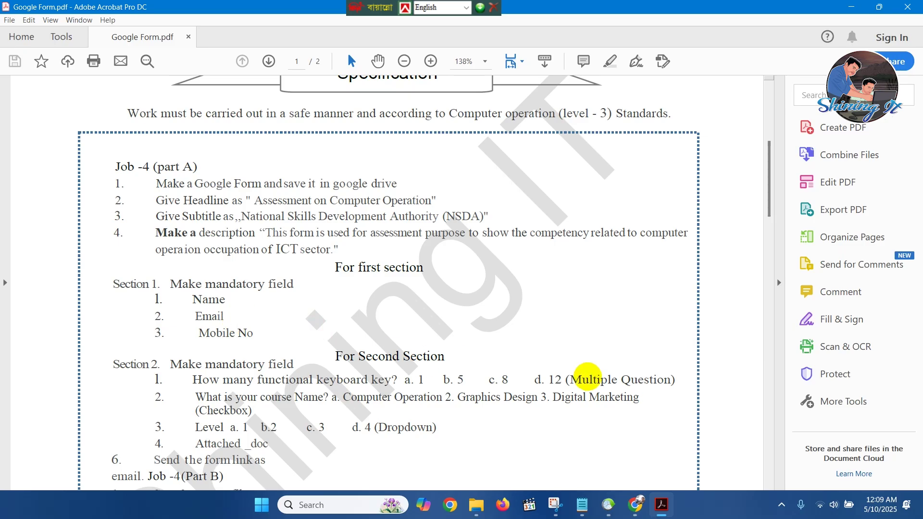
{"action": "left_click_drag", "start_coordinate": [231, 318], "coordinate": [169, 318]}
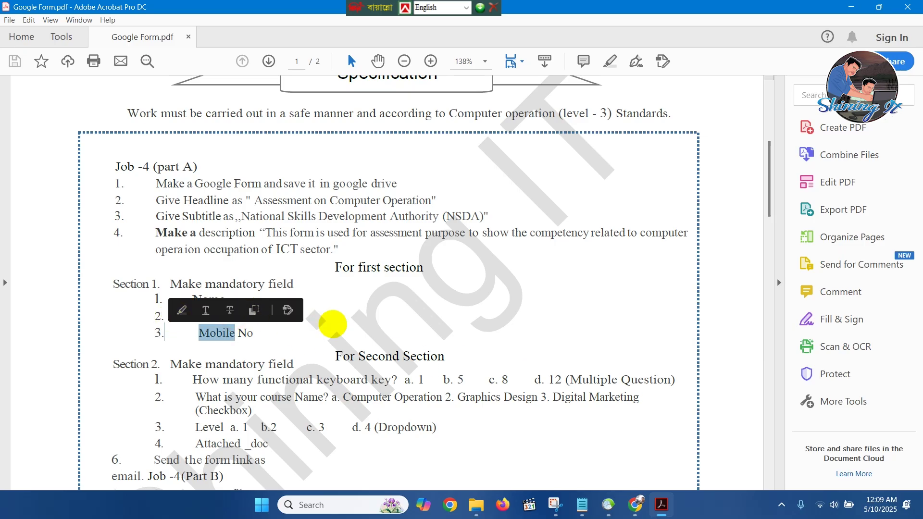
{"action": "left_click", "coordinate": [346, 303]}
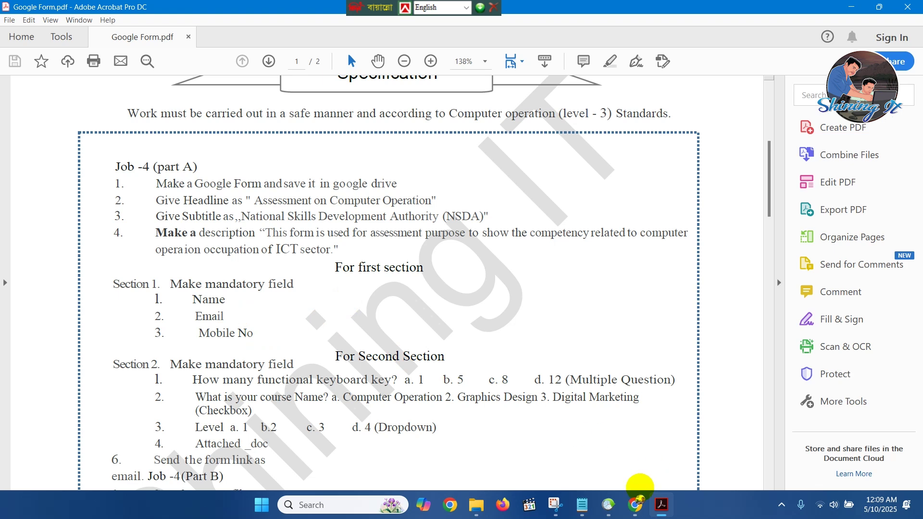
{"action": "left_click", "coordinate": [634, 502]}
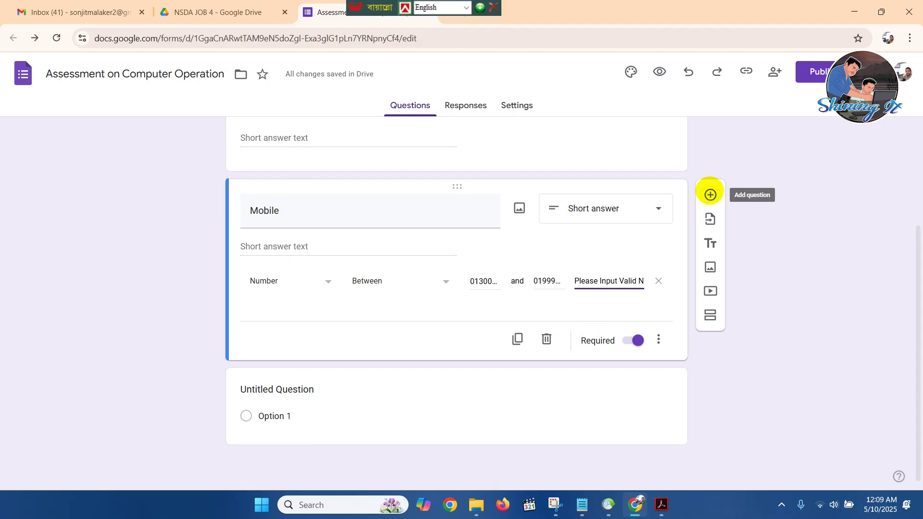
Add a required short-answer Email question with response validation turned on.
{"action": "left_click", "coordinate": [710, 194]}
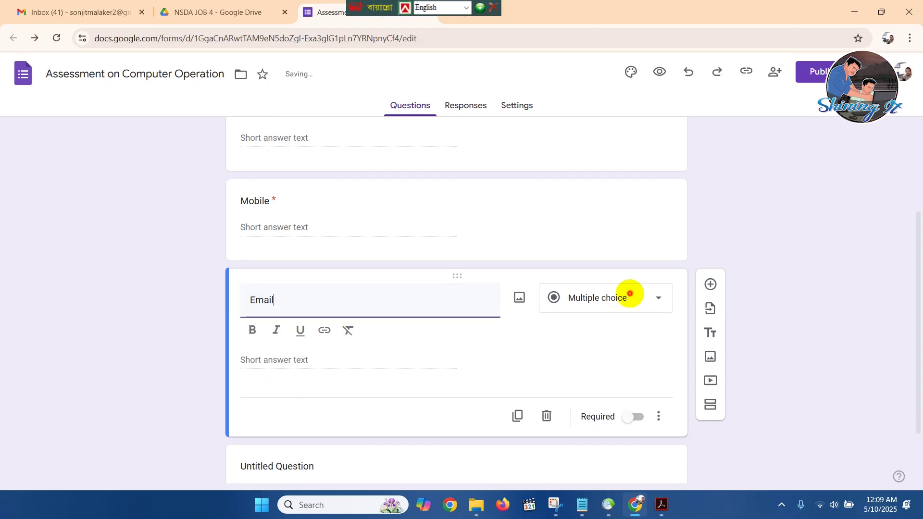
{"action": "left_click", "coordinate": [629, 296]}
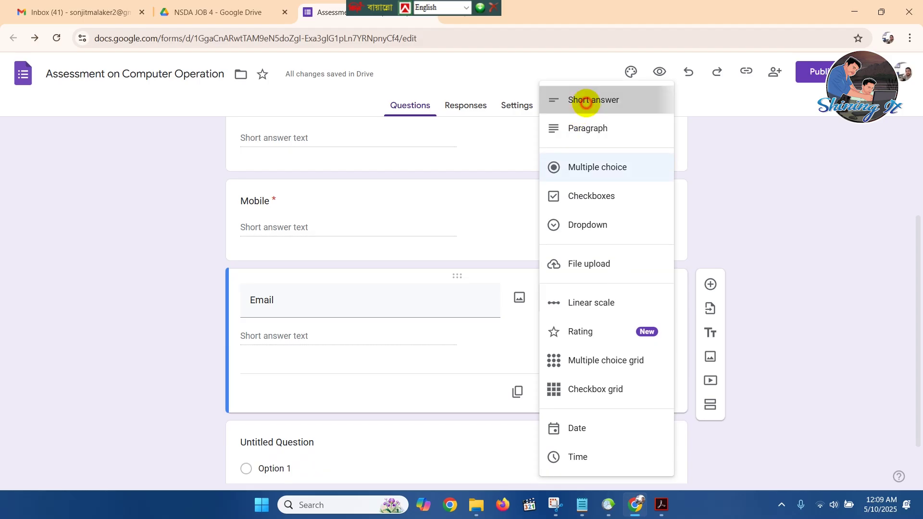
{"action": "left_click", "coordinate": [586, 101]}
{"action": "left_click", "coordinate": [640, 393]}
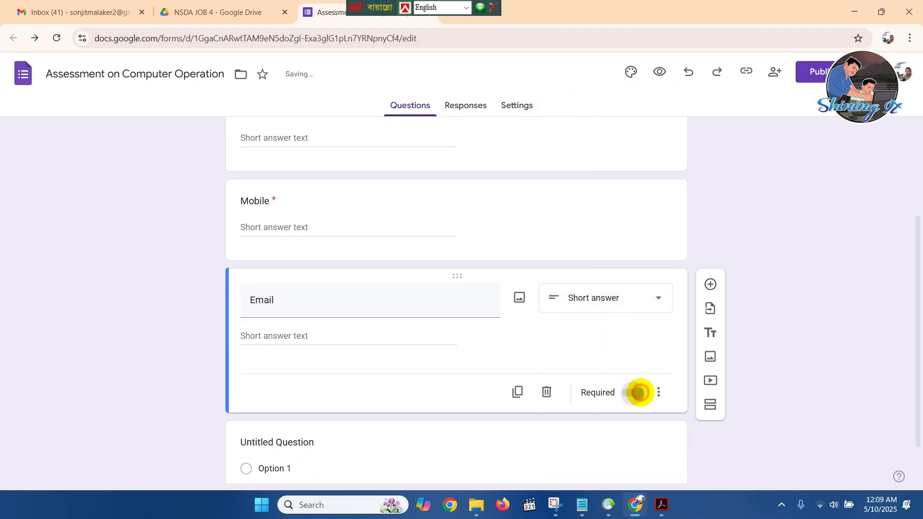
{"action": "left_click", "coordinate": [658, 392]}
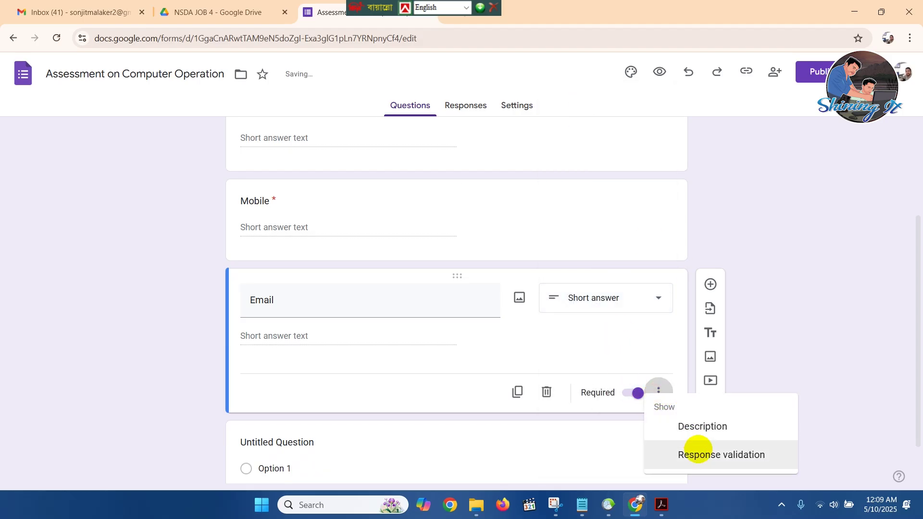
{"action": "left_click", "coordinate": [697, 447]}
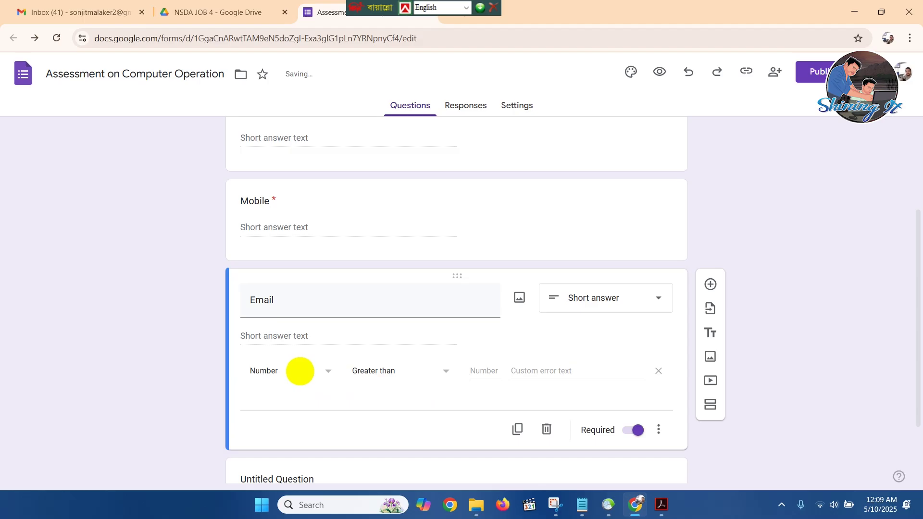
Set the Email validation to Text > Email address.
{"action": "left_click", "coordinate": [300, 371]}
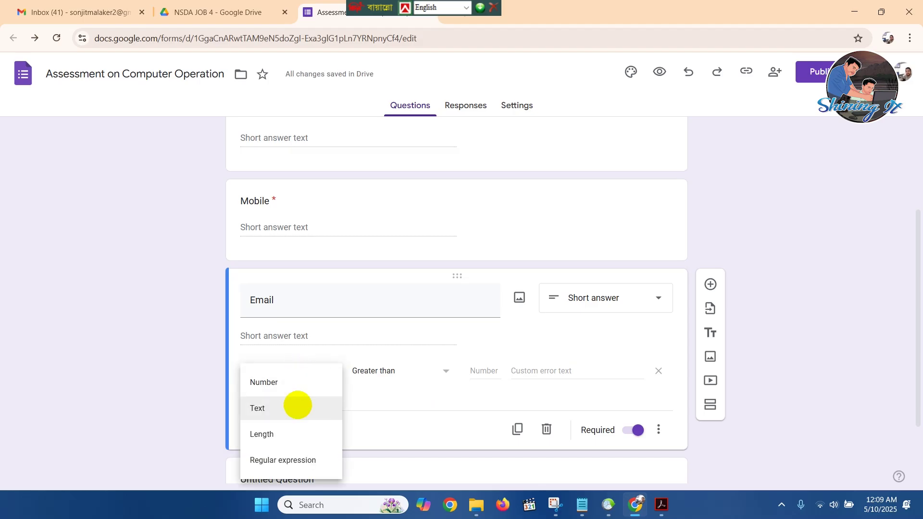
{"action": "left_click", "coordinate": [272, 408]}
{"action": "left_click", "coordinate": [404, 370]}
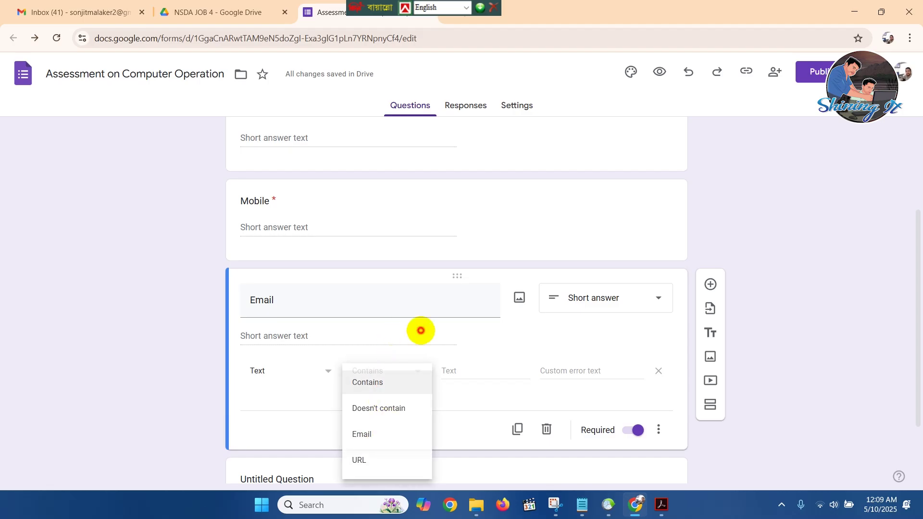
{"action": "left_click", "coordinate": [420, 330]}
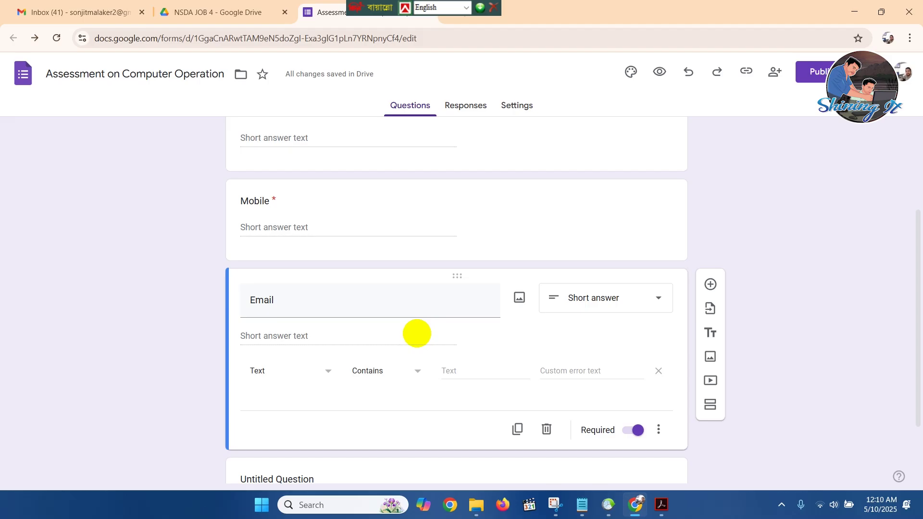
{"action": "left_click", "coordinate": [410, 372]}
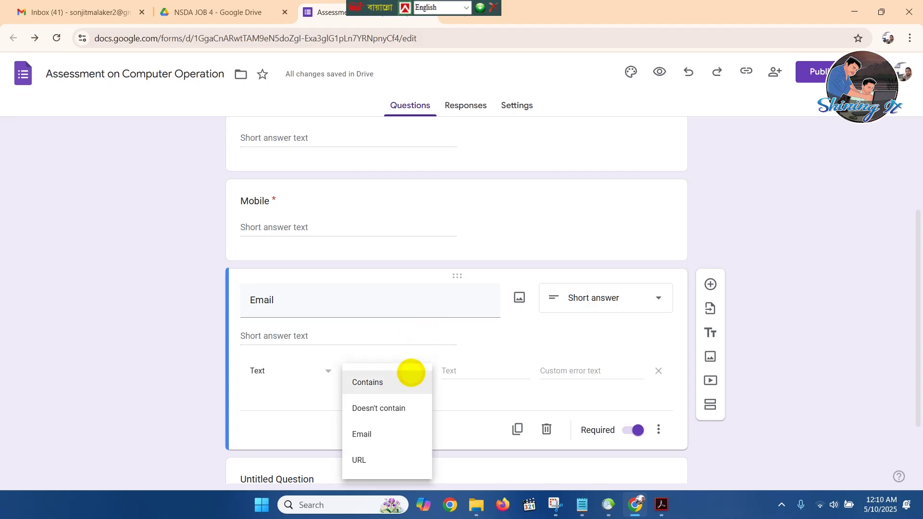
{"action": "left_click", "coordinate": [411, 374]}
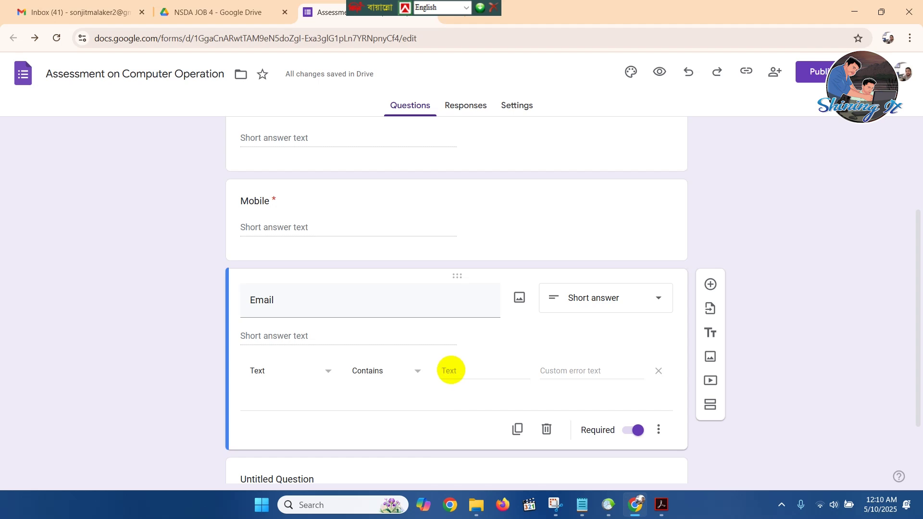
{"action": "left_click", "coordinate": [449, 372]}
{"action": "left_click", "coordinate": [412, 371]}
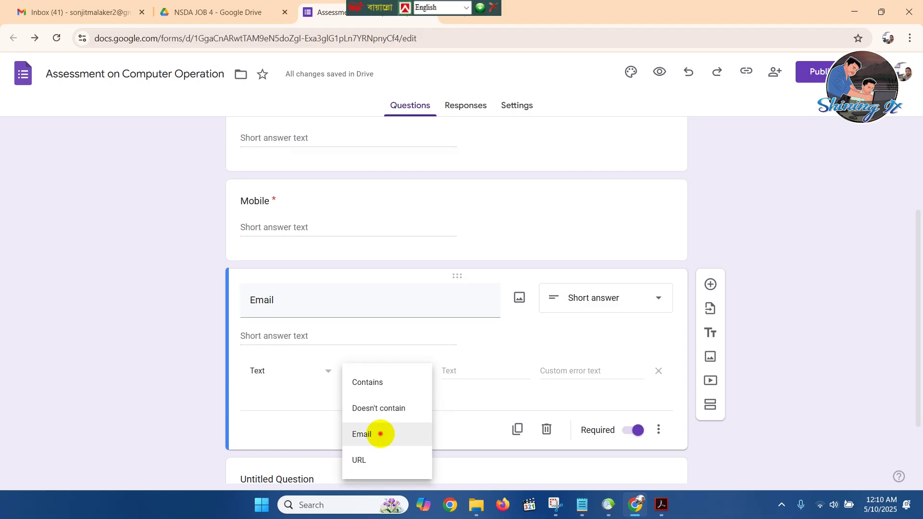
{"action": "left_click", "coordinate": [381, 434]}
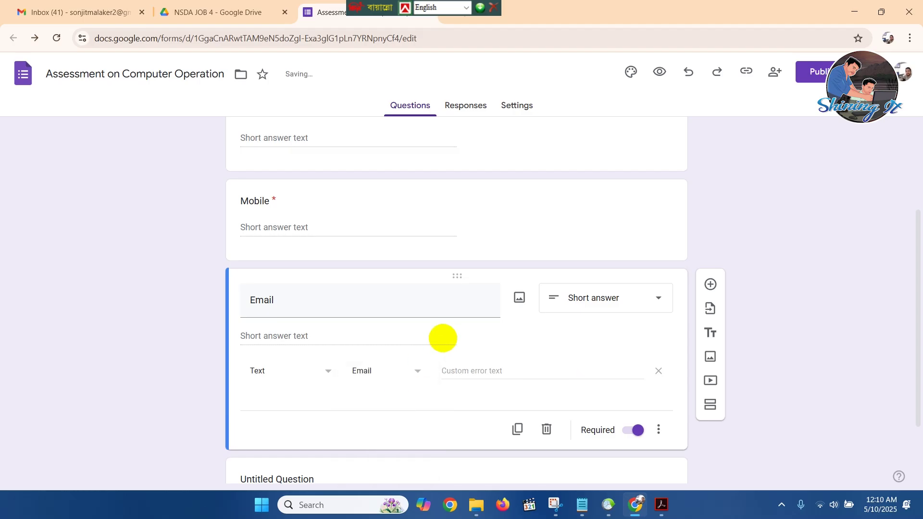
Enter the custom error text 'Write Your Email address'.
{"action": "left_click", "coordinate": [509, 373]}
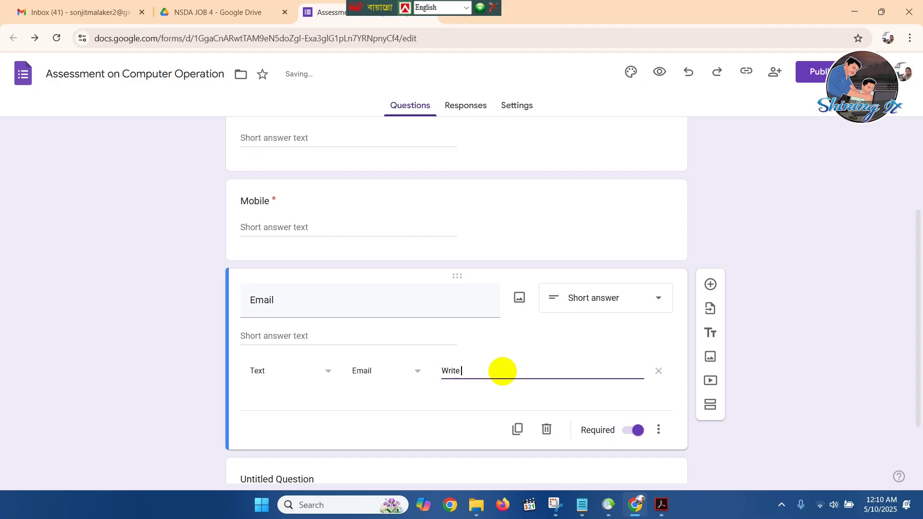
{"action": "type", "text": "r Emai"}
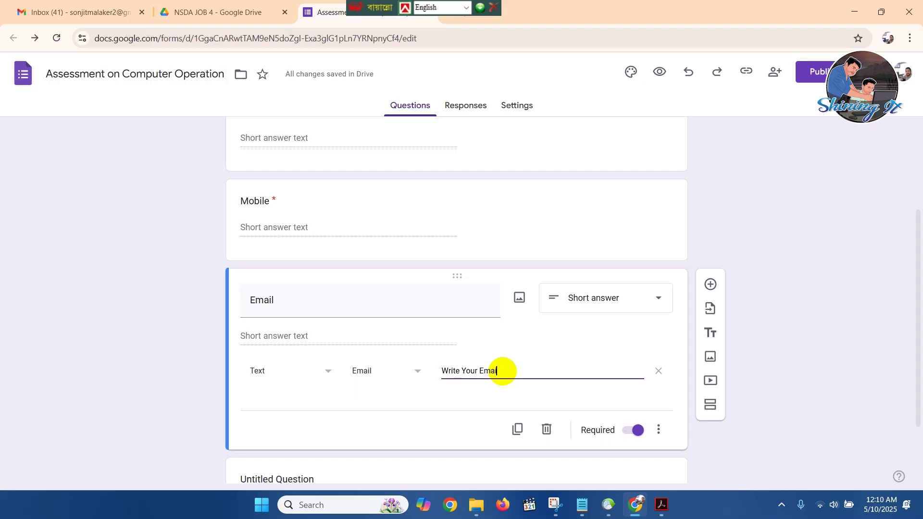
{"action": "type", "text": "l SA"}
{"action": "key", "text": "BackSpace"}
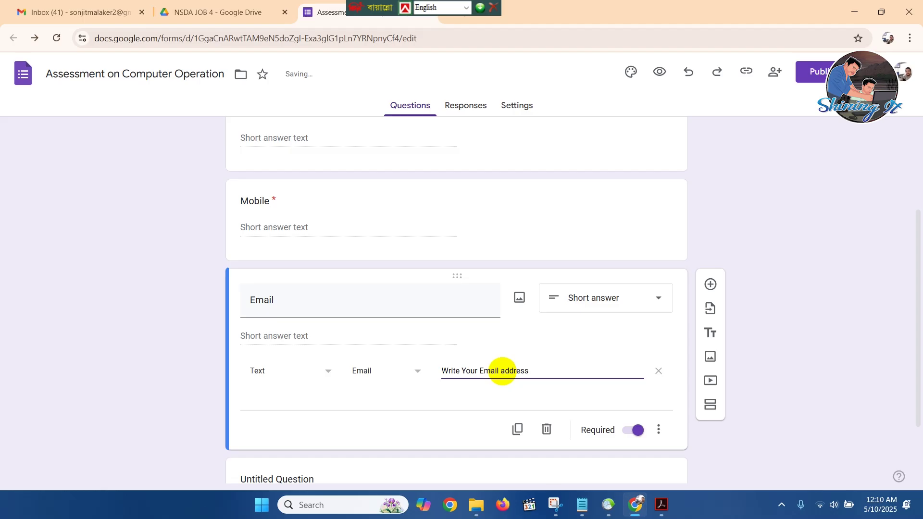
{"action": "left_click", "coordinate": [756, 208]}
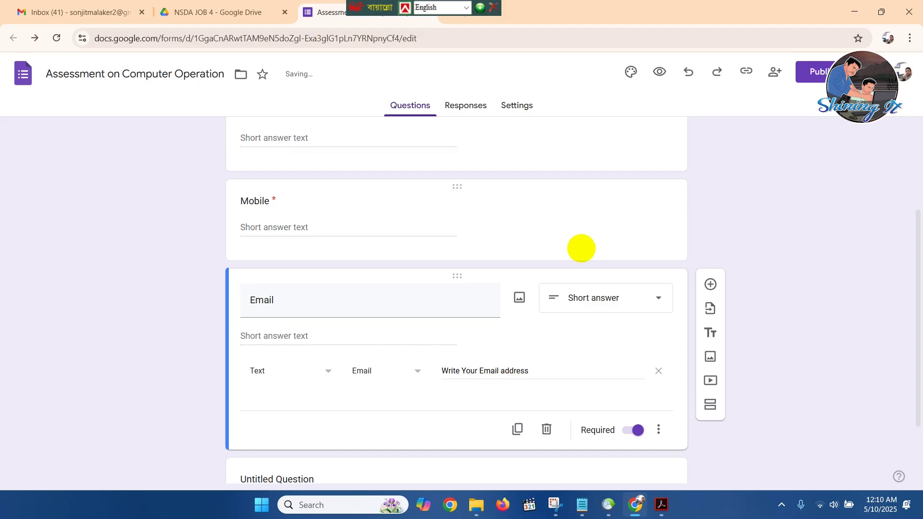
{"action": "left_click", "coordinate": [661, 504]}
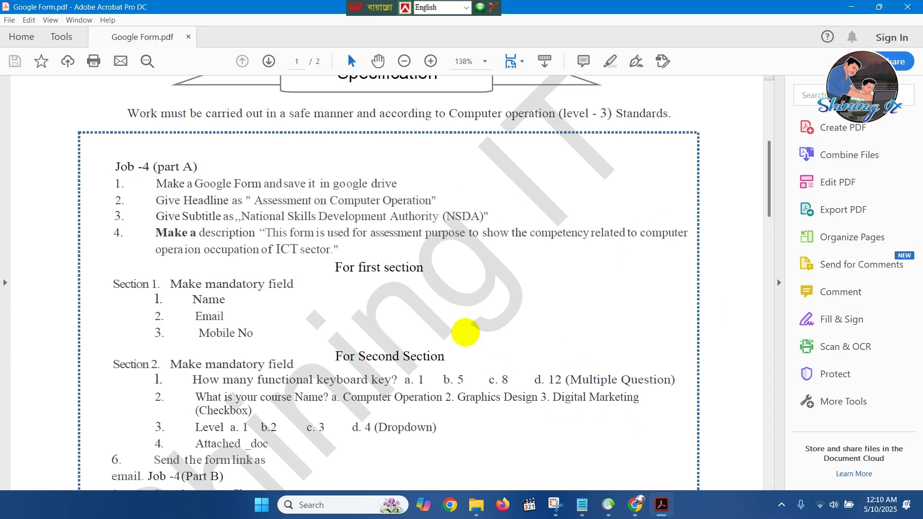
Read the Section 1 requirements in the task sheet PDF, then go back to the form editor.
{"action": "scroll", "coordinate": [465, 334], "scroll_direction": "down", "scroll_amount": 2}
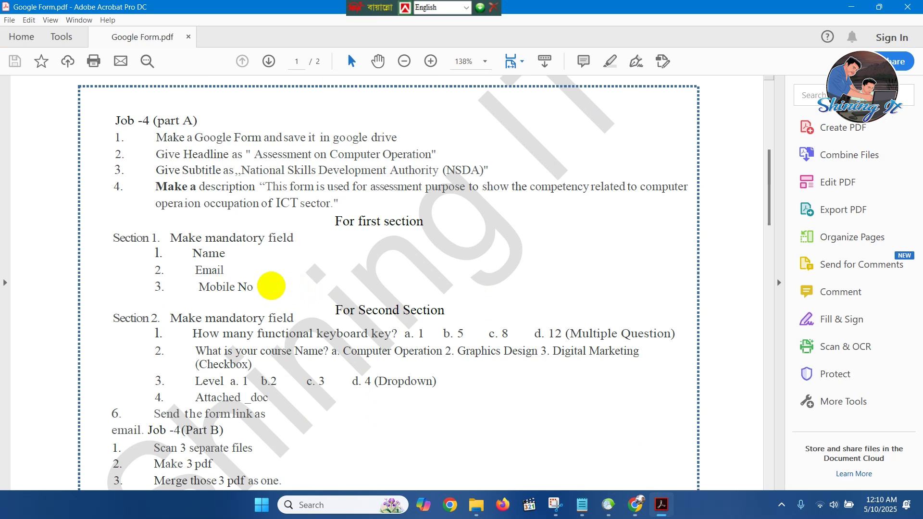
{"action": "left_click_drag", "start_coordinate": [136, 233], "coordinate": [378, 225]}
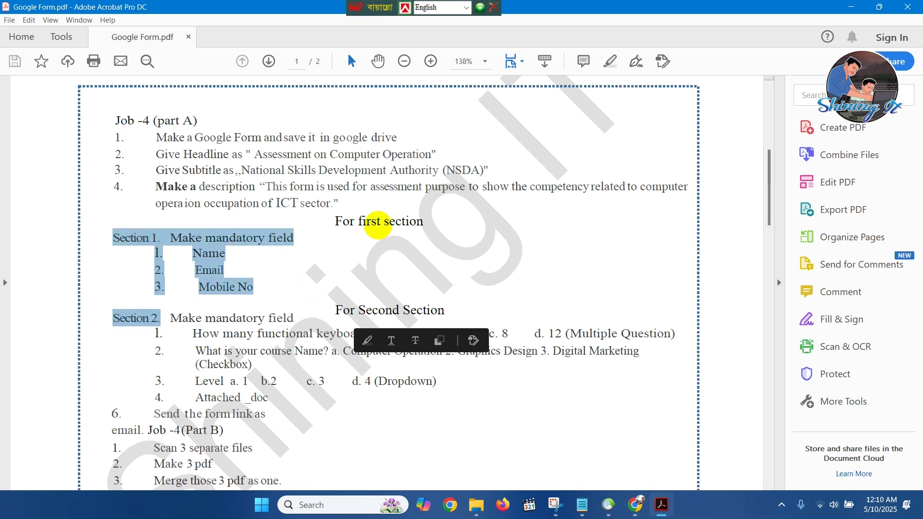
{"action": "left_click", "coordinate": [378, 225]}
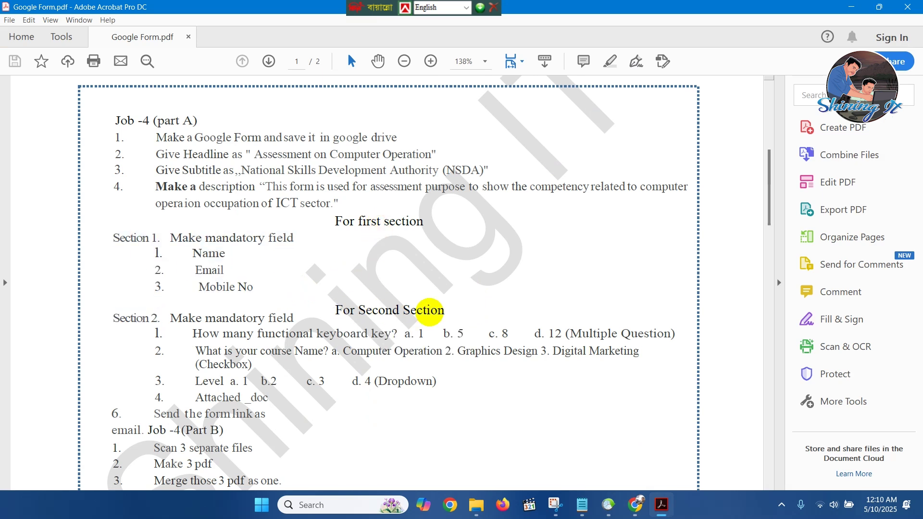
{"action": "left_click", "coordinate": [635, 505]}
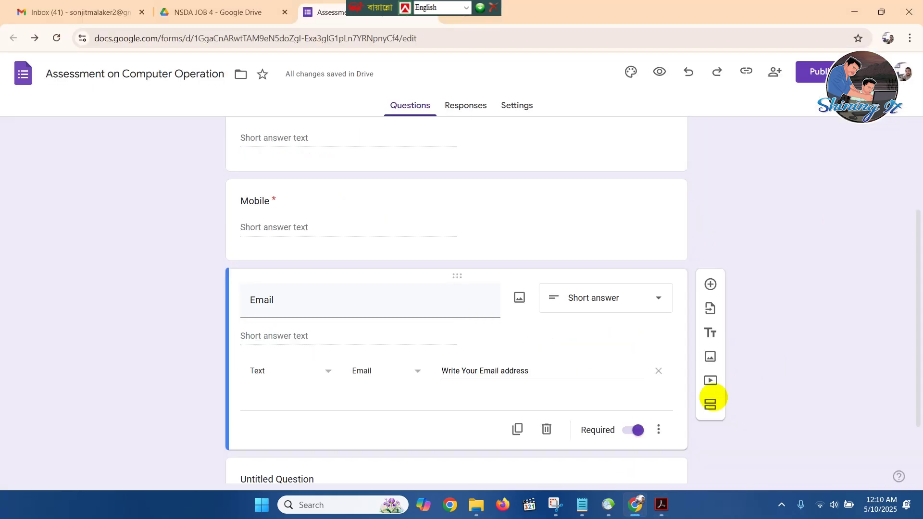
Insert a new section after the Email question.
{"action": "scroll", "coordinate": [713, 398], "scroll_direction": "down", "scroll_amount": 2}
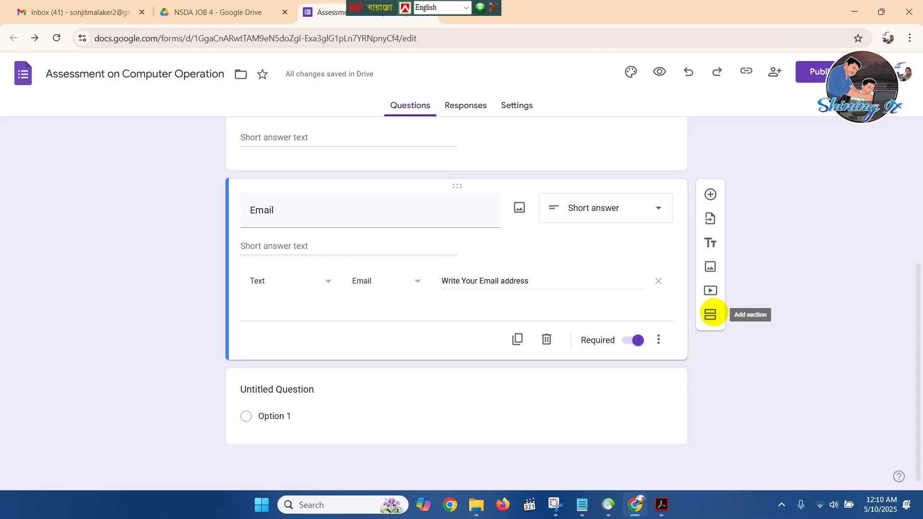
{"action": "left_click", "coordinate": [710, 315]}
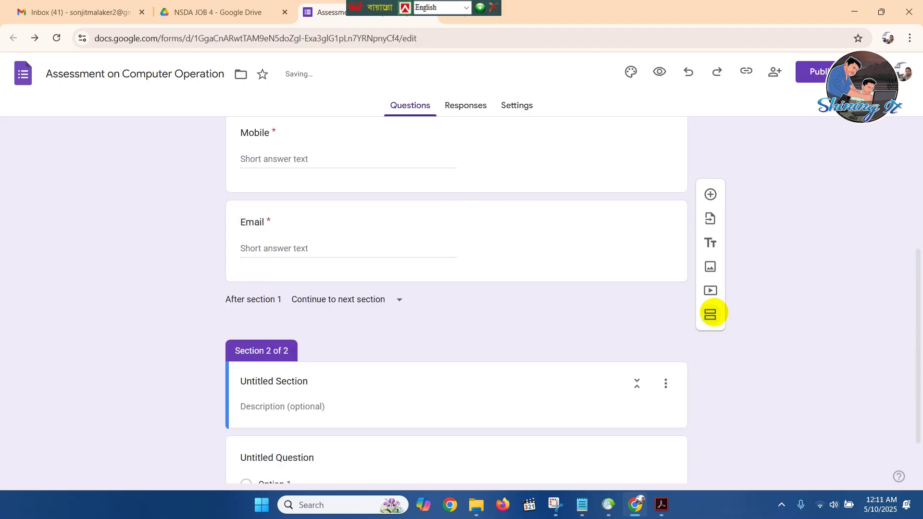
{"action": "scroll", "coordinate": [619, 296], "scroll_direction": "down", "scroll_amount": 1}
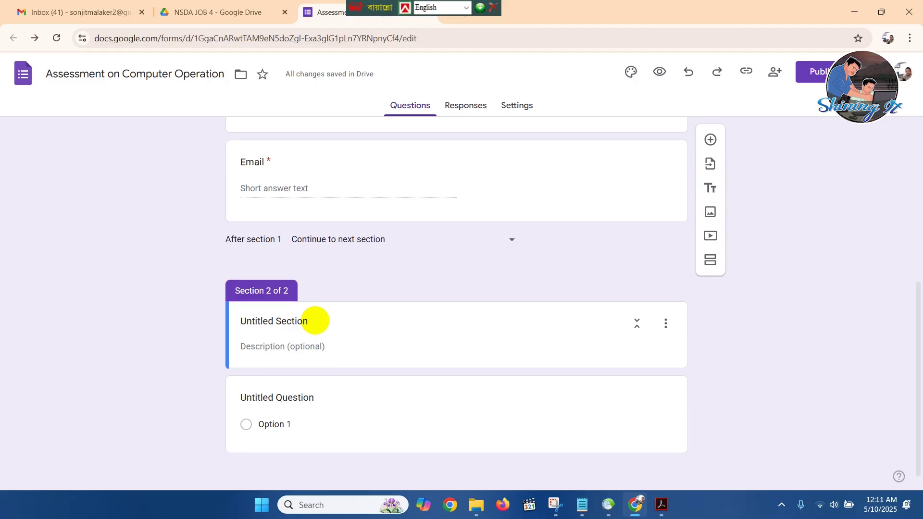
Retitle the new section '2nd Section' and open its untitled question for editing.
{"action": "left_click", "coordinate": [315, 321]}
{"action": "left_click_drag", "start_coordinate": [314, 320], "coordinate": [50, 316]}
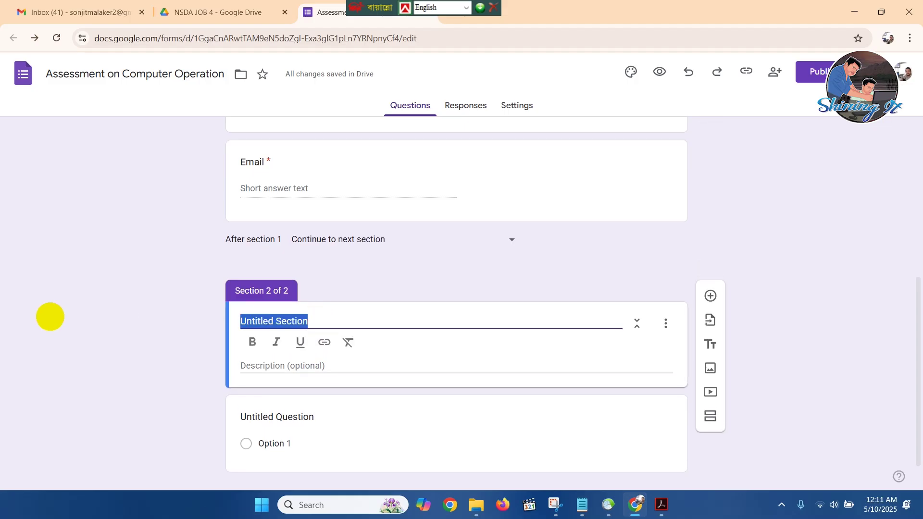
{"action": "type", "text": "@"}
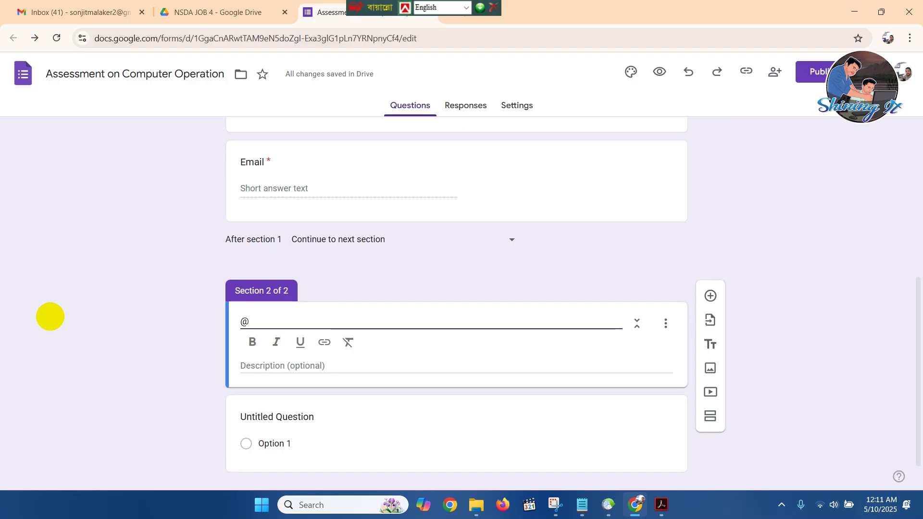
{"action": "key", "text": "BackSpace"}
{"action": "type", "text": "2nd Sec"}
{"action": "key", "text": "BackSpace"}
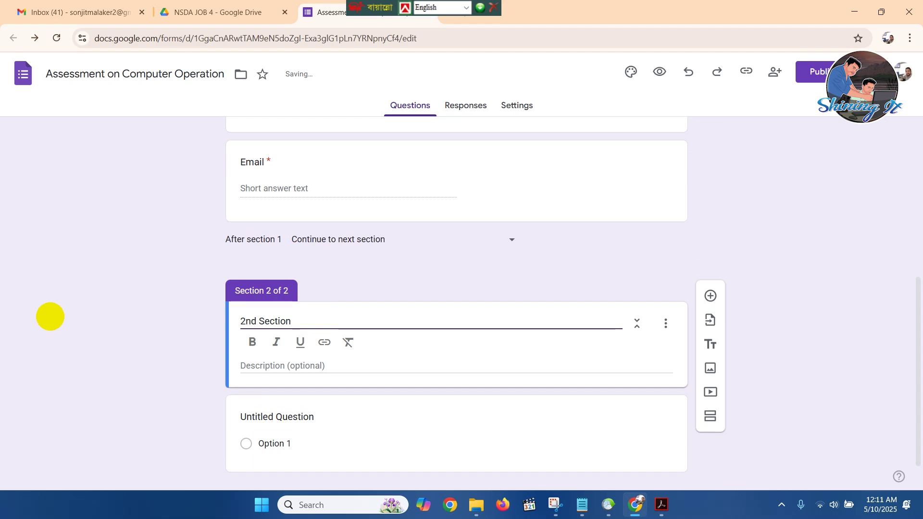
{"action": "left_click", "coordinate": [524, 279]}
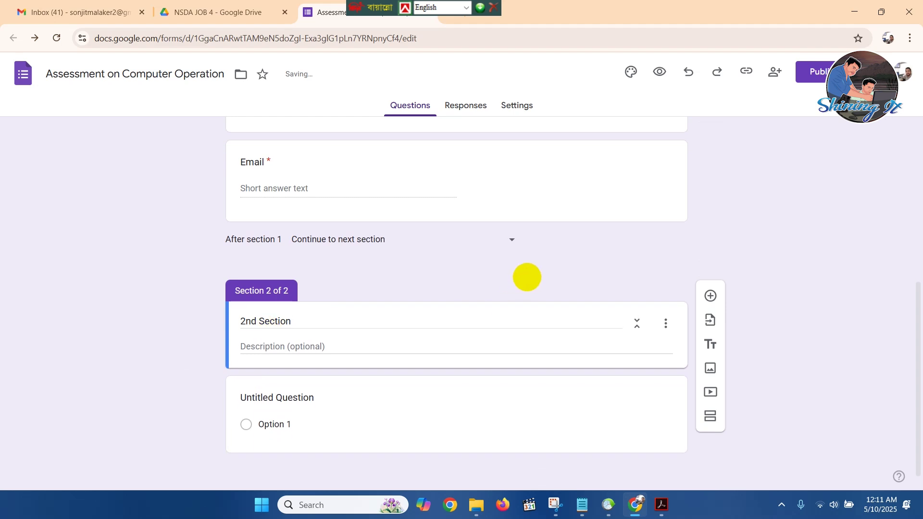
{"action": "left_click", "coordinate": [427, 410]}
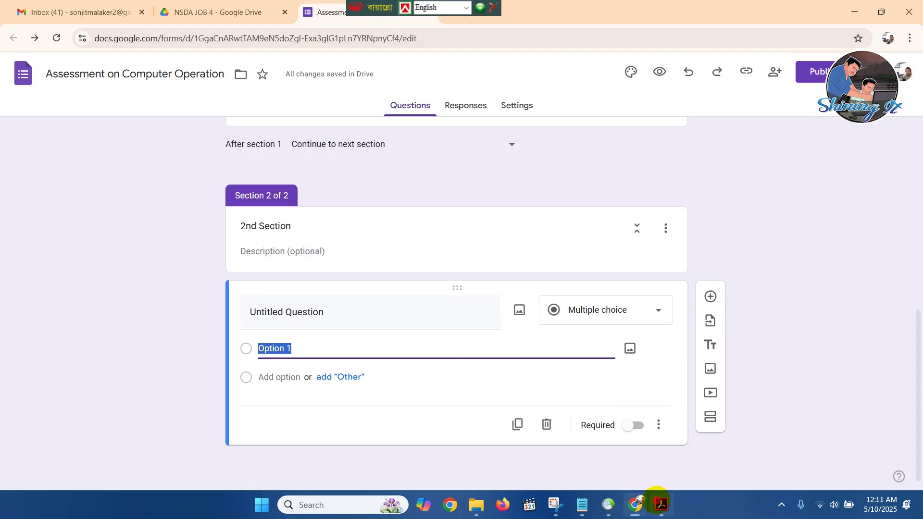
{"action": "left_click", "coordinate": [662, 503]}
Select the question 'How many functional keyboard key?' in the task sheet PDF.
{"action": "scroll", "coordinate": [346, 373], "scroll_direction": "down", "scroll_amount": 1}
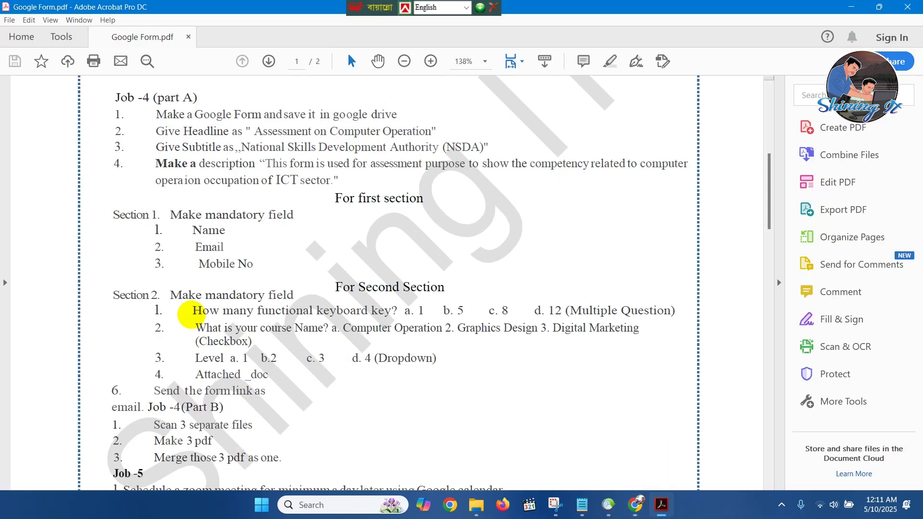
{"action": "left_click_drag", "start_coordinate": [193, 310], "coordinate": [397, 308]}
{"action": "key", "text": "ctrl+c"}
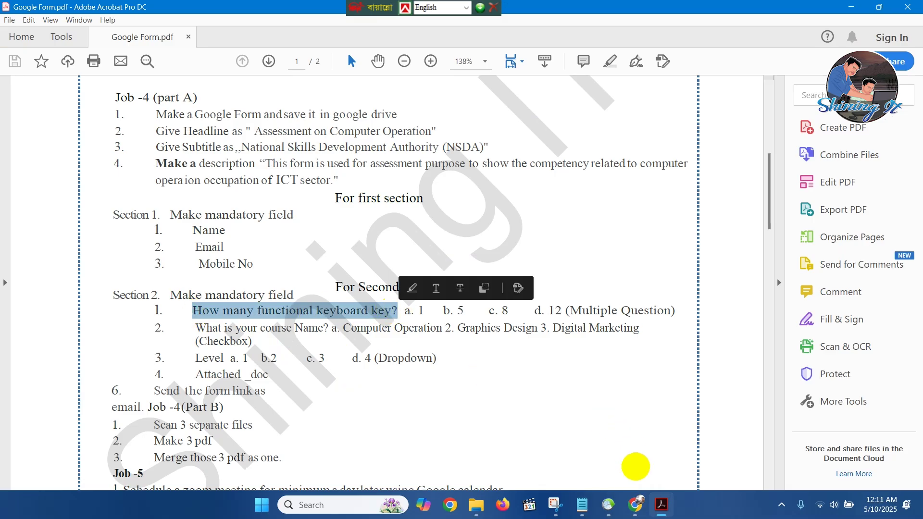
Paste 'How many functional keyboard key?' as the untitled question's title.
{"action": "left_click", "coordinate": [635, 504]}
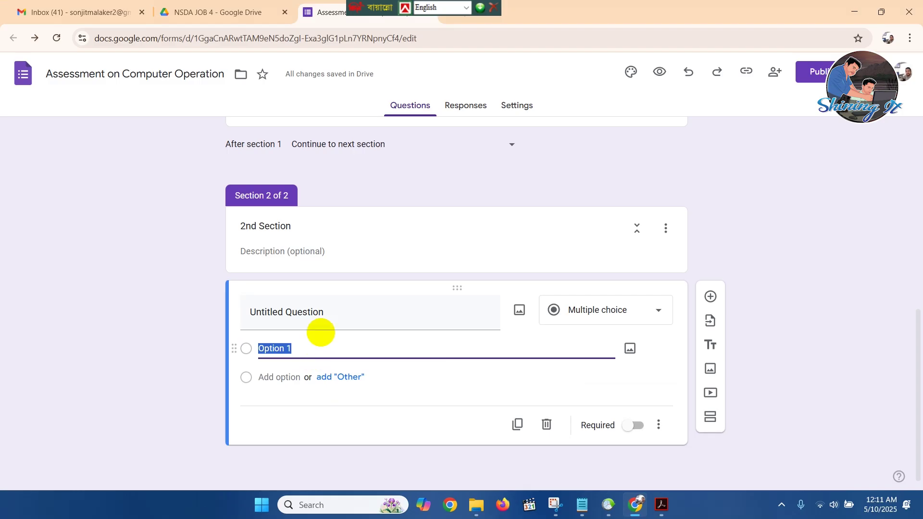
{"action": "left_click", "coordinate": [329, 313]}
{"action": "key", "text": "ctrl+v"}
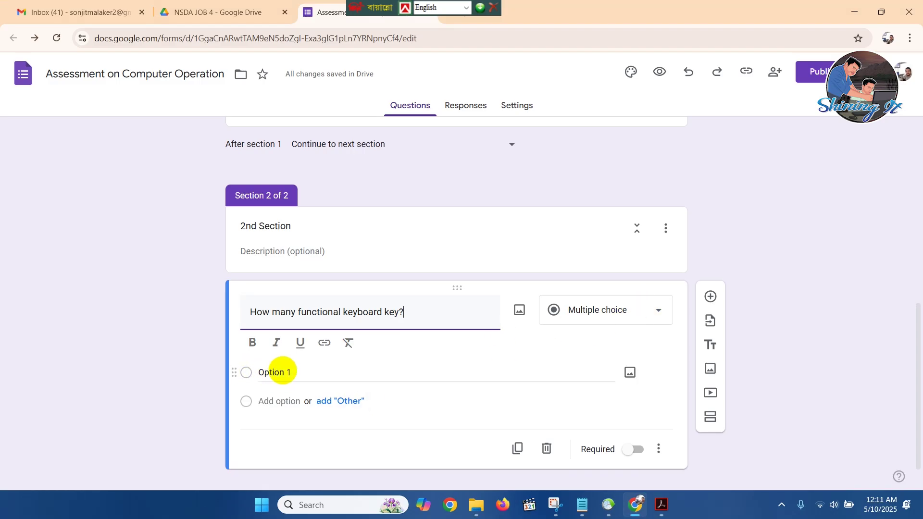
Give it options 1, 5, 8, 12 and Other, and make it required.
{"action": "left_click", "coordinate": [291, 372]}
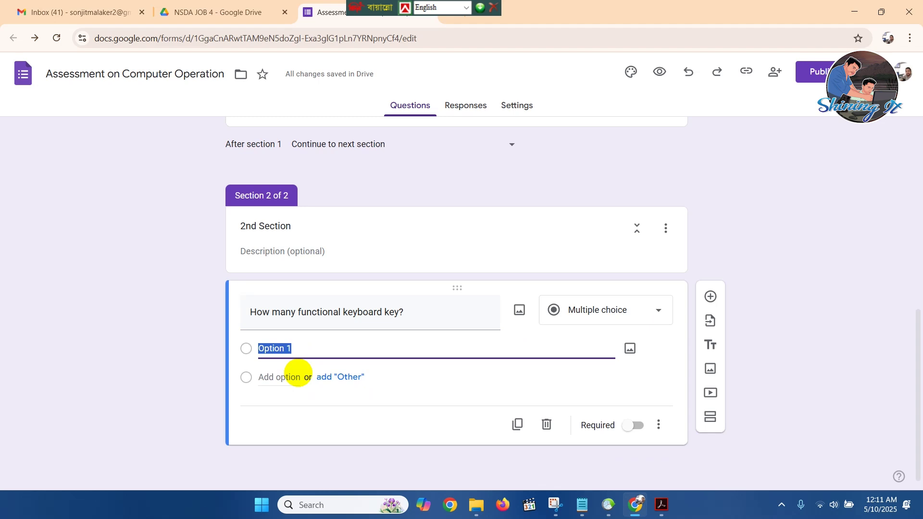
{"action": "type", "text": "1"}
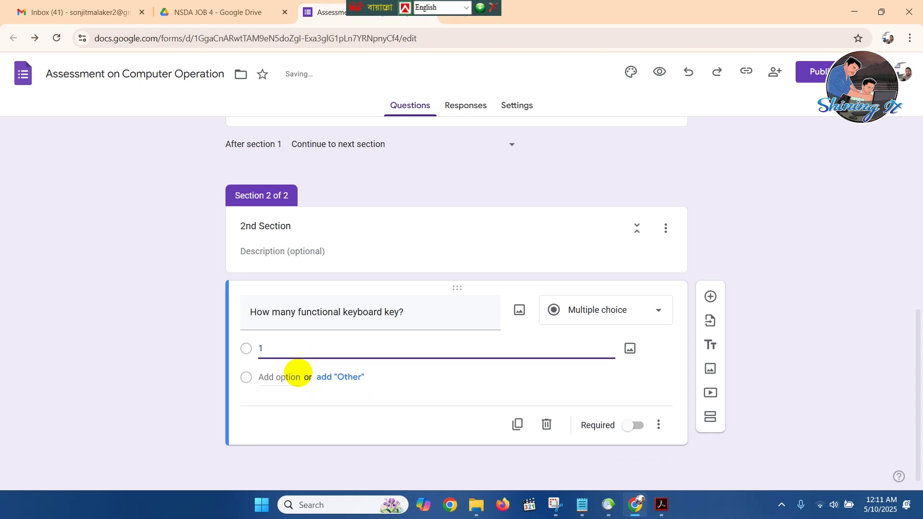
{"action": "left_click", "coordinate": [357, 401]}
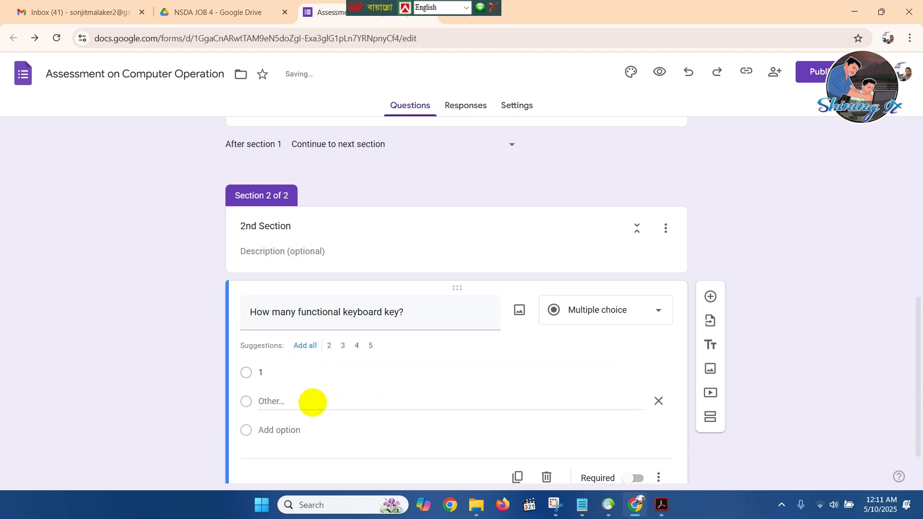
{"action": "left_click", "coordinate": [264, 430]}
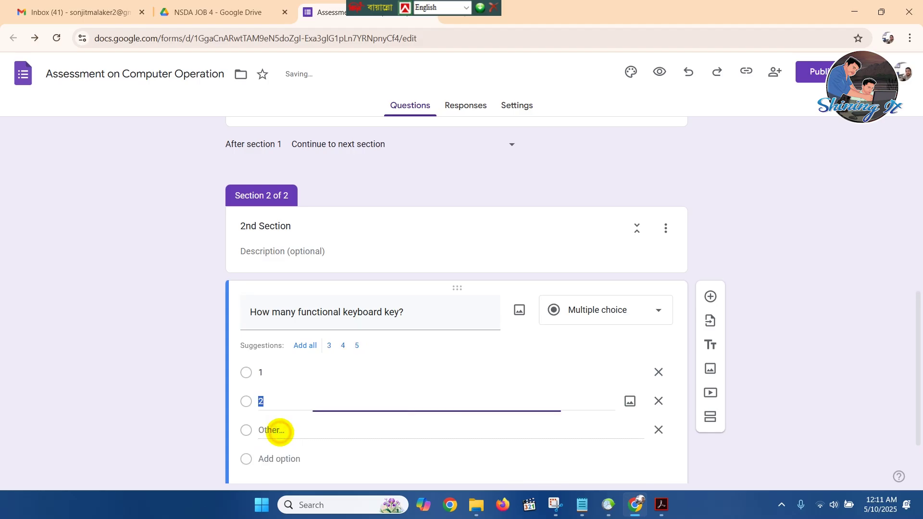
{"action": "type", "text": "5"}
{"action": "scroll", "coordinate": [320, 406], "scroll_direction": "down", "scroll_amount": 1}
{"action": "left_click", "coordinate": [283, 398]}
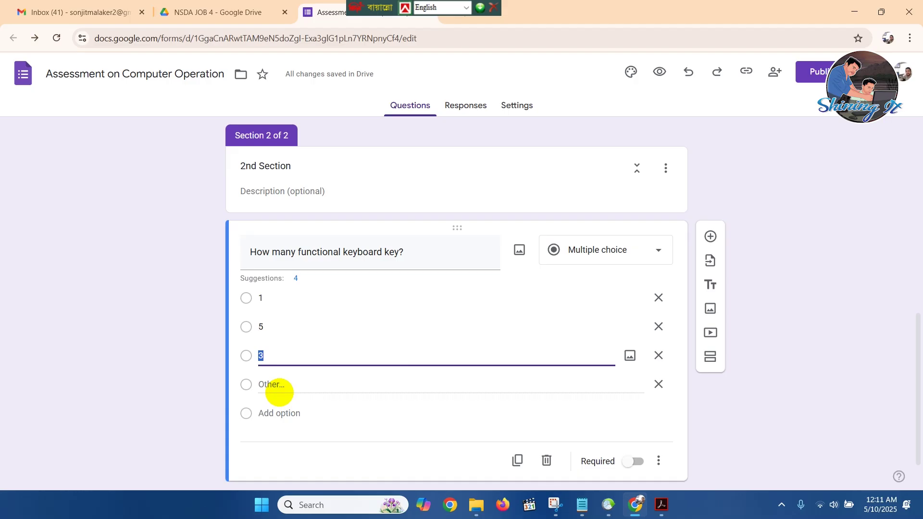
{"action": "left_click", "coordinate": [295, 412]}
{"action": "type", "text": "12"}
{"action": "scroll", "coordinate": [588, 199], "scroll_direction": "down", "scroll_amount": 2}
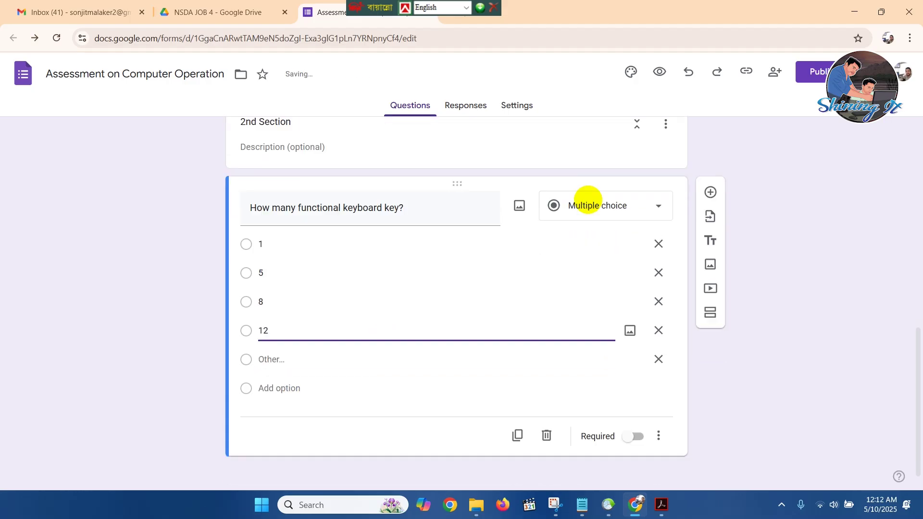
{"action": "left_click", "coordinate": [636, 425]}
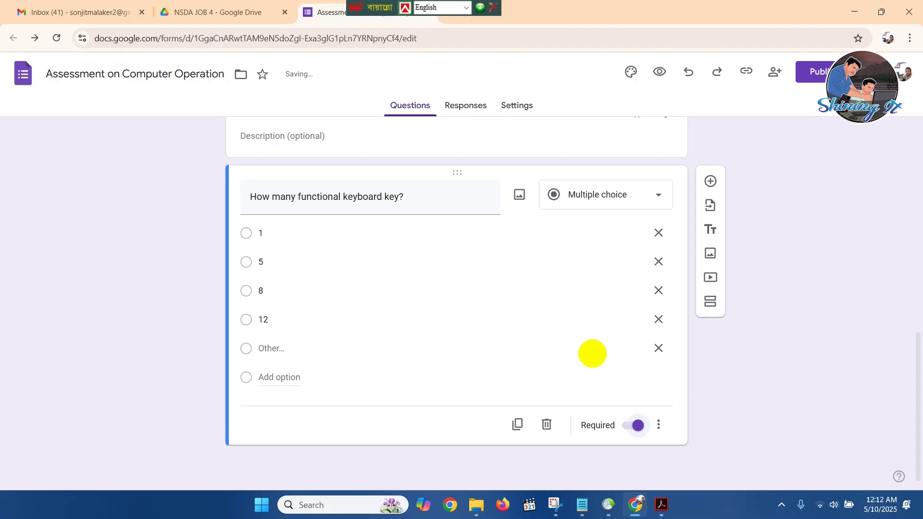
{"action": "left_click", "coordinate": [661, 424]}
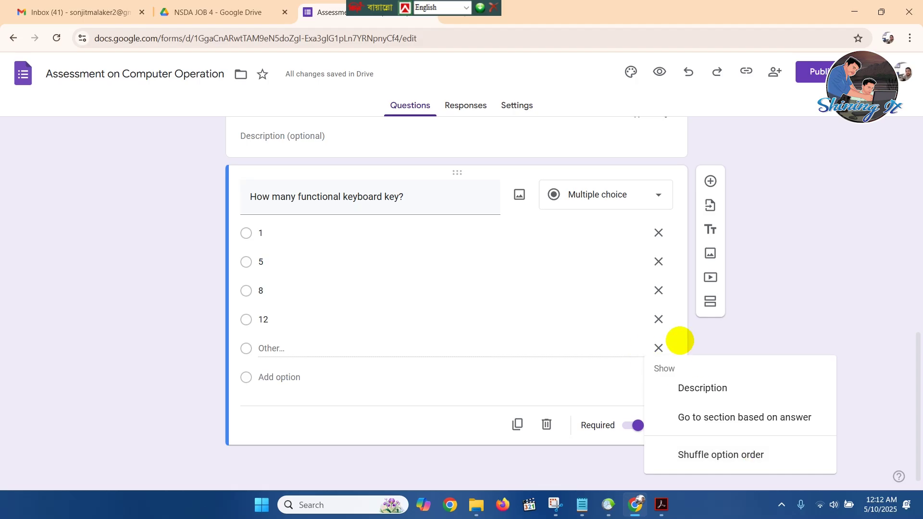
{"action": "left_click", "coordinate": [737, 327]}
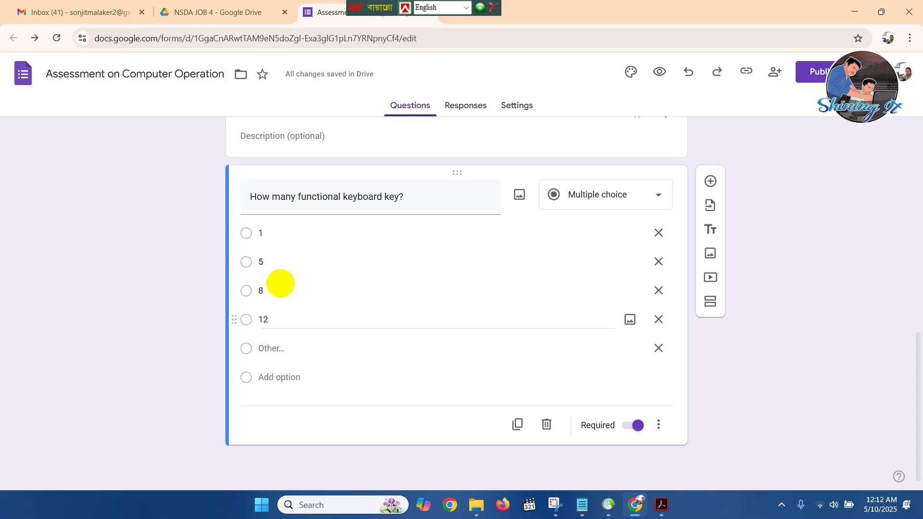
{"action": "left_click", "coordinate": [658, 424]}
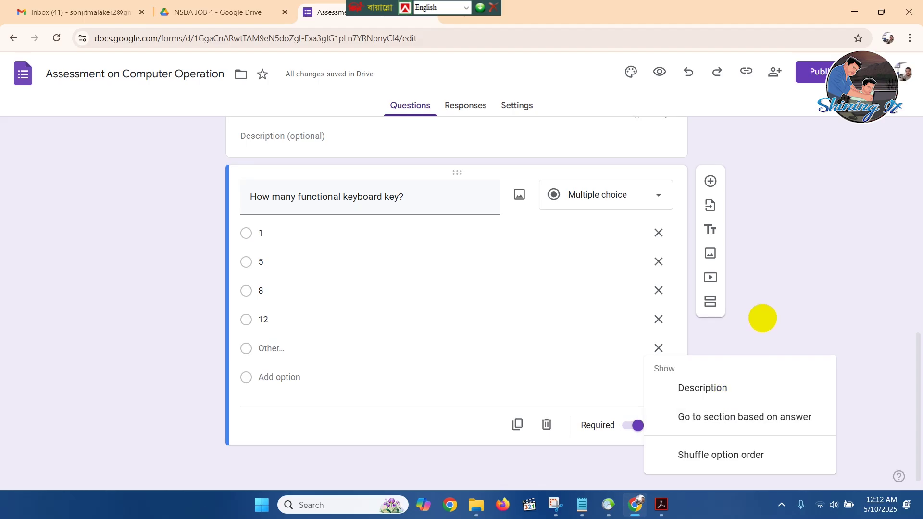
{"action": "left_click", "coordinate": [763, 318]}
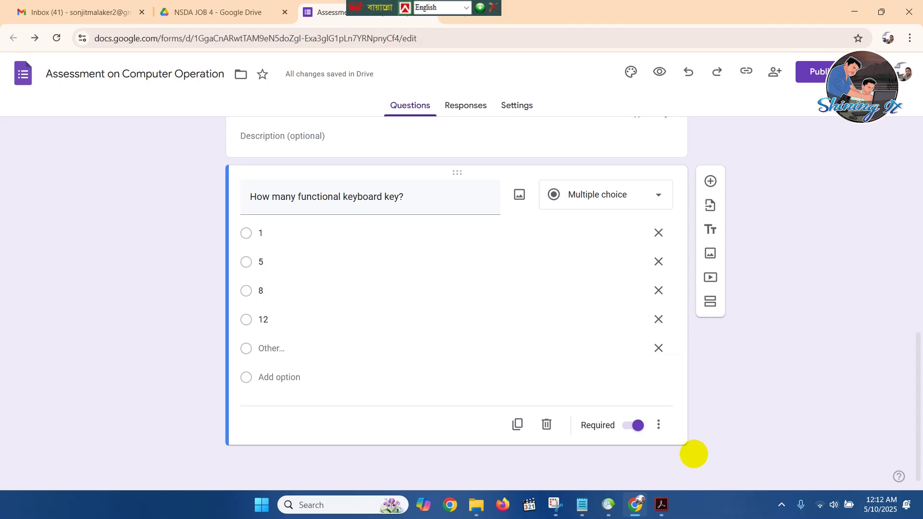
{"action": "left_click", "coordinate": [661, 504]}
Read the course-name question's options in the task PDF, then return to the form editor.
{"action": "left_click", "coordinate": [463, 386]}
{"action": "scroll", "coordinate": [346, 365], "scroll_direction": "down", "scroll_amount": 1}
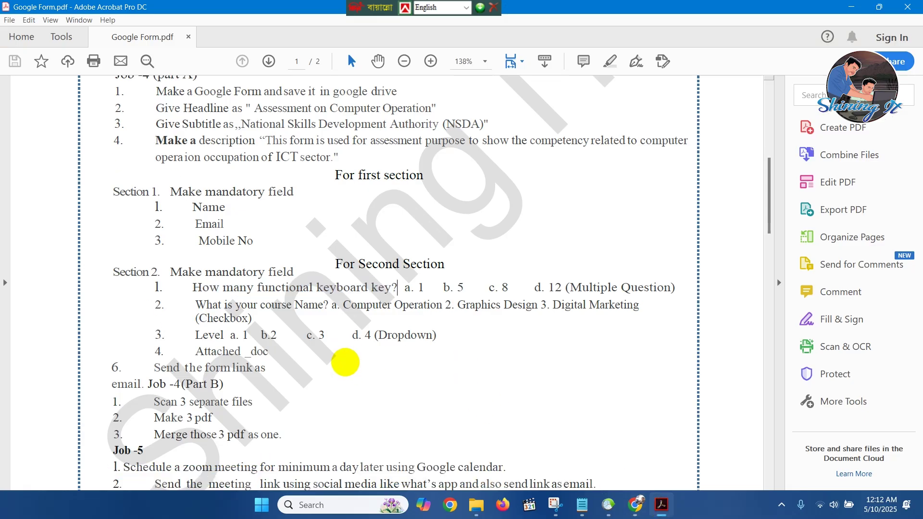
{"action": "scroll", "coordinate": [345, 358], "scroll_direction": "down", "scroll_amount": 1}
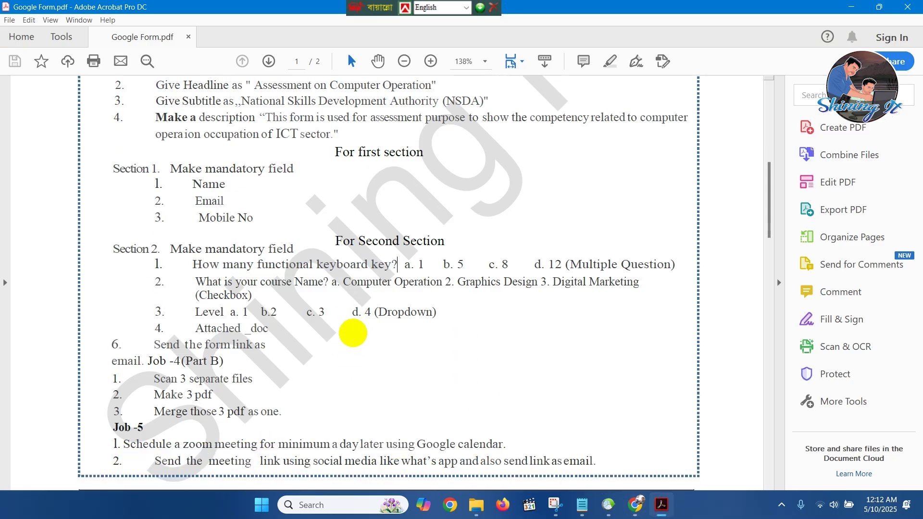
{"action": "left_click_drag", "start_coordinate": [191, 285], "coordinate": [319, 309]}
{"action": "left_click", "coordinate": [320, 309]}
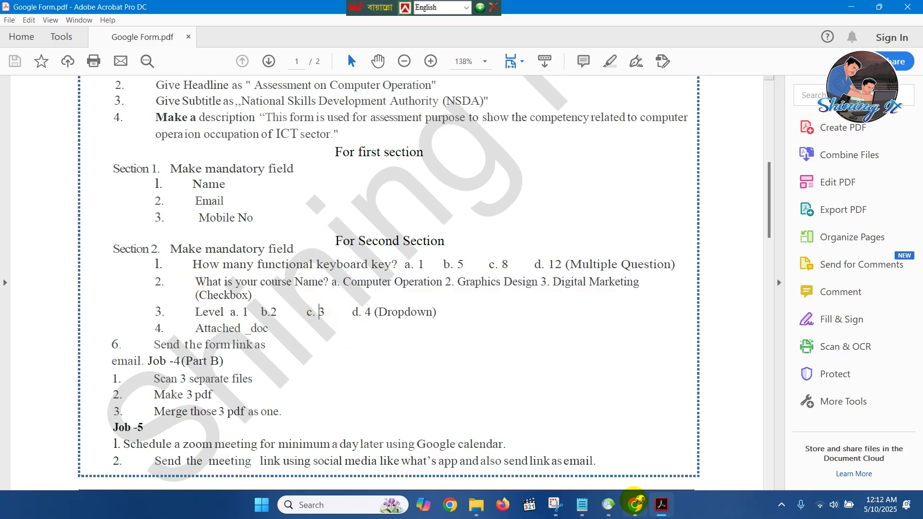
{"action": "left_click", "coordinate": [635, 505]}
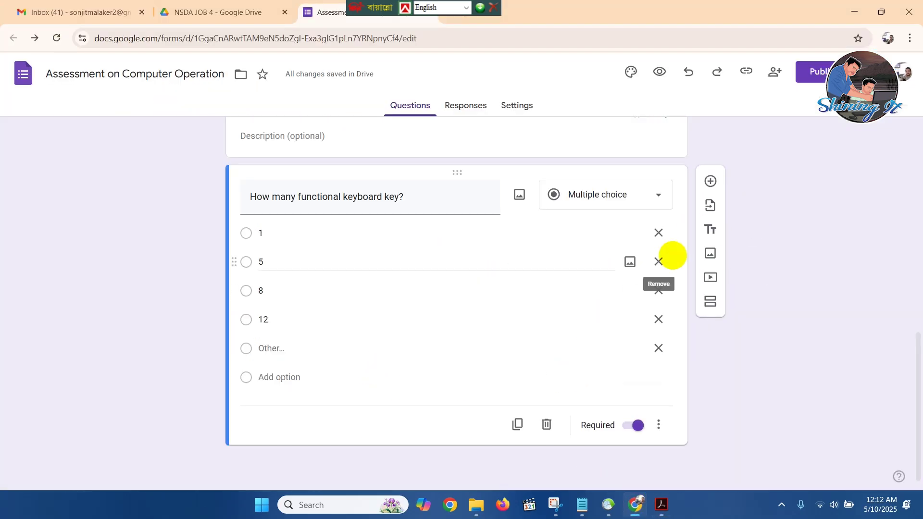
Insert a question below the keyboard-key question titled 'What is your course name?', checking the PDF.
{"action": "left_click", "coordinate": [710, 180]}
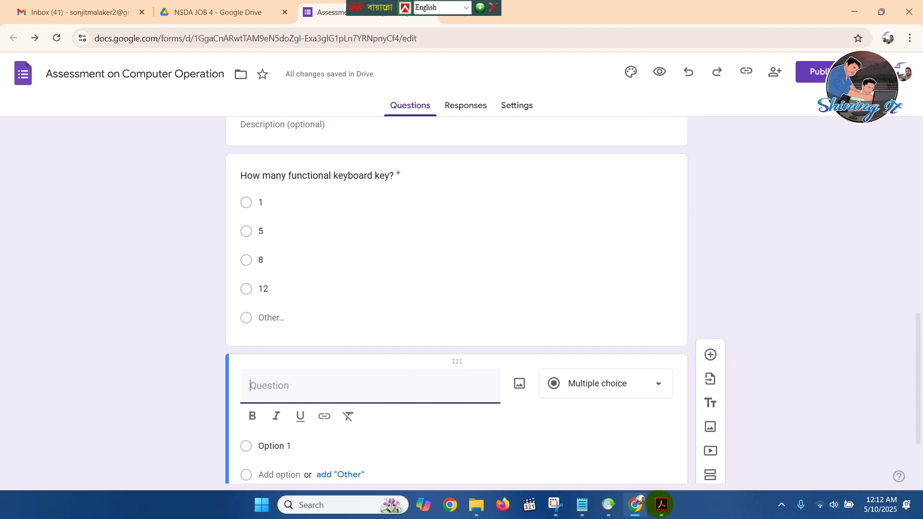
{"action": "left_click", "coordinate": [662, 505]}
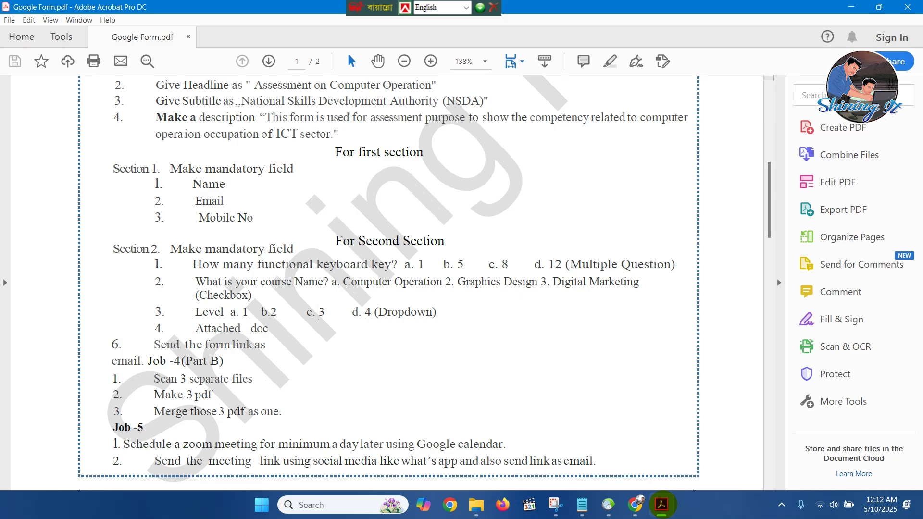
{"action": "key", "text": "alt+Tab"}
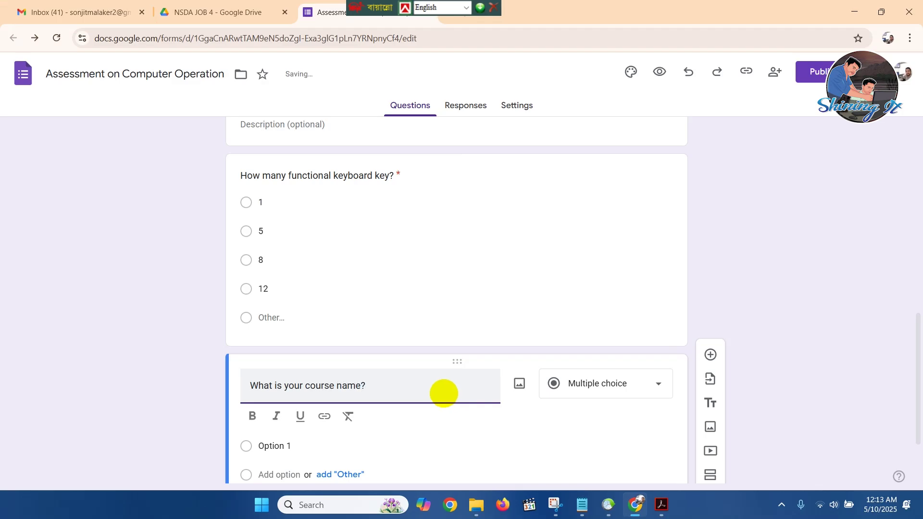
{"action": "scroll", "coordinate": [562, 250], "scroll_direction": "down", "scroll_amount": 1}
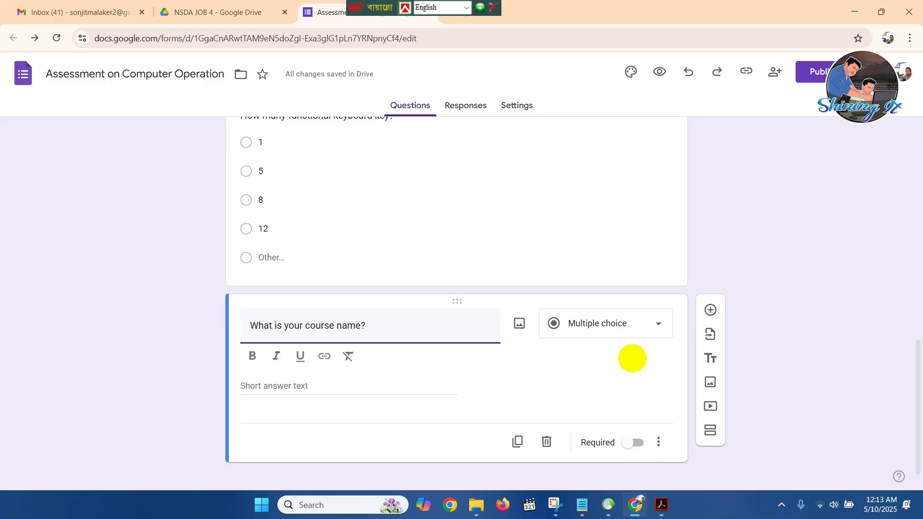
{"action": "left_click", "coordinate": [662, 505]}
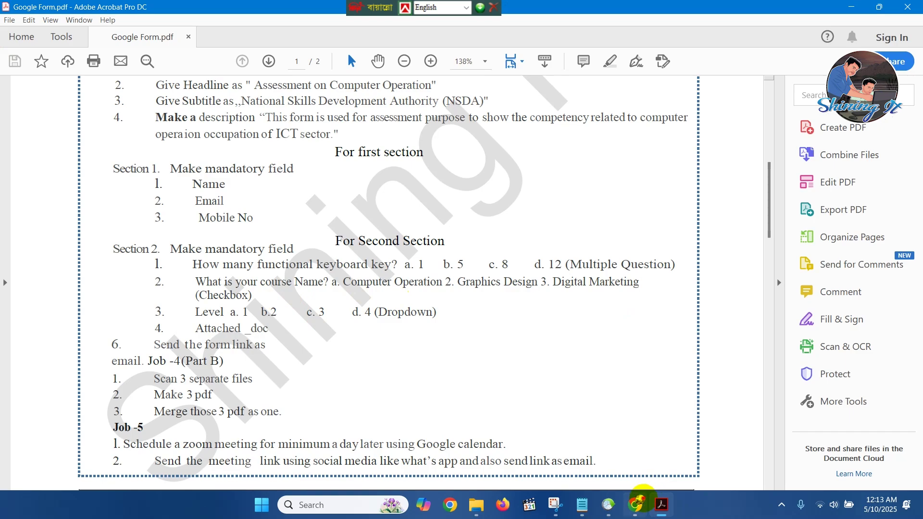
{"action": "left_click", "coordinate": [637, 502]}
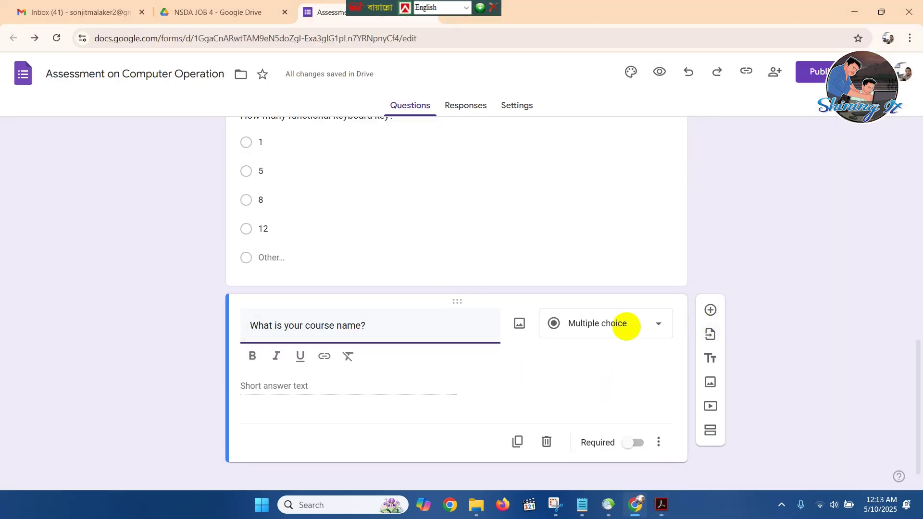
{"action": "left_click", "coordinate": [625, 324]}
Make it a checkbox question with options Computer Opearation, Graphics Design and Other.
{"action": "left_click", "coordinate": [587, 195]}
{"action": "left_click", "coordinate": [266, 368]}
{"action": "type", "text": "Computer Opearation"}
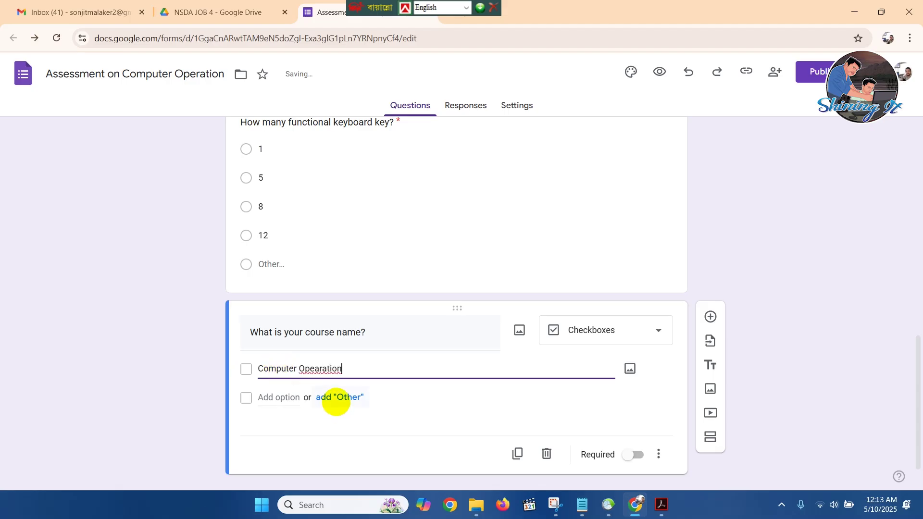
{"action": "left_click", "coordinate": [331, 398]}
{"action": "left_click", "coordinate": [285, 425]}
{"action": "type", "text": "Graphics"}
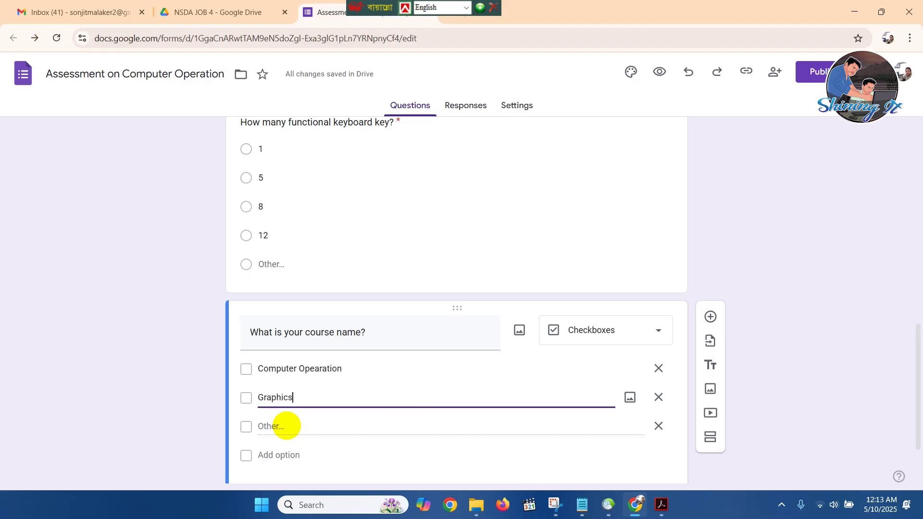
{"action": "type", "text": " Design"}
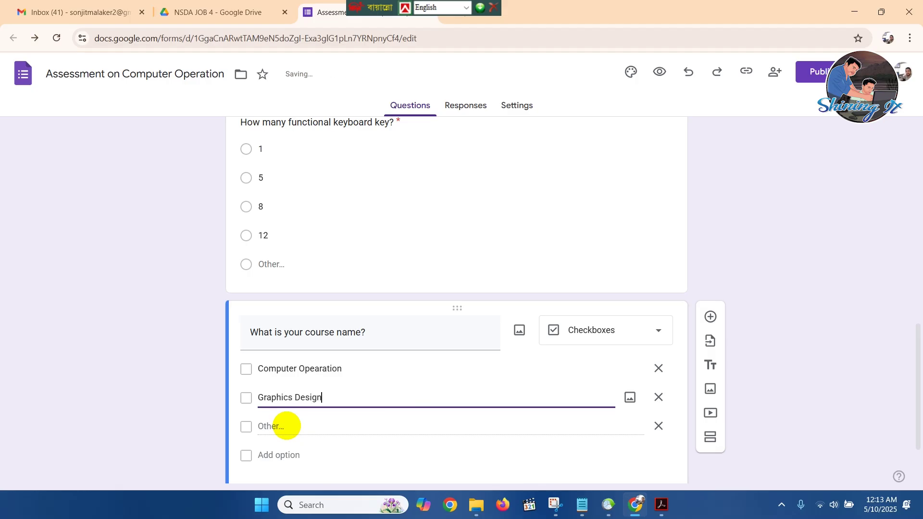
Add options Consumer electronics and Sewing Machine, and mark the question required.
{"action": "left_click", "coordinate": [286, 456]}
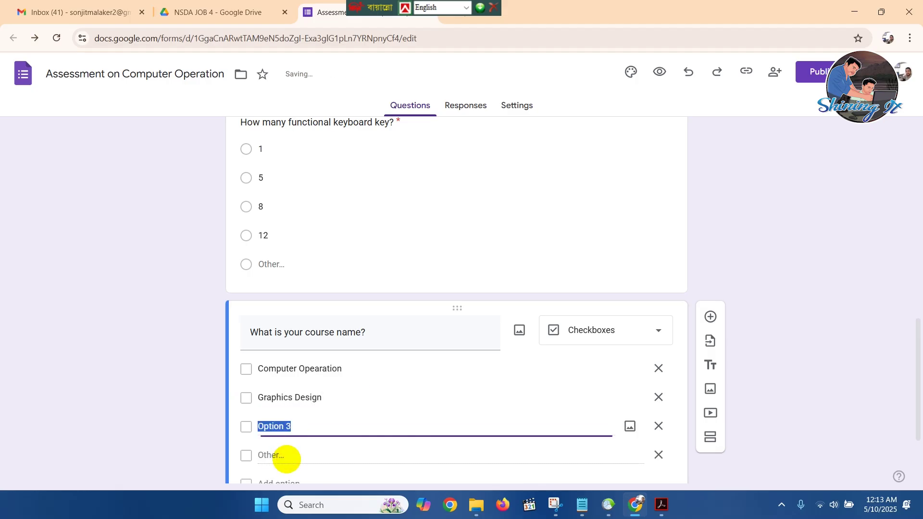
{"action": "type", "text": "Consumer electr"}
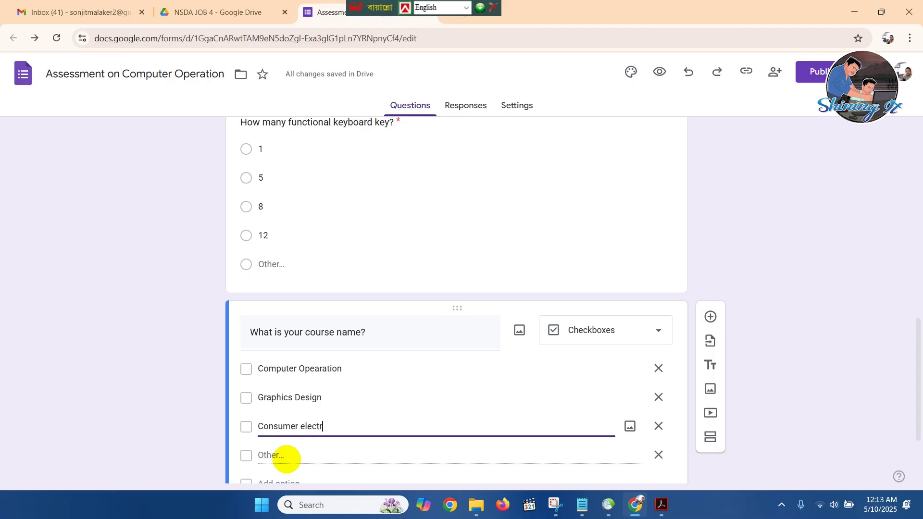
{"action": "type", "text": "onics"}
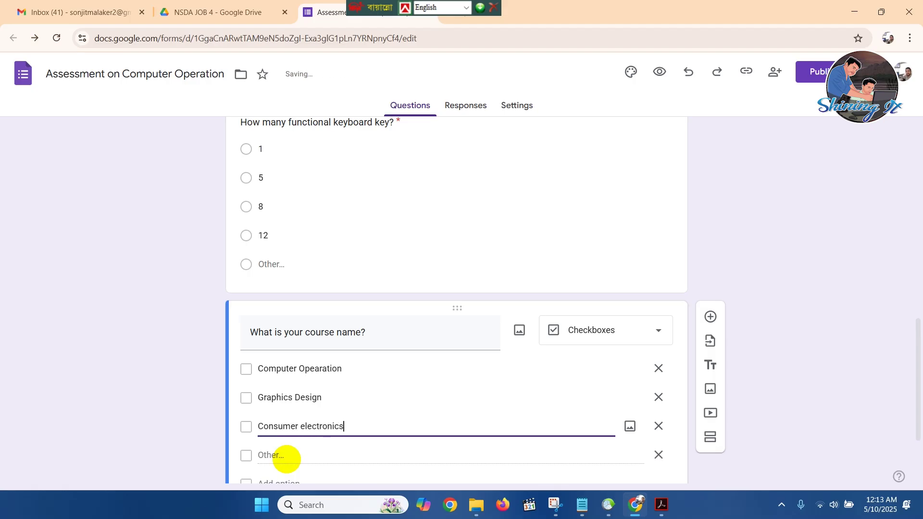
{"action": "scroll", "coordinate": [283, 447], "scroll_direction": "down", "scroll_amount": 3}
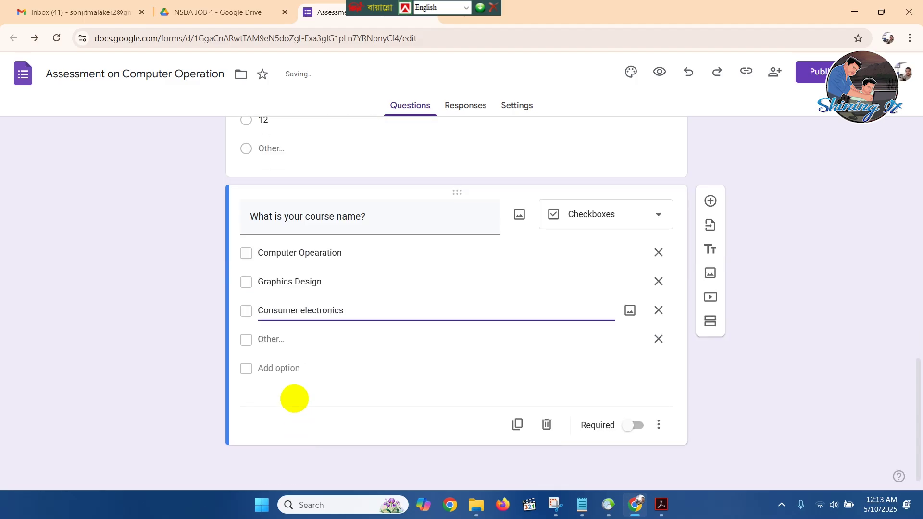
{"action": "left_click", "coordinate": [299, 368]}
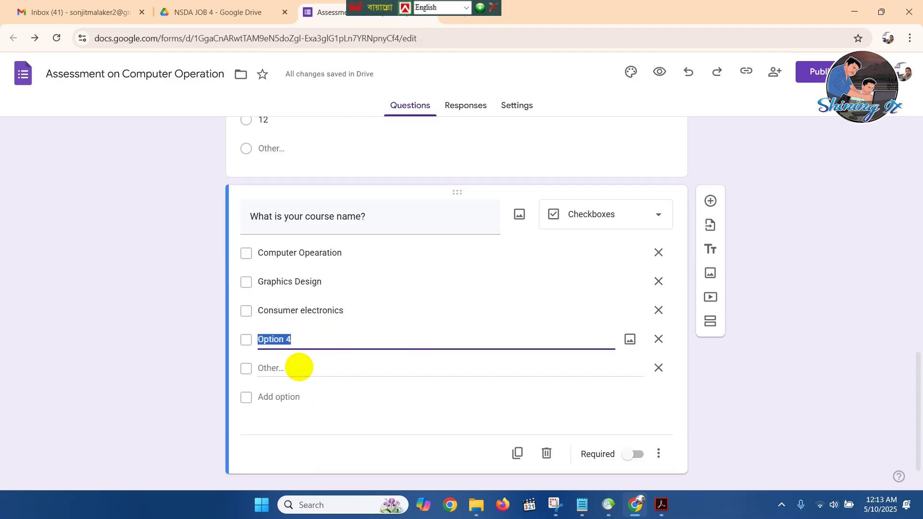
{"action": "type", "text": "Sewing Machine"}
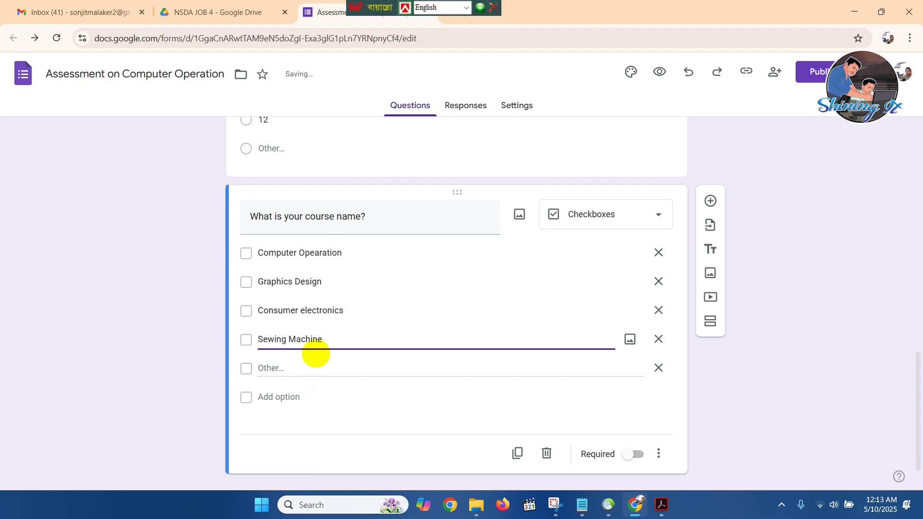
{"action": "left_click", "coordinate": [637, 454]}
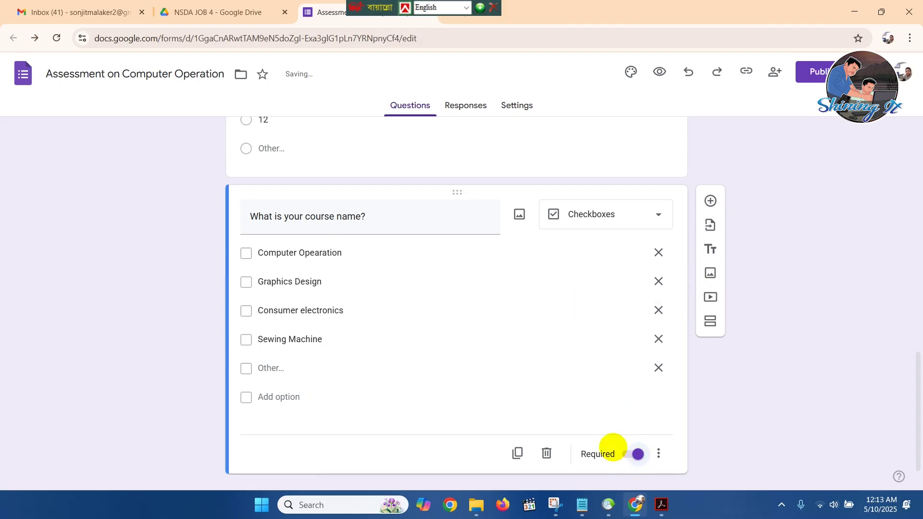
{"action": "left_click", "coordinate": [662, 503]}
Scroll the task PDF to check the remaining items, then go back to the form.
{"action": "scroll", "coordinate": [466, 376], "scroll_direction": "down", "scroll_amount": 1}
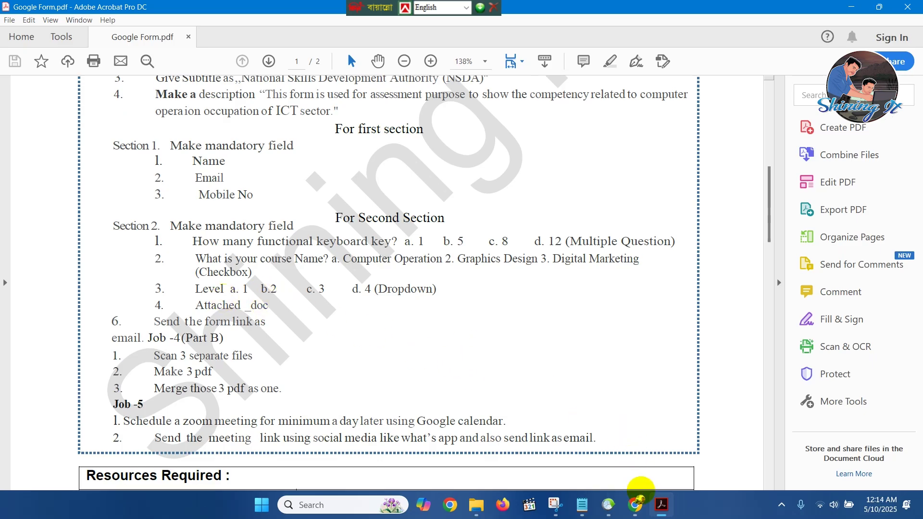
{"action": "left_click", "coordinate": [635, 503]}
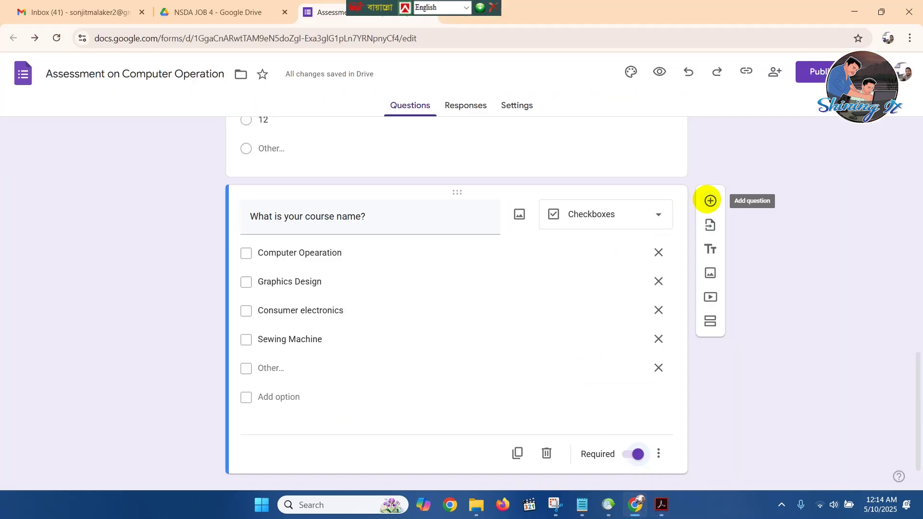
Add a dropdown question titled 'Level' after the course-name question.
{"action": "left_click", "coordinate": [709, 200]}
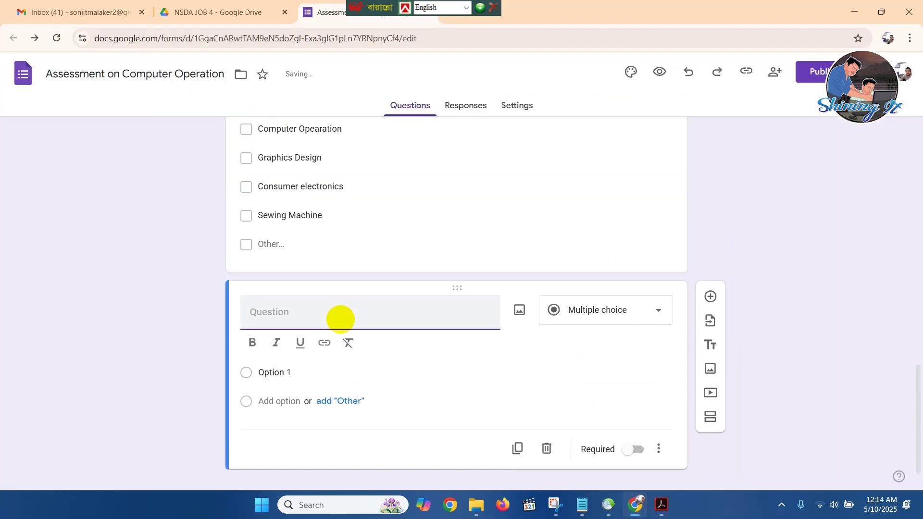
{"action": "type", "text": "Level"}
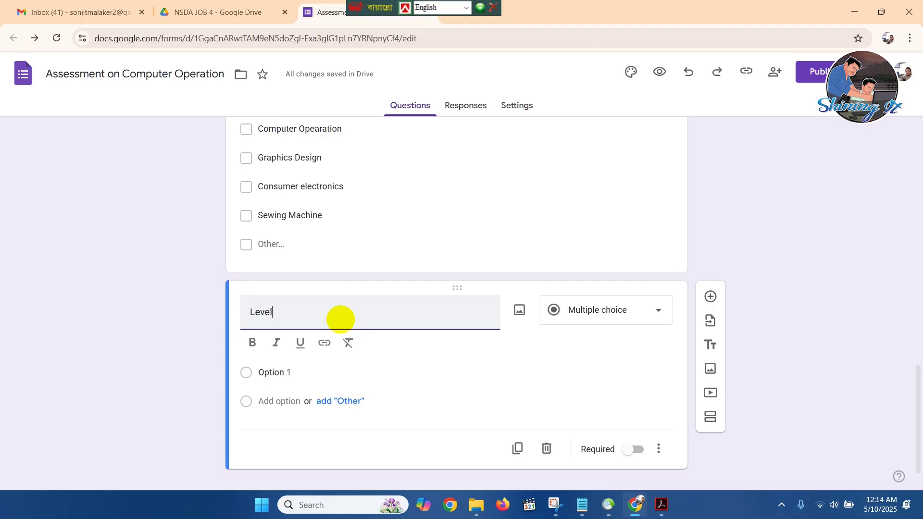
{"action": "left_click", "coordinate": [657, 312]}
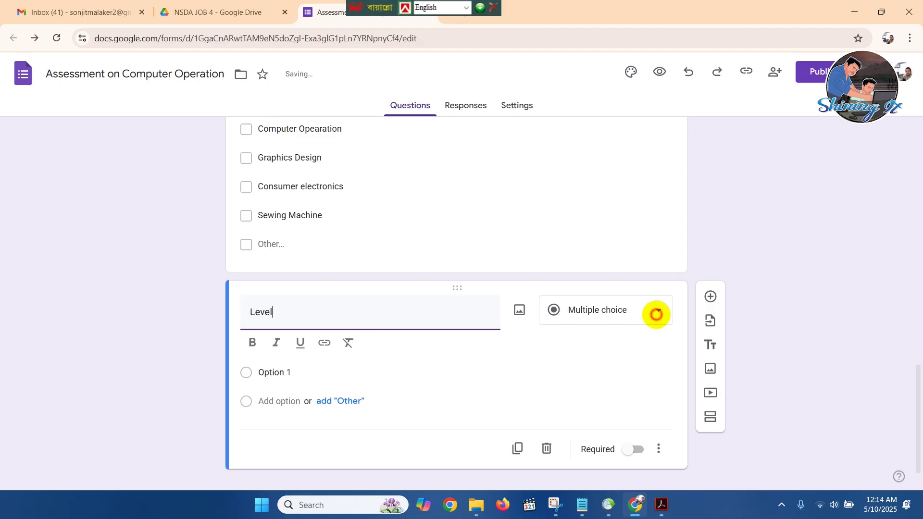
{"action": "left_click", "coordinate": [601, 225]}
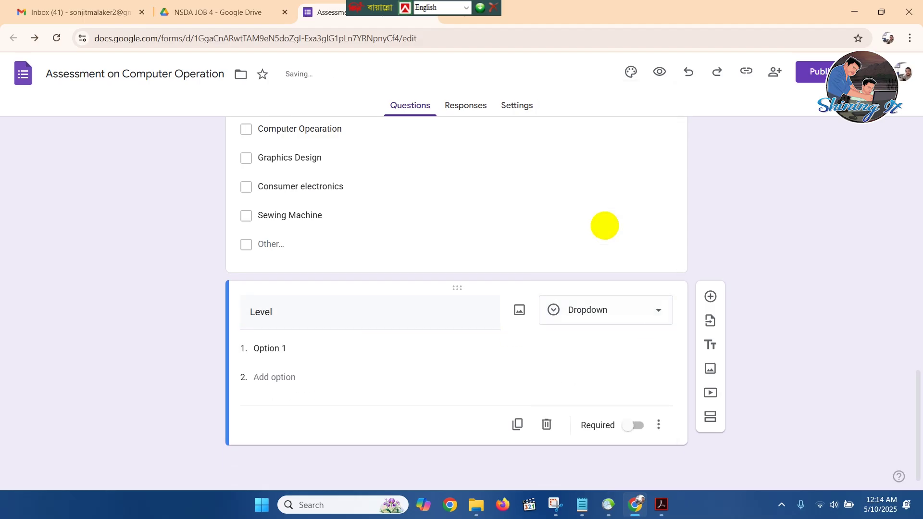
Give the Level dropdown options 1, 3, 4 and 5 and make it required.
{"action": "left_click", "coordinate": [301, 349]}
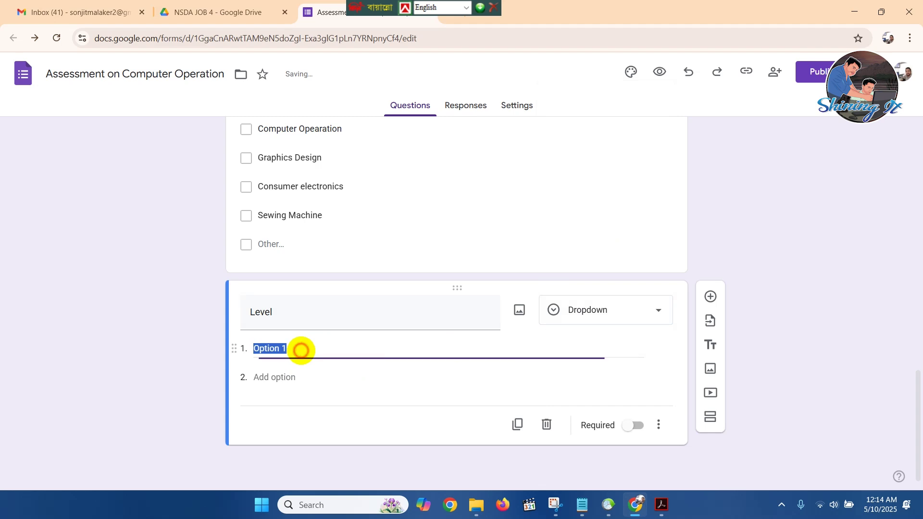
{"action": "type", "text": "1"}
{"action": "left_click", "coordinate": [282, 378]}
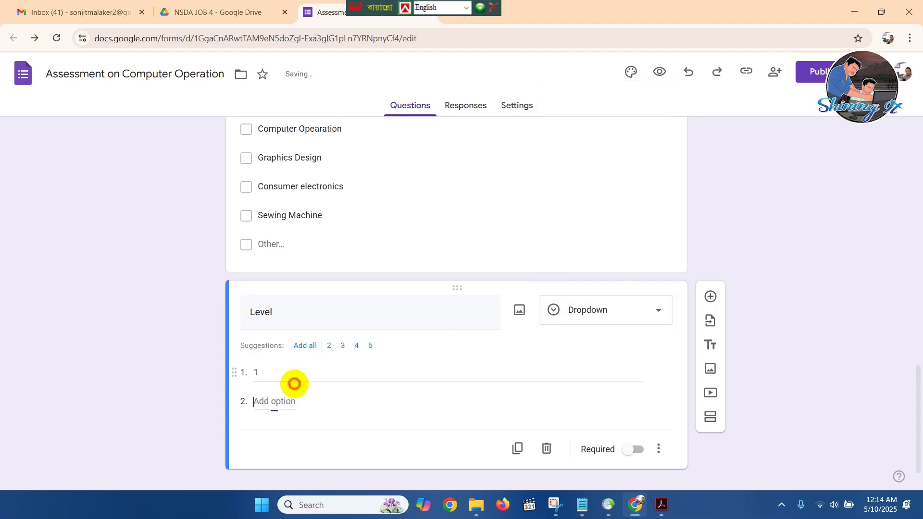
{"action": "type", "text": "3"}
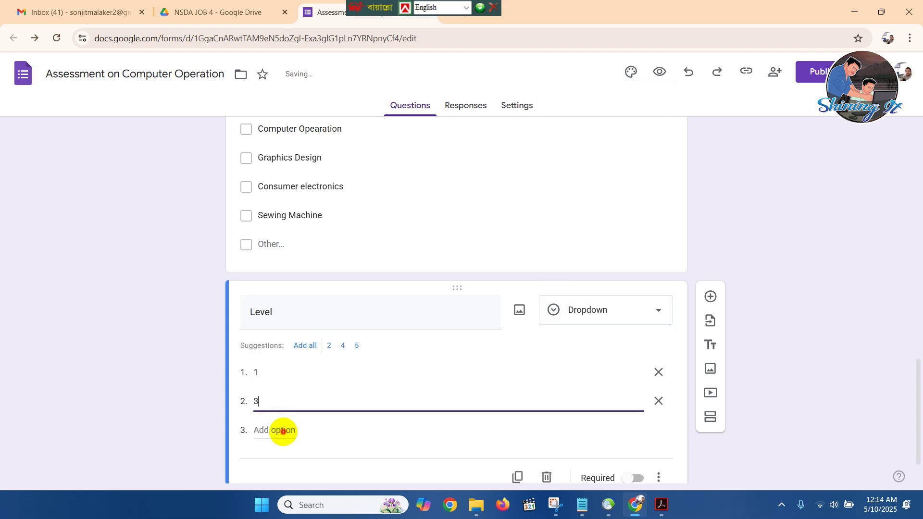
{"action": "left_click", "coordinate": [283, 430]}
{"action": "type", "text": "4"}
{"action": "left_click", "coordinate": [292, 446]}
{"action": "type", "text": "5"}
{"action": "scroll", "coordinate": [416, 365], "scroll_direction": "down", "scroll_amount": 1}
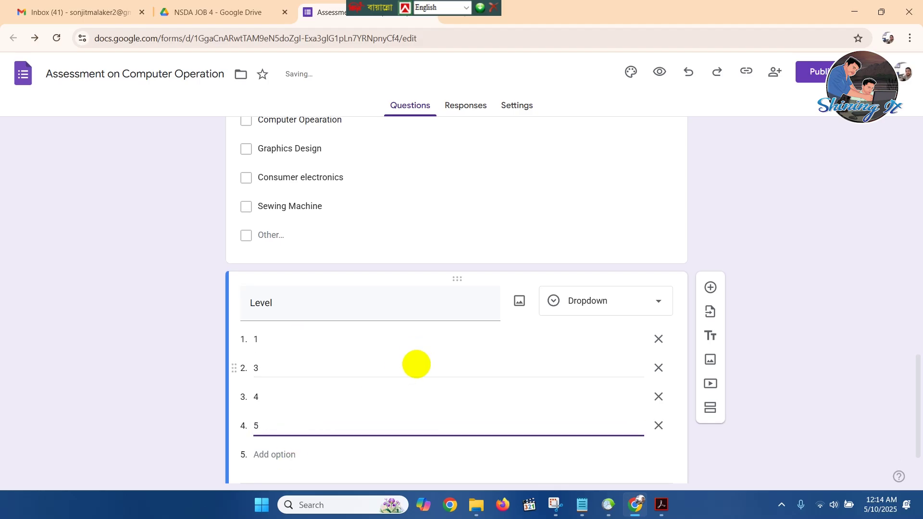
{"action": "left_click", "coordinate": [637, 451]}
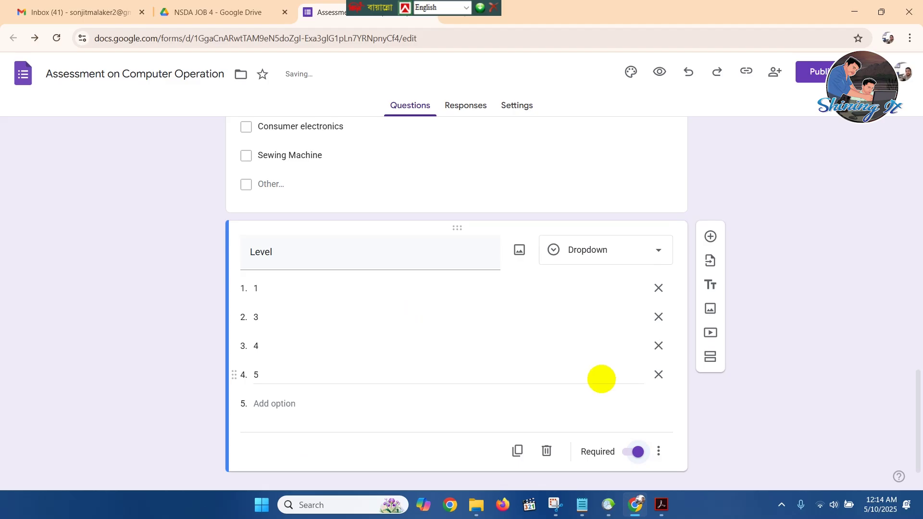
Check the task instructions in the PDF, then return to the form.
{"action": "left_click", "coordinate": [661, 503]}
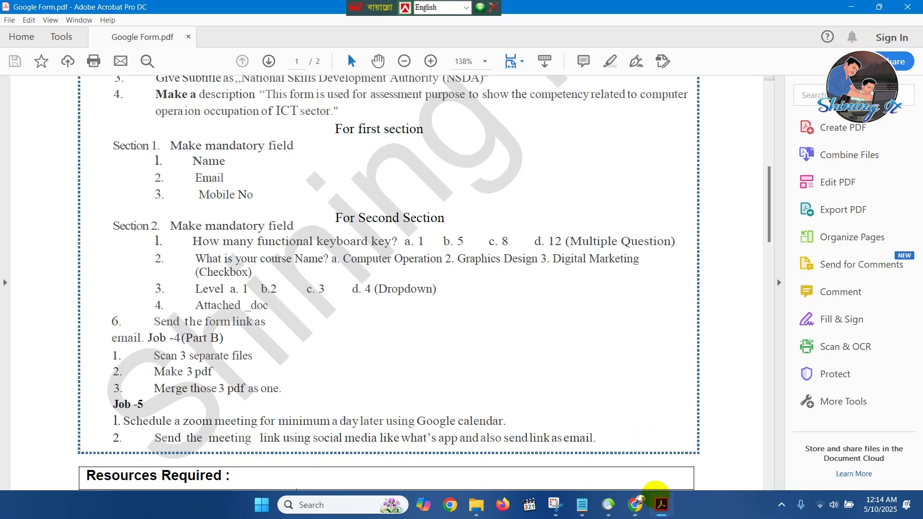
{"action": "scroll", "coordinate": [351, 385], "scroll_direction": "down", "scroll_amount": 2}
{"action": "scroll", "coordinate": [351, 383], "scroll_direction": "up", "scroll_amount": 2}
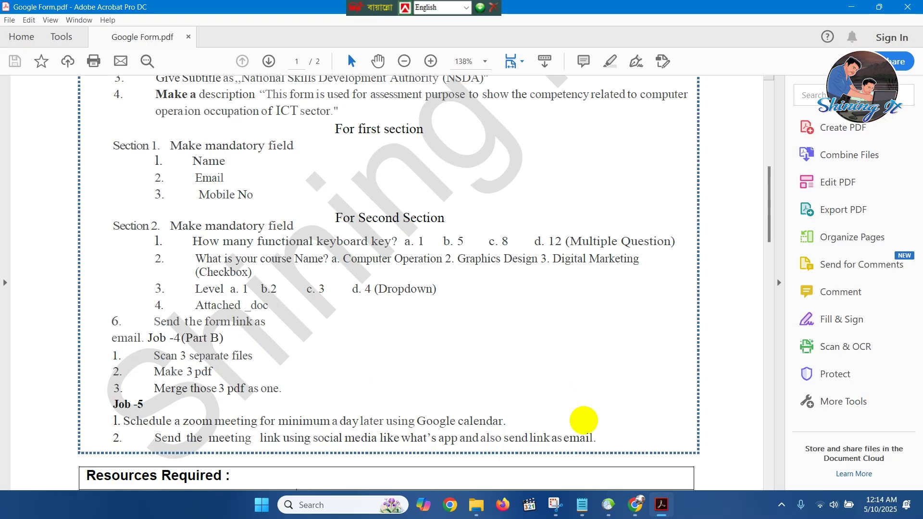
{"action": "left_click", "coordinate": [635, 503]}
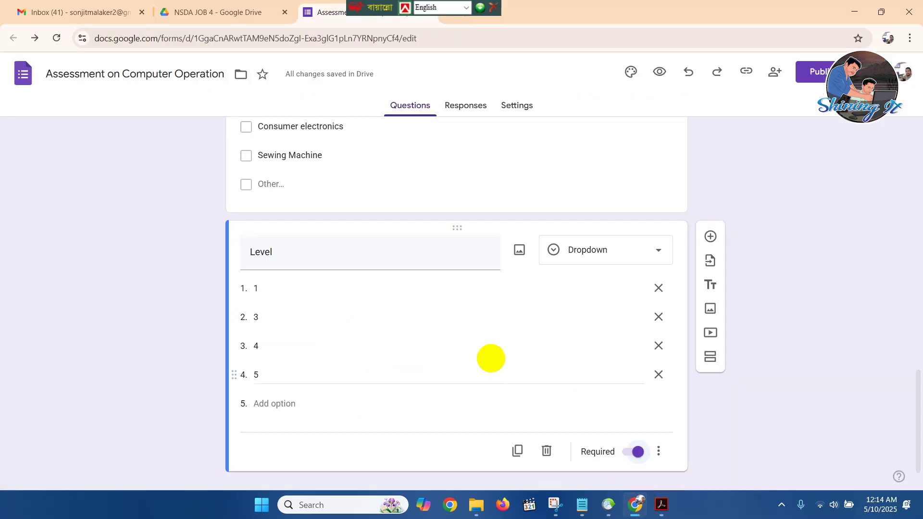
Add a file-upload question 'Attach Document' below Level, allowing uploads to Drive.
{"action": "left_click", "coordinate": [711, 235]}
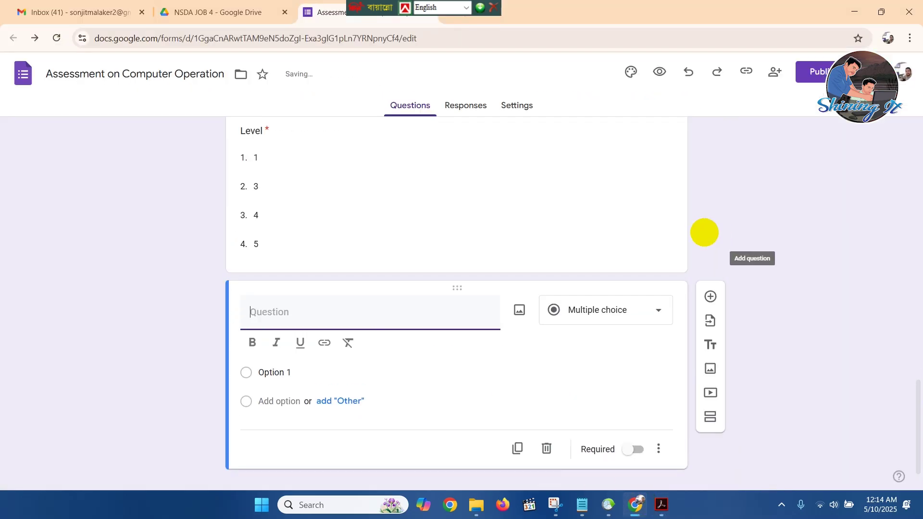
{"action": "type", "text": "Attach Document"}
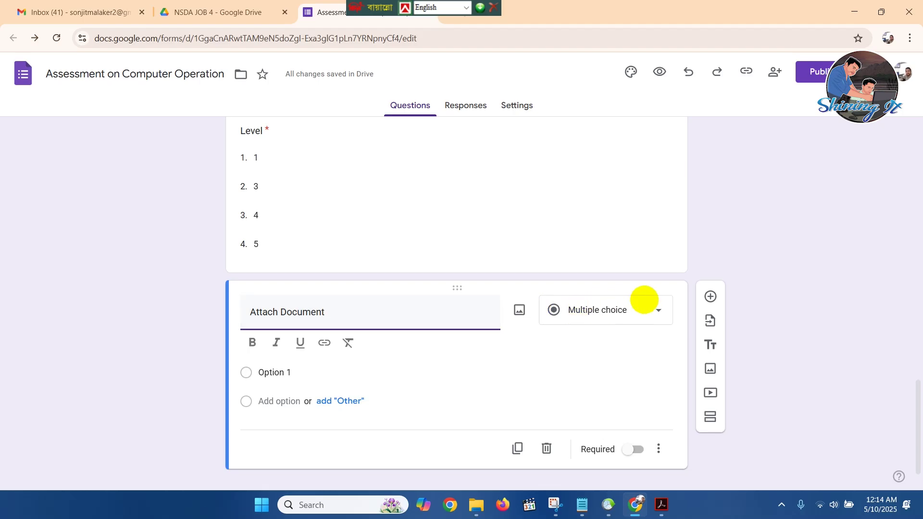
{"action": "left_click", "coordinate": [649, 309]}
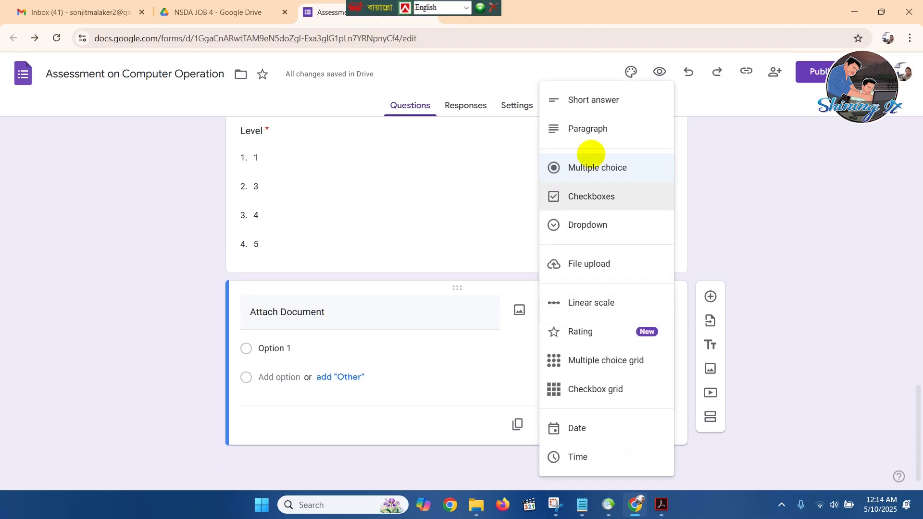
{"action": "left_click", "coordinate": [585, 264]}
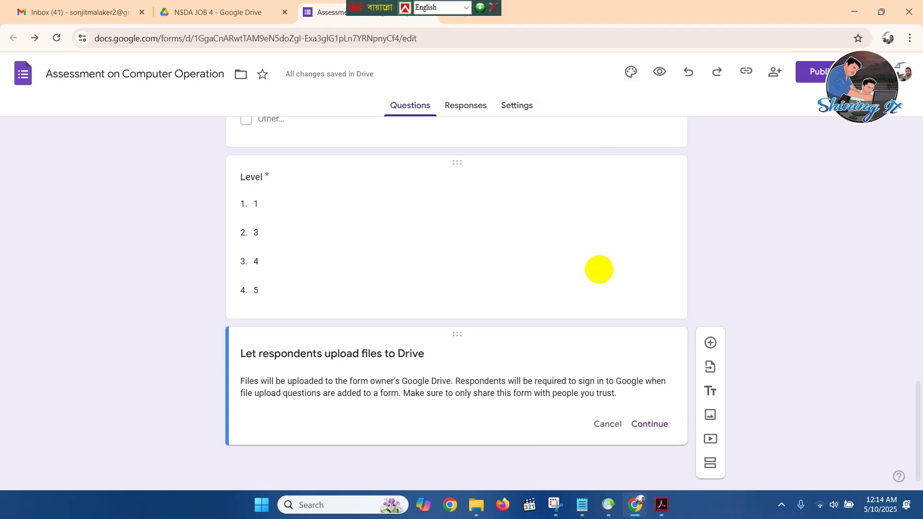
{"action": "left_click", "coordinate": [649, 417]}
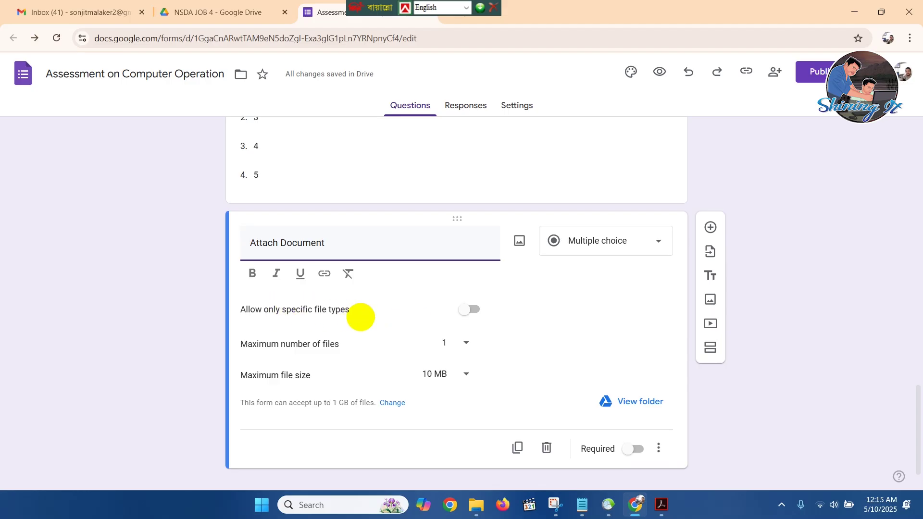
Restrict Attach Document uploads to Document, PDF and Image file types.
{"action": "left_click", "coordinate": [473, 308]}
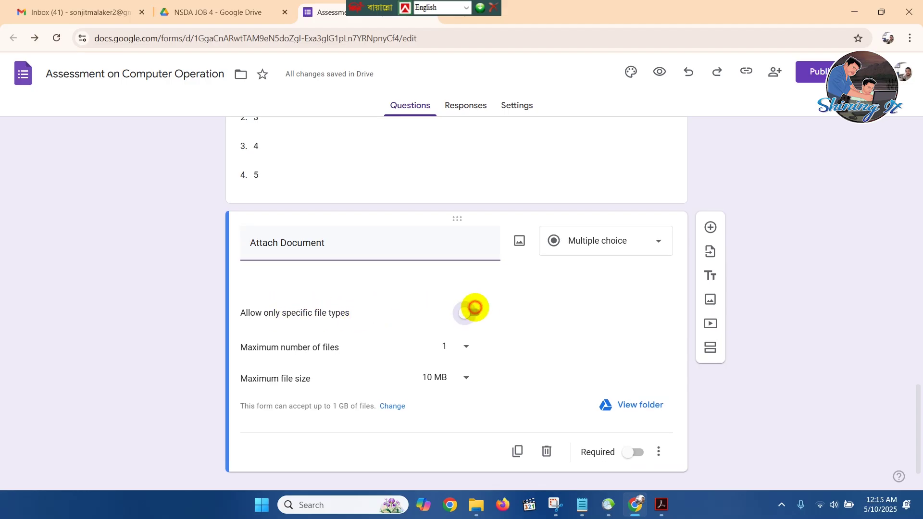
{"action": "left_click", "coordinate": [249, 344]}
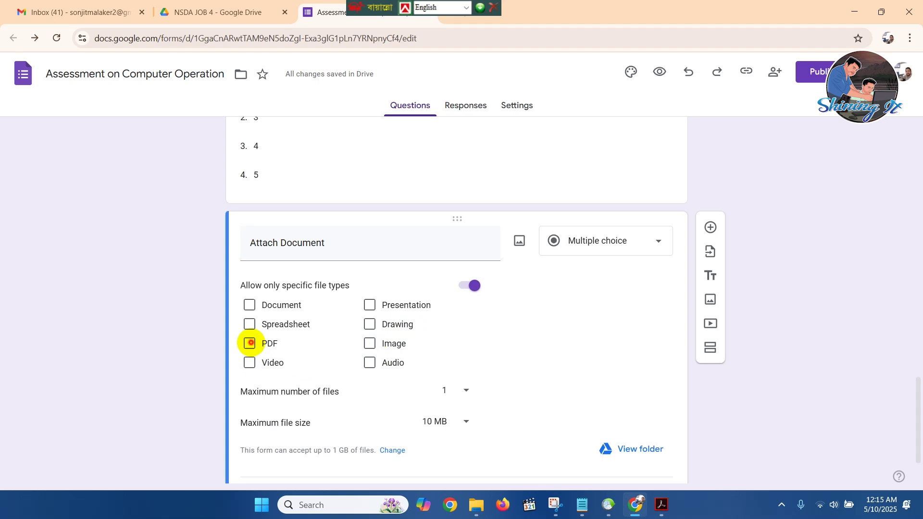
{"action": "left_click", "coordinate": [370, 343]}
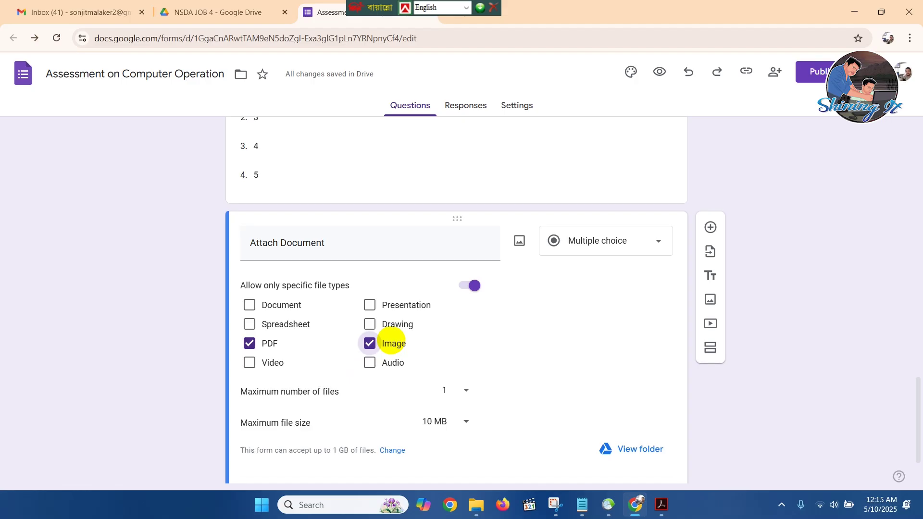
{"action": "left_click", "coordinate": [249, 304]}
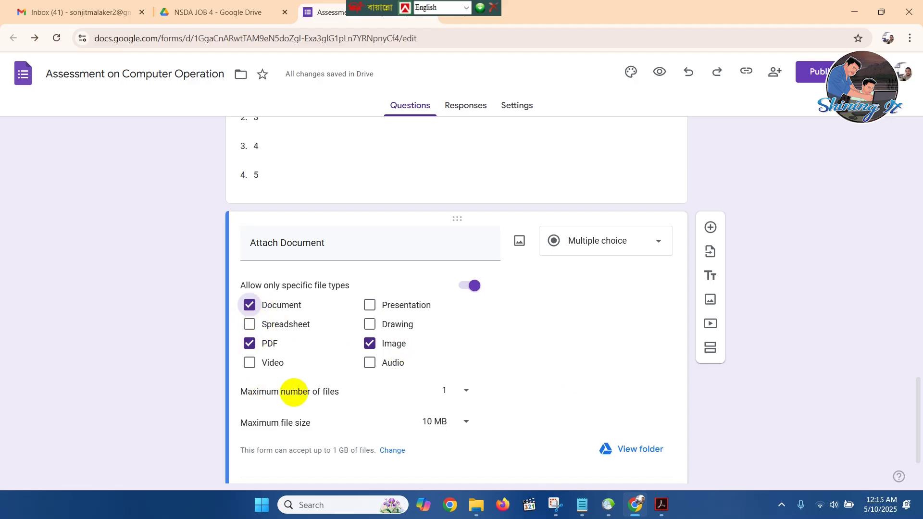
Set the maximum number of files to 5 and make the question required.
{"action": "left_click", "coordinate": [464, 390]}
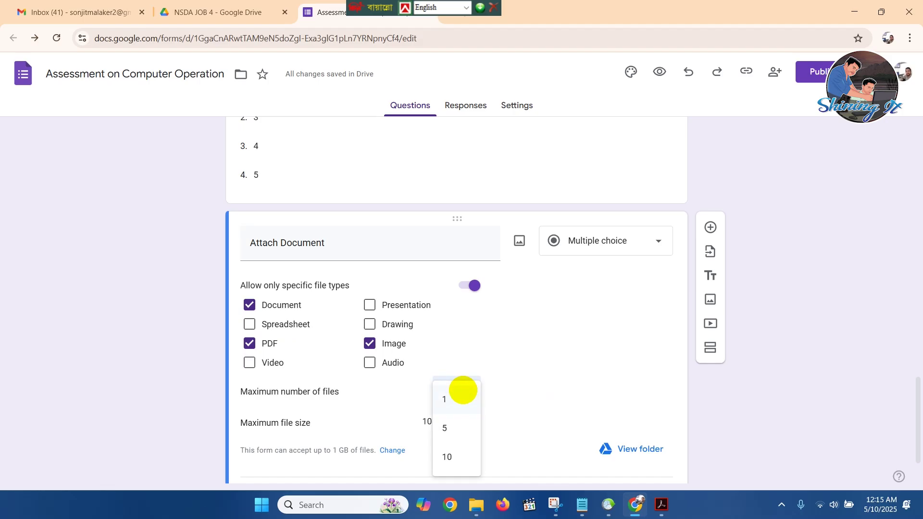
{"action": "left_click", "coordinate": [449, 432]}
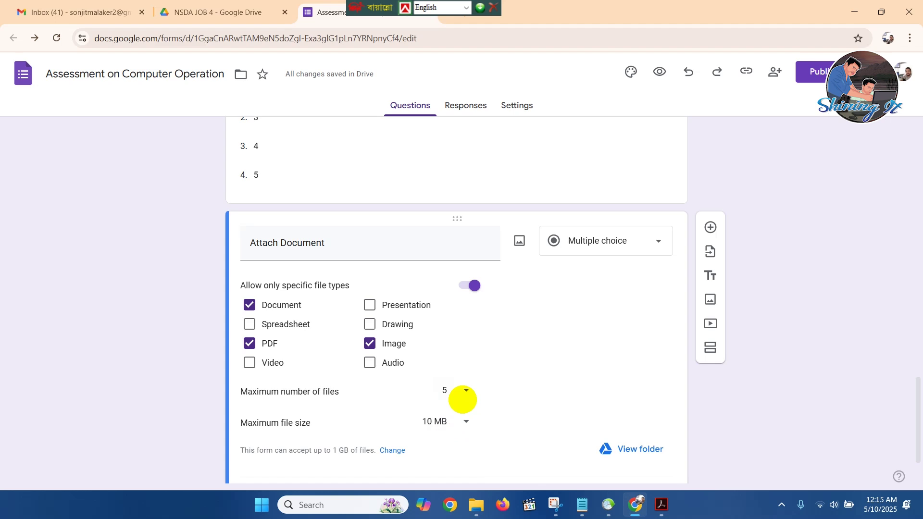
{"action": "left_click", "coordinate": [467, 390]}
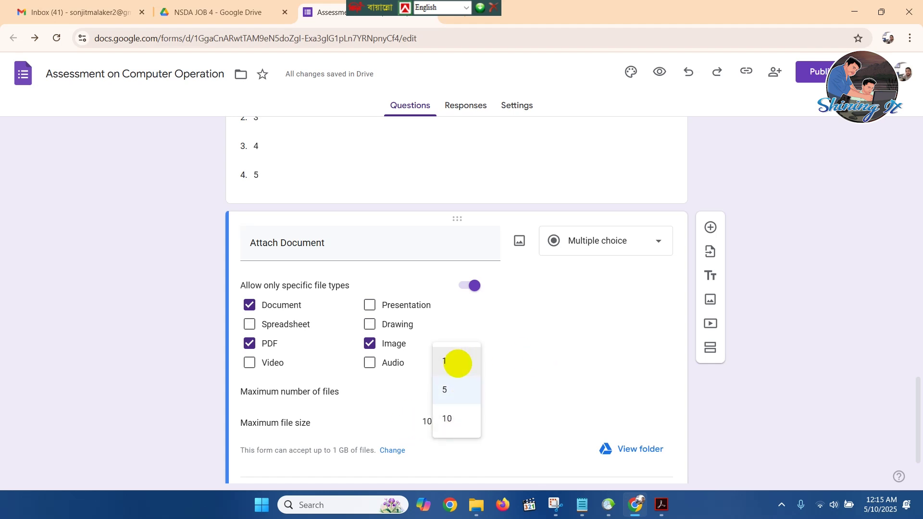
{"action": "left_click", "coordinate": [592, 366]}
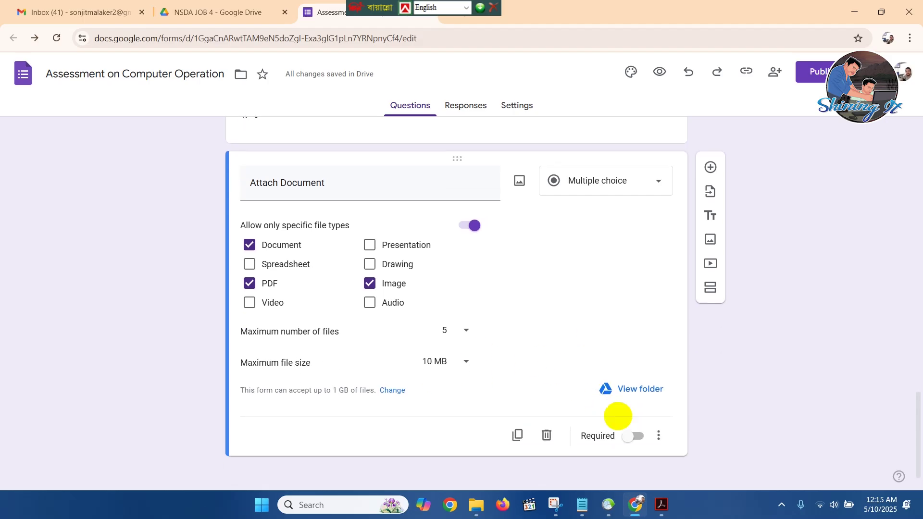
{"action": "left_click", "coordinate": [637, 436]}
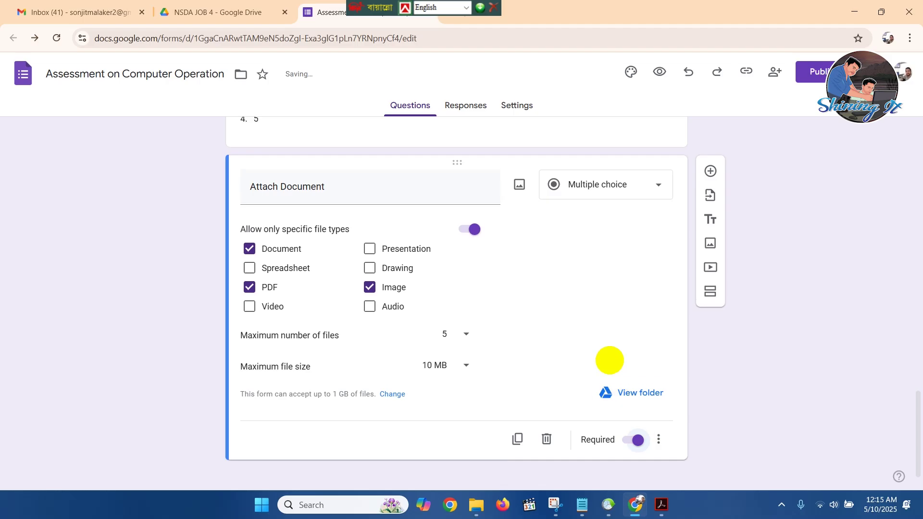
{"action": "scroll", "coordinate": [609, 361], "scroll_direction": "up", "scroll_amount": 1}
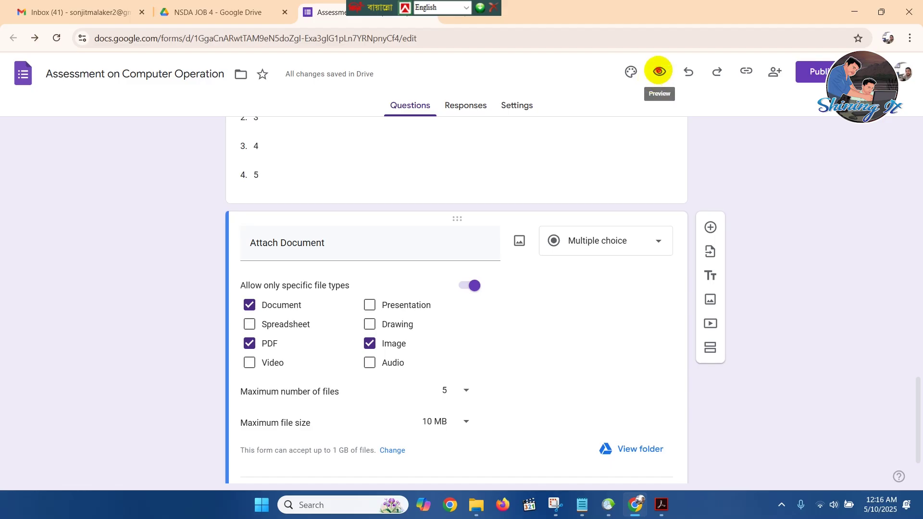
Preview the form as a respondent and enter a test name in the Name answer.
{"action": "left_click", "coordinate": [658, 70]}
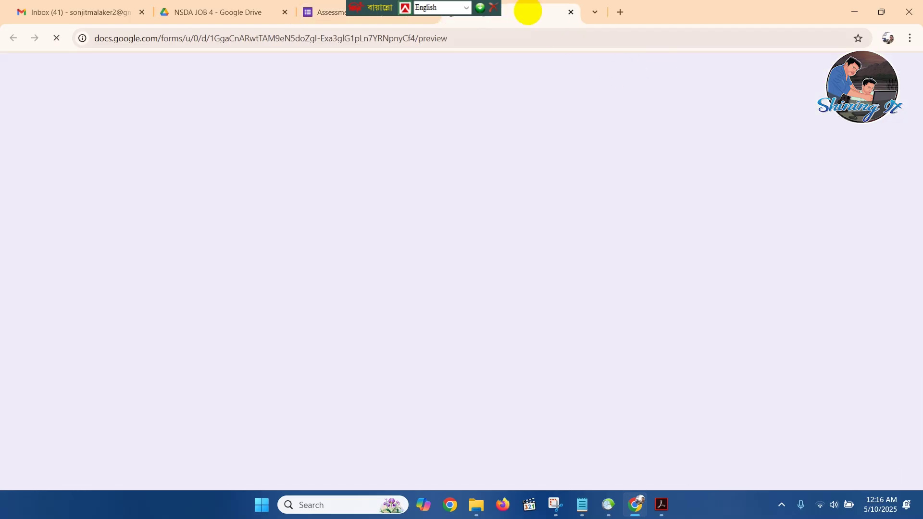
{"action": "scroll", "coordinate": [471, 210], "scroll_direction": "down", "scroll_amount": 5}
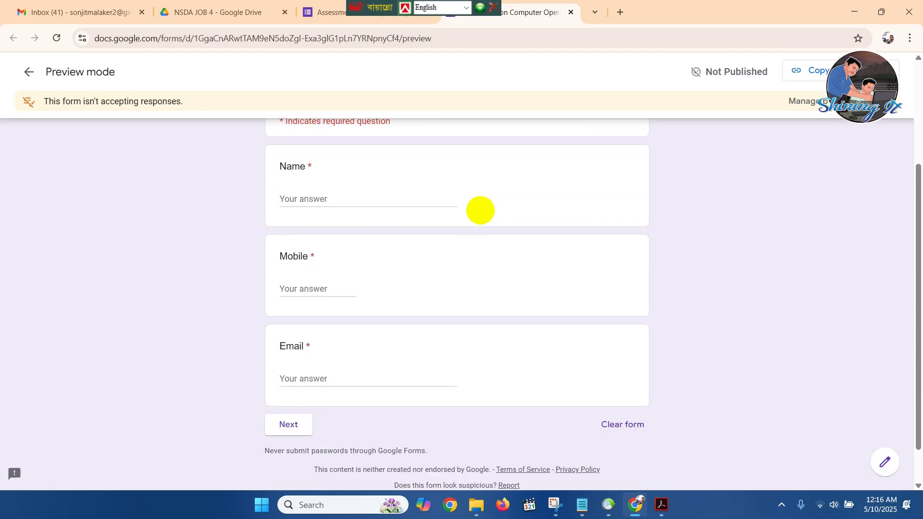
{"action": "scroll", "coordinate": [480, 209], "scroll_direction": "up", "scroll_amount": 4}
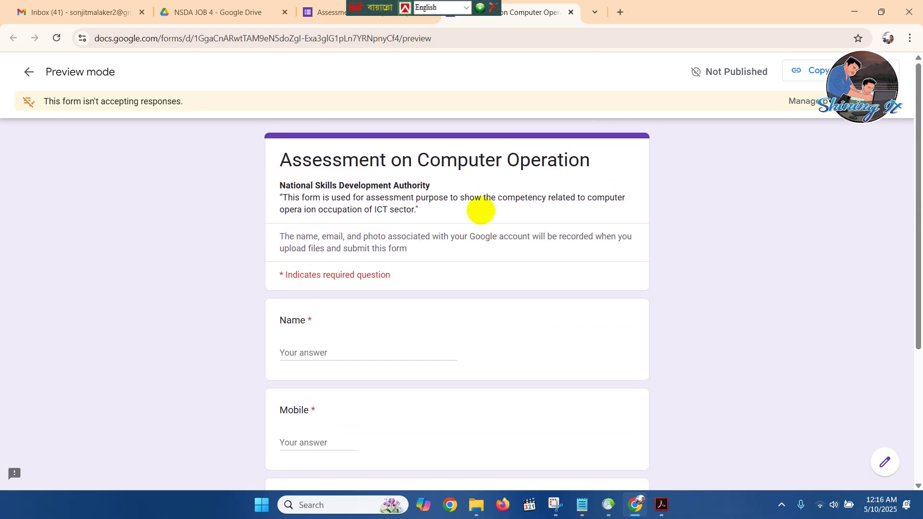
{"action": "scroll", "coordinate": [393, 213], "scroll_direction": "down", "scroll_amount": 2}
{"action": "left_click", "coordinate": [368, 235]}
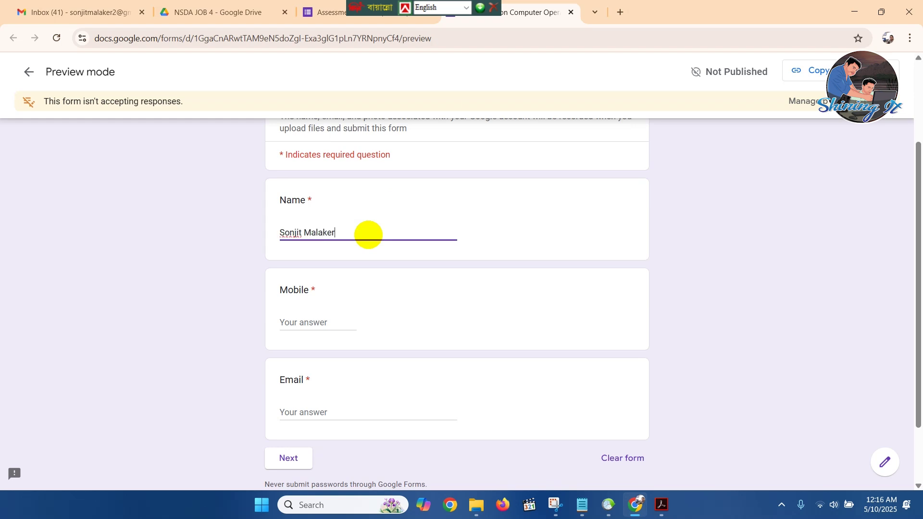
Enter a mobile number in the Mobile answer, replacing the rejected first attempt.
{"action": "key", "text": "Tab"}
{"action": "type", "text": "01"}
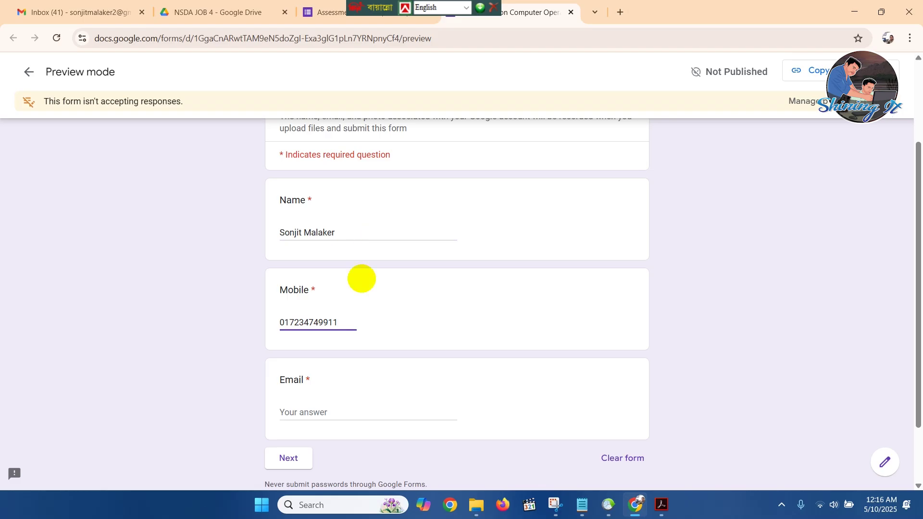
{"action": "left_click", "coordinate": [369, 368]}
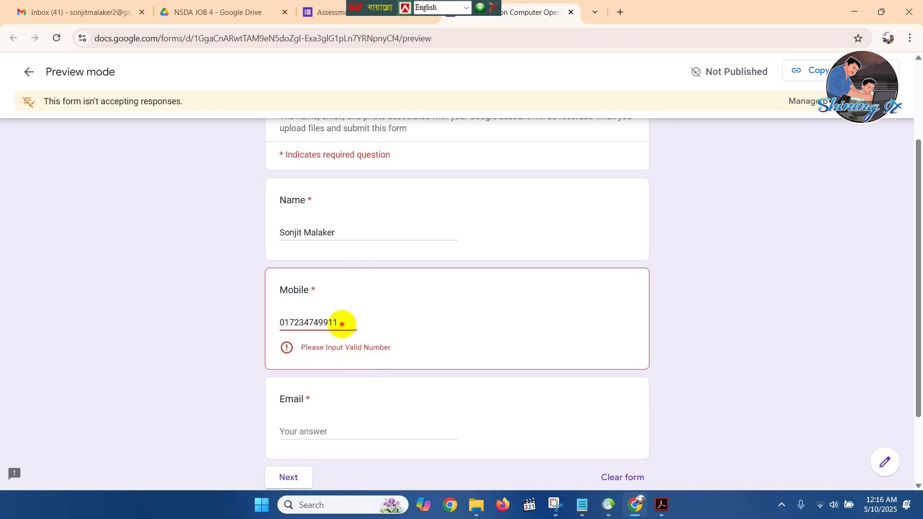
{"action": "left_click_drag", "start_coordinate": [342, 324], "coordinate": [245, 317]}
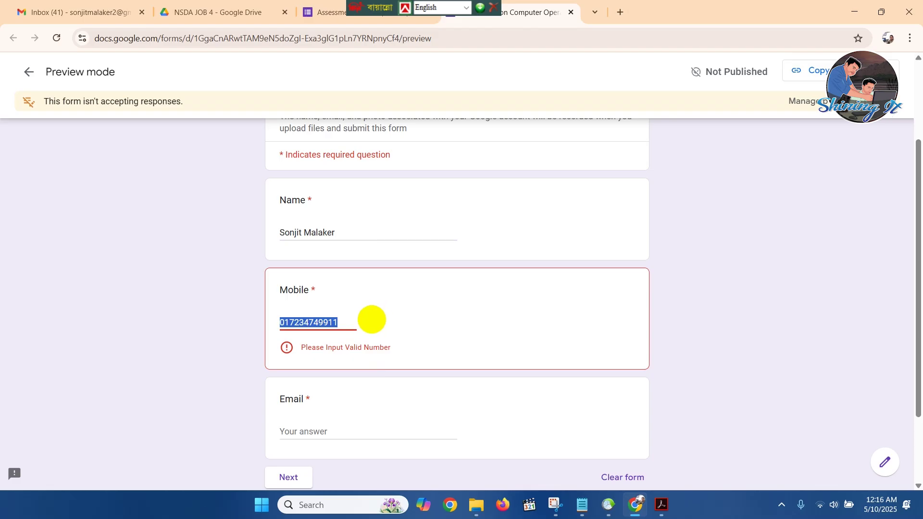
{"action": "left_click", "coordinate": [346, 326]}
{"action": "left_click_drag", "start_coordinate": [346, 326], "coordinate": [197, 325]}
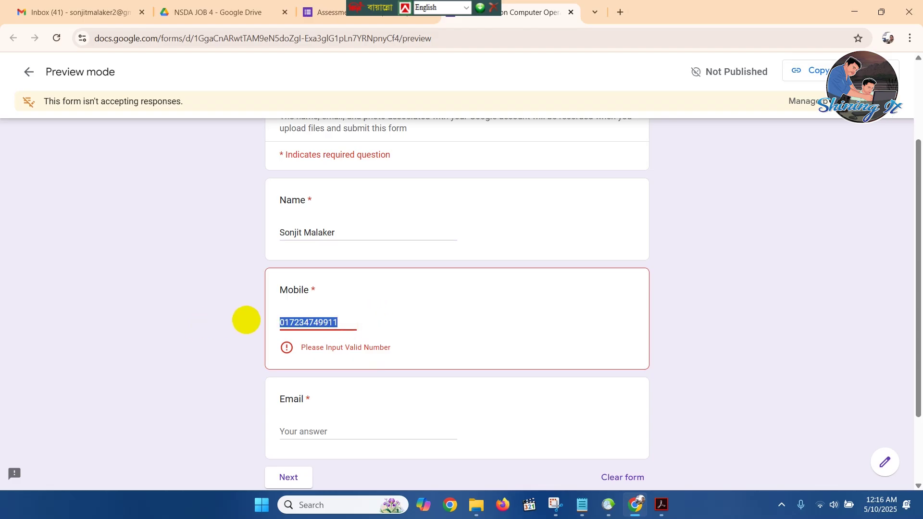
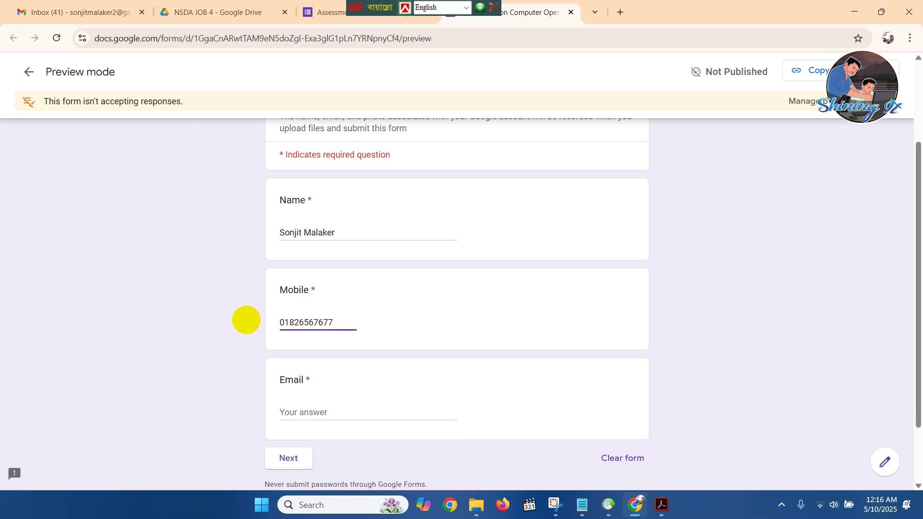
Correct the mobile number's digits until its validation error clears.
{"action": "left_click", "coordinate": [351, 412]}
{"action": "left_click", "coordinate": [351, 323]}
{"action": "key", "text": "BackSpace"}
{"action": "left_click", "coordinate": [294, 322]}
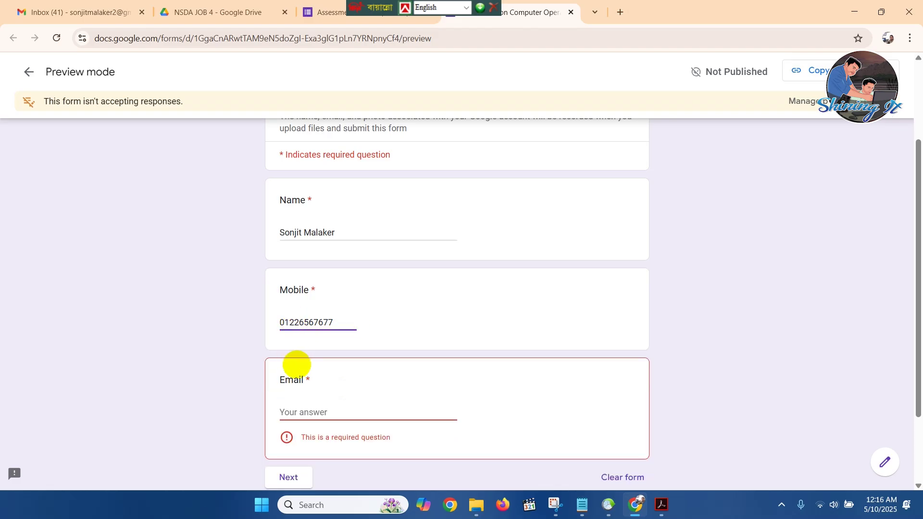
{"action": "left_click", "coordinate": [388, 371]}
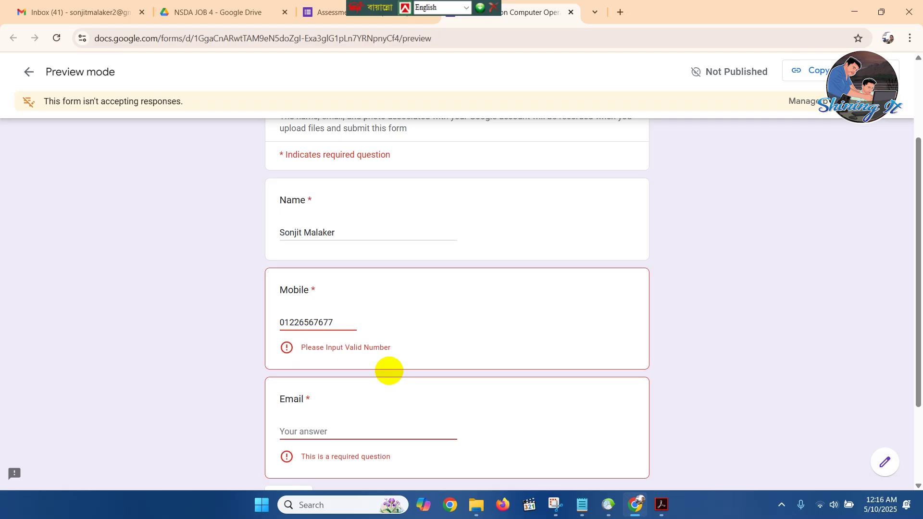
{"action": "left_click", "coordinate": [292, 325]}
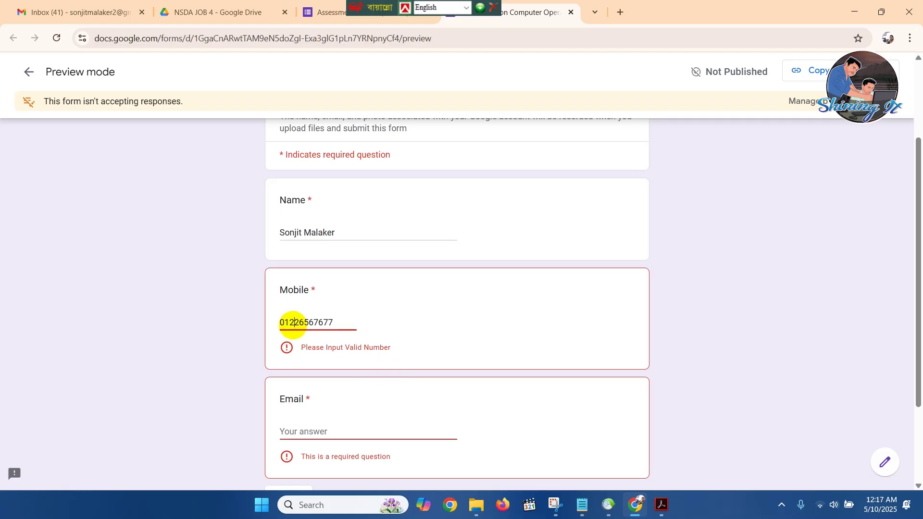
{"action": "type", "text": "7"}
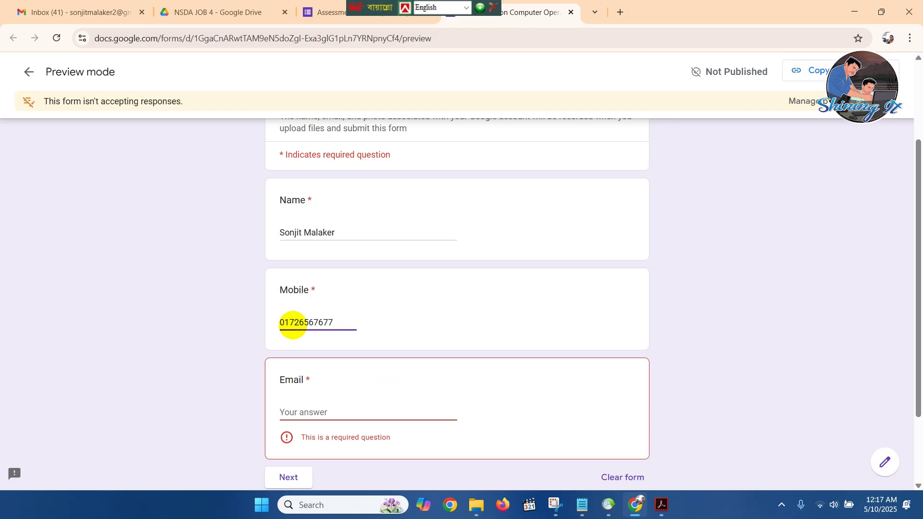
{"action": "key", "text": "BackSpace"}
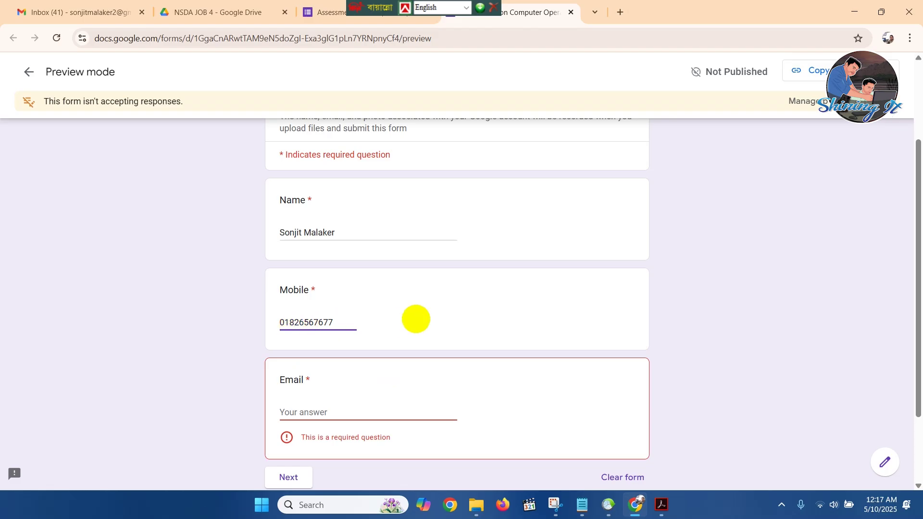
{"action": "scroll", "coordinate": [415, 320], "scroll_direction": "down", "scroll_amount": 1}
Fill in the respondent's e-mail address in the Email answer.
{"action": "left_click", "coordinate": [344, 354]}
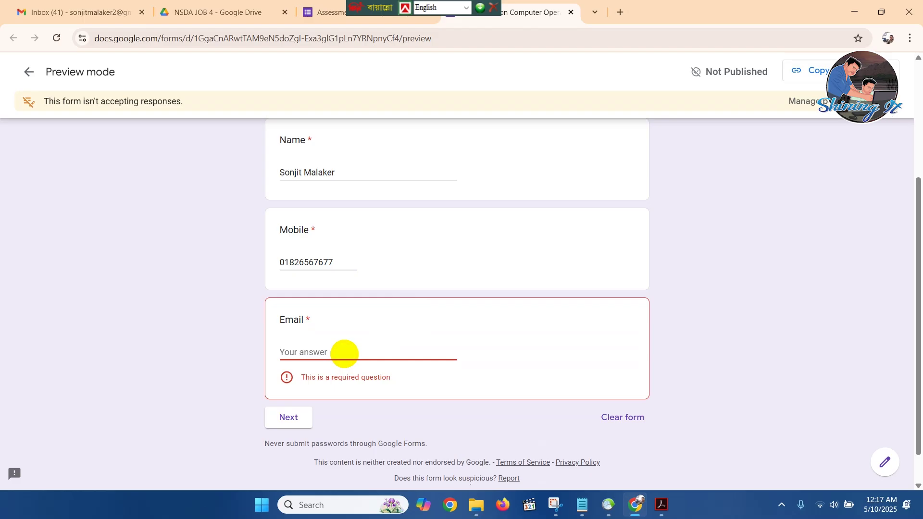
{"action": "type", "text": "s"}
{"action": "key", "text": "BackSpace"}
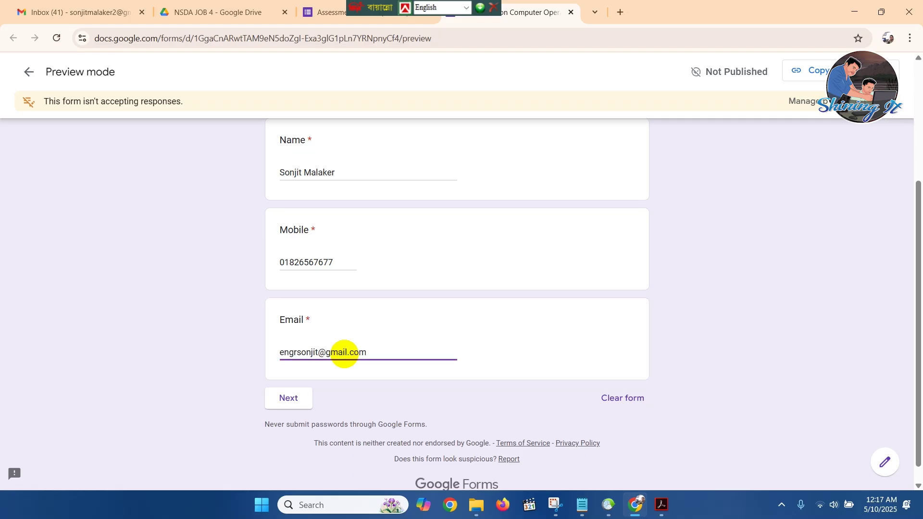
On the 2nd Section page, choose 12, tick Computer Opearation, set Level 3, and add a file.
{"action": "left_click", "coordinate": [307, 396]}
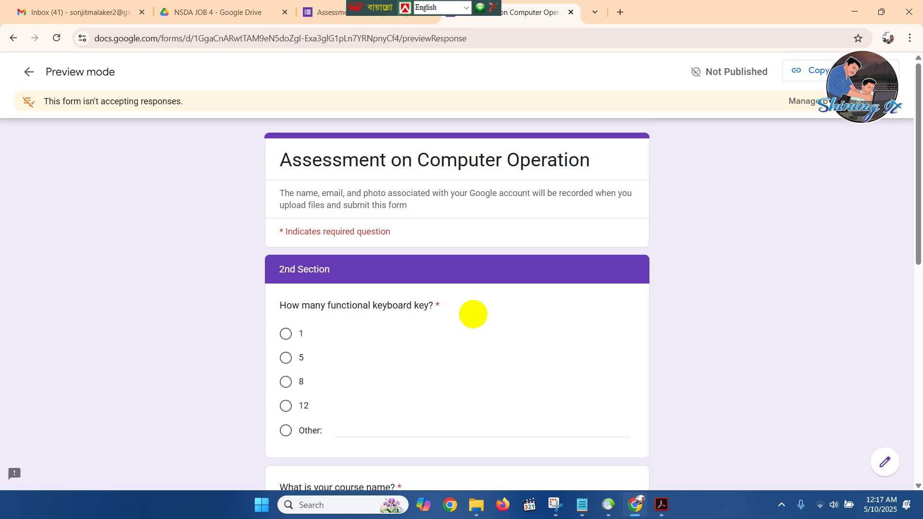
{"action": "scroll", "coordinate": [577, 190], "scroll_direction": "down", "scroll_amount": 1}
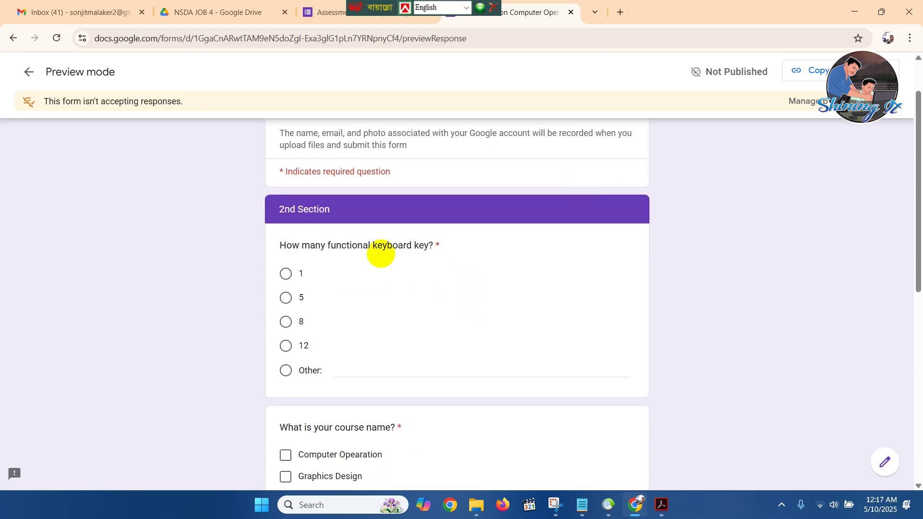
{"action": "left_click", "coordinate": [285, 346]}
{"action": "scroll", "coordinate": [423, 279], "scroll_direction": "down", "scroll_amount": 2}
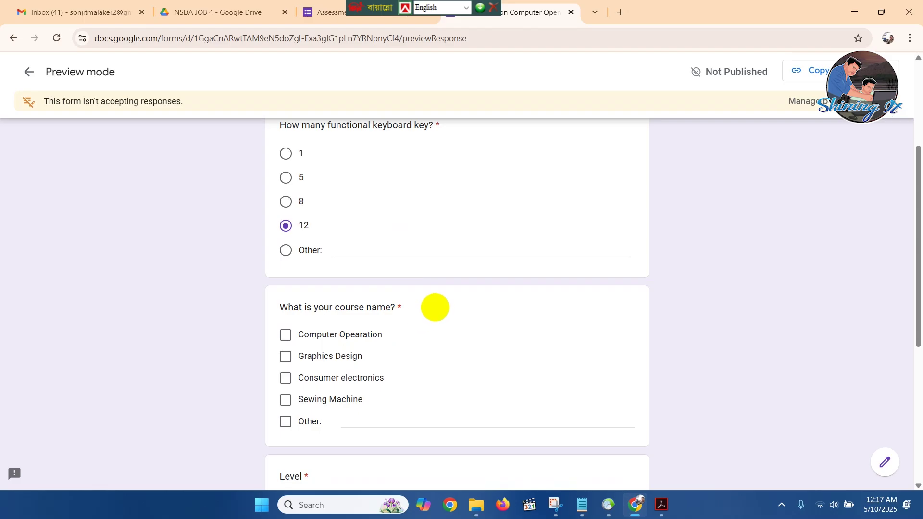
{"action": "left_click", "coordinate": [285, 334]}
{"action": "scroll", "coordinate": [423, 296], "scroll_direction": "down", "scroll_amount": 2}
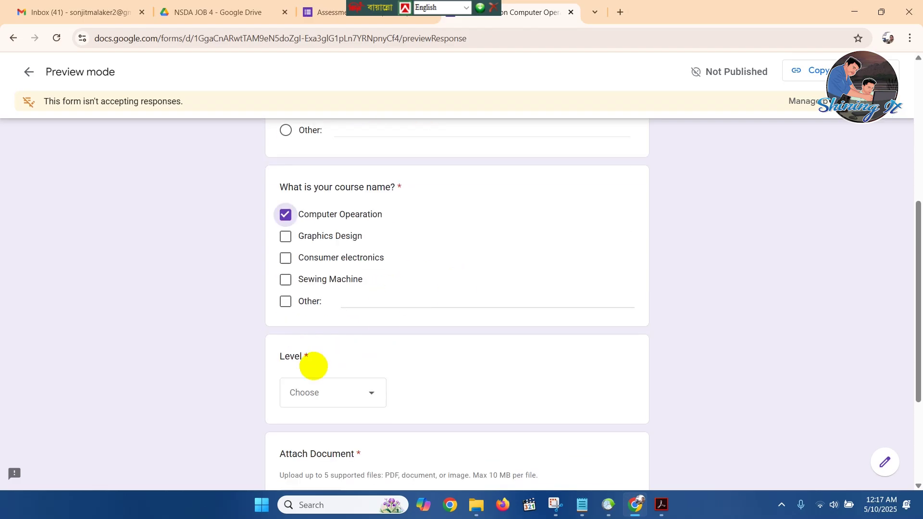
{"action": "left_click", "coordinate": [367, 393]}
{"action": "left_click", "coordinate": [325, 401]}
{"action": "scroll", "coordinate": [418, 289], "scroll_direction": "down", "scroll_amount": 2}
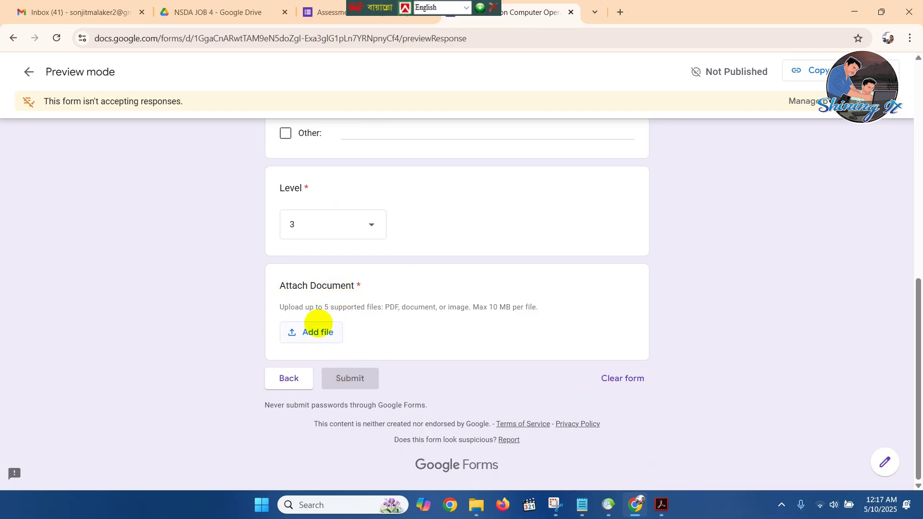
{"action": "left_click", "coordinate": [316, 329]}
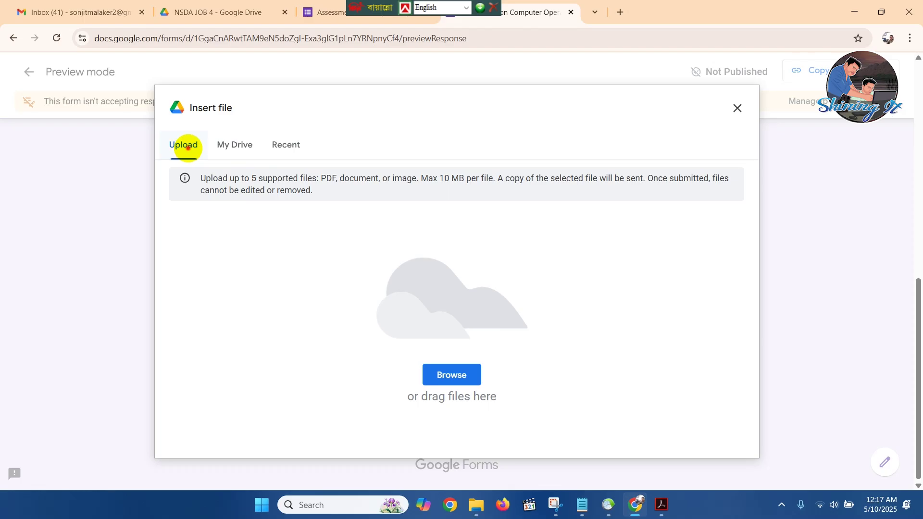
Upload Monthly Budget Tracker.pdf from the Desktop as the Attach Document answer.
{"action": "left_click", "coordinate": [466, 374]}
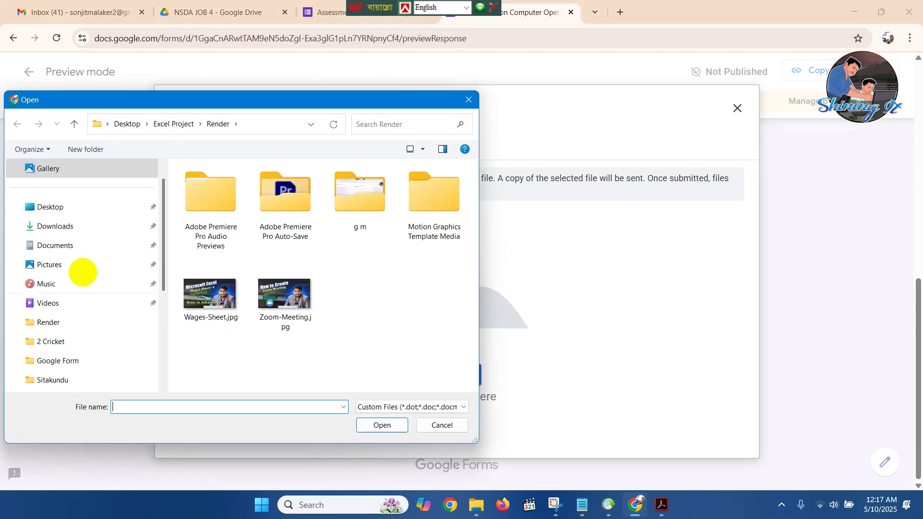
{"action": "left_click", "coordinate": [56, 207]}
{"action": "scroll", "coordinate": [422, 284], "scroll_direction": "down", "scroll_amount": 2}
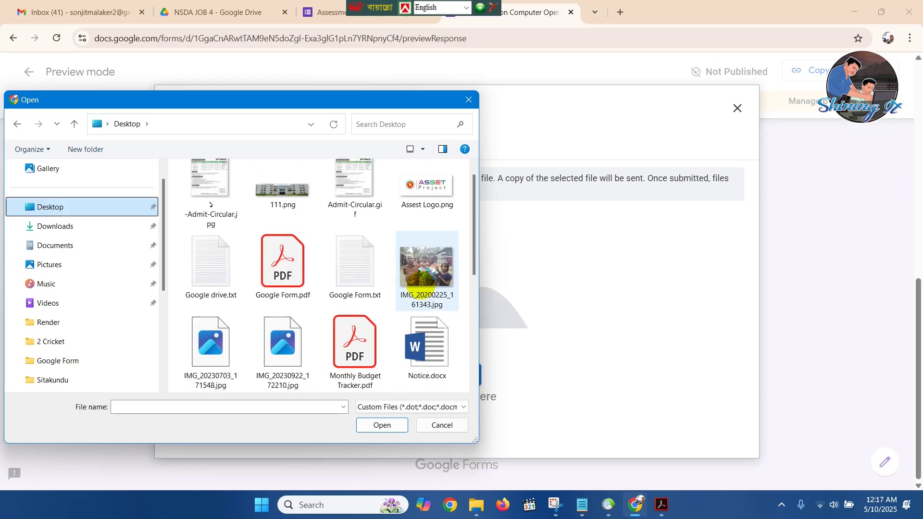
{"action": "scroll", "coordinate": [423, 286], "scroll_direction": "down", "scroll_amount": 3}
{"action": "scroll", "coordinate": [425, 288], "scroll_direction": "up", "scroll_amount": 2}
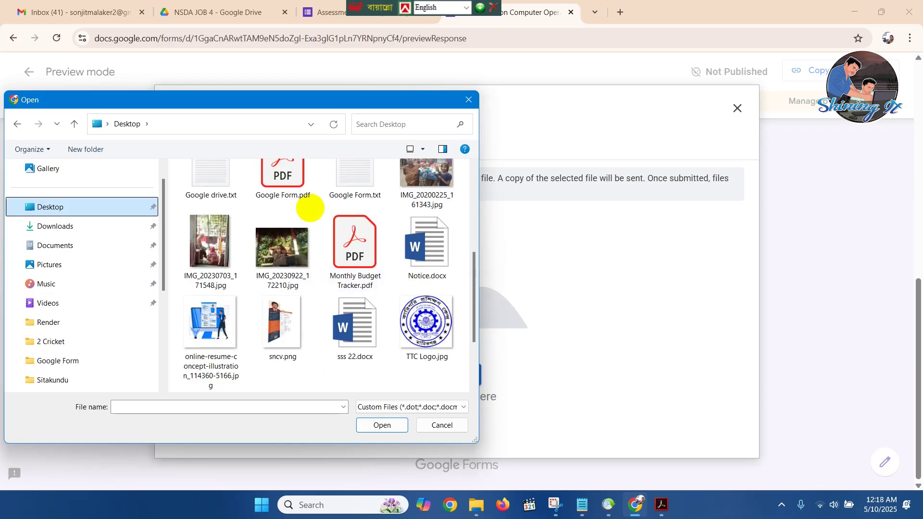
{"action": "left_click", "coordinate": [354, 256]}
{"action": "left_click", "coordinate": [389, 425]}
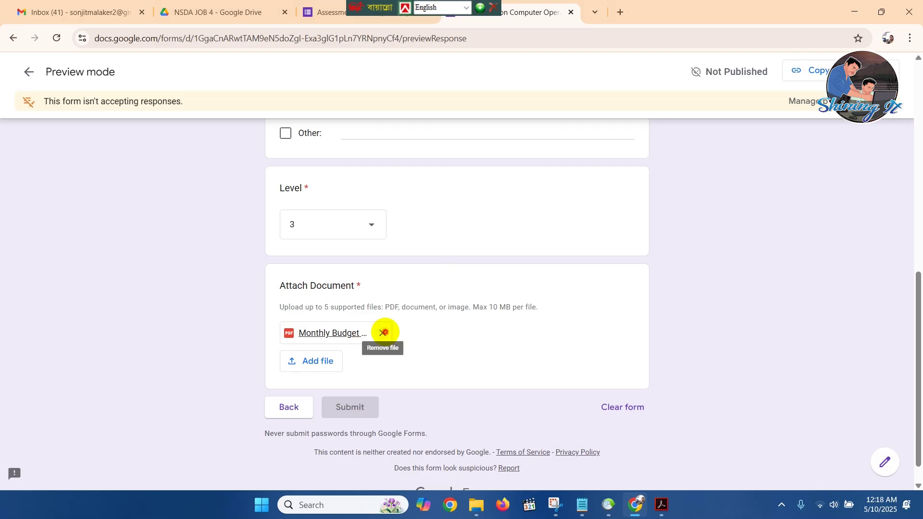
Remove the attachment and upload Monthly Budget Tracker.pdf again.
{"action": "left_click", "coordinate": [382, 333]}
{"action": "left_click", "coordinate": [332, 346]}
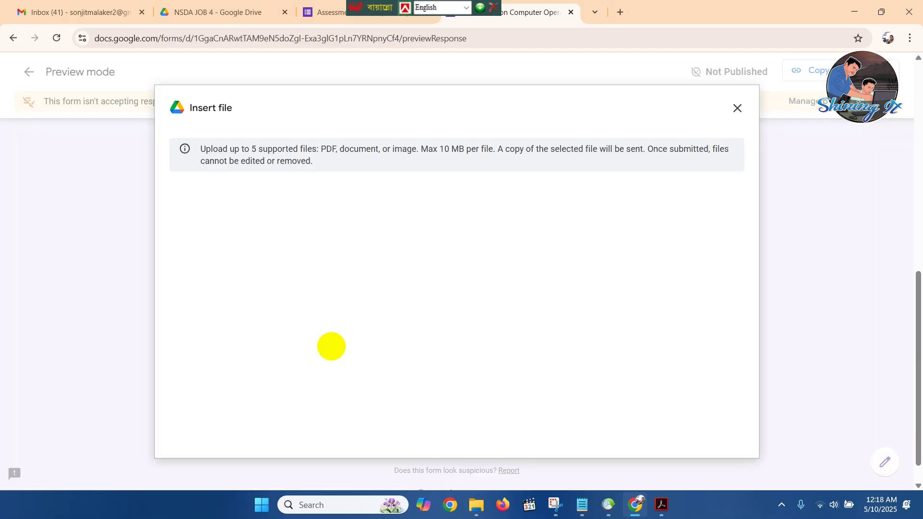
{"action": "left_click", "coordinate": [434, 382]}
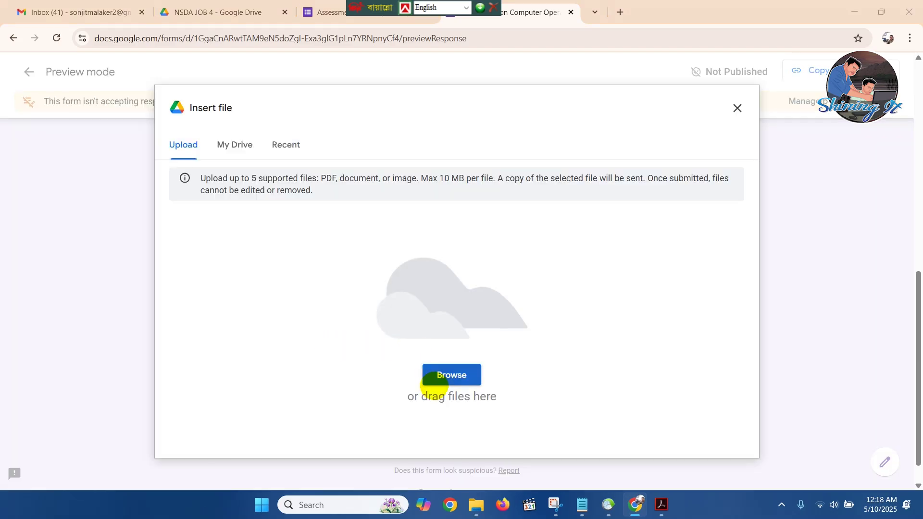
{"action": "scroll", "coordinate": [436, 301], "scroll_direction": "down", "scroll_amount": 5}
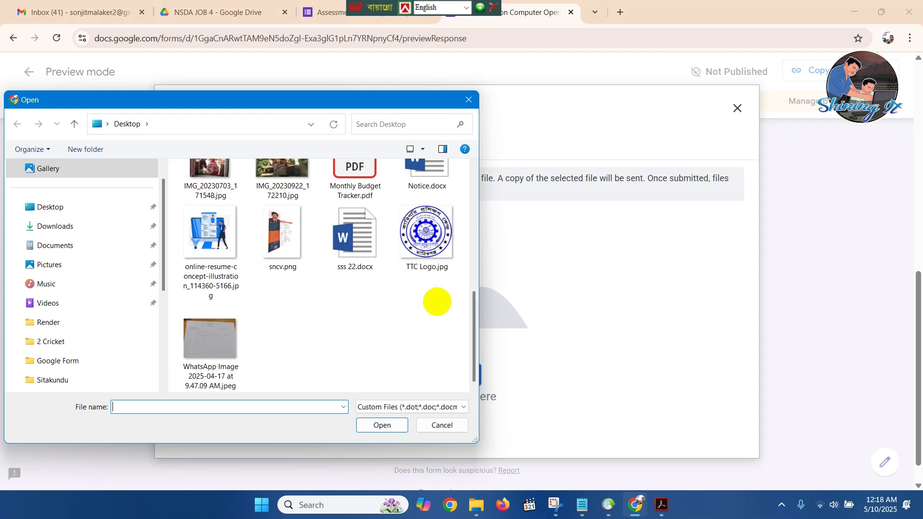
{"action": "scroll", "coordinate": [437, 303], "scroll_direction": "up", "scroll_amount": 3}
{"action": "left_click", "coordinate": [288, 291]}
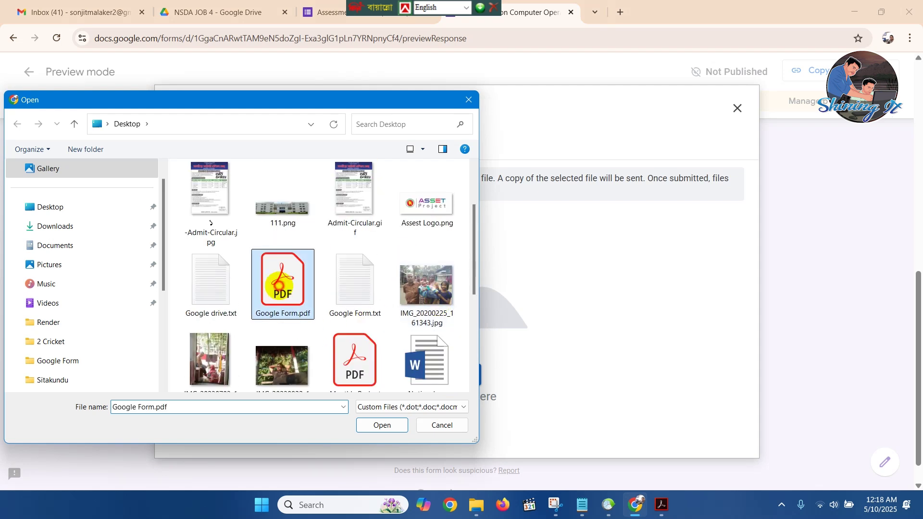
{"action": "scroll", "coordinate": [433, 221], "scroll_direction": "up", "scroll_amount": 2}
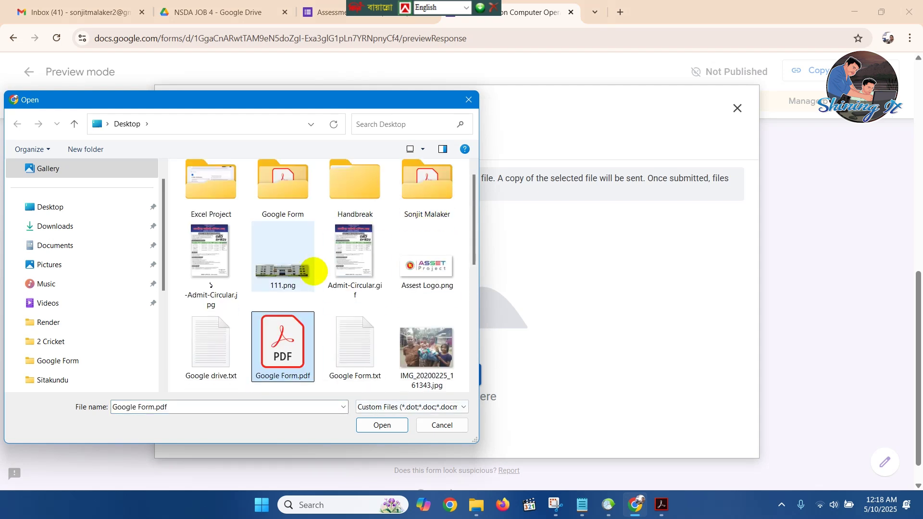
{"action": "scroll", "coordinate": [315, 269], "scroll_direction": "down", "scroll_amount": 3}
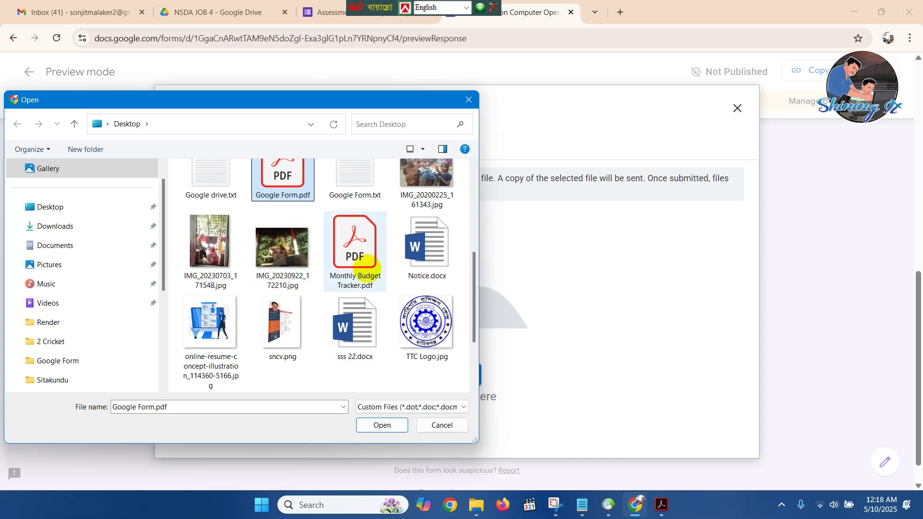
{"action": "left_click", "coordinate": [356, 255]}
{"action": "left_click", "coordinate": [380, 425]}
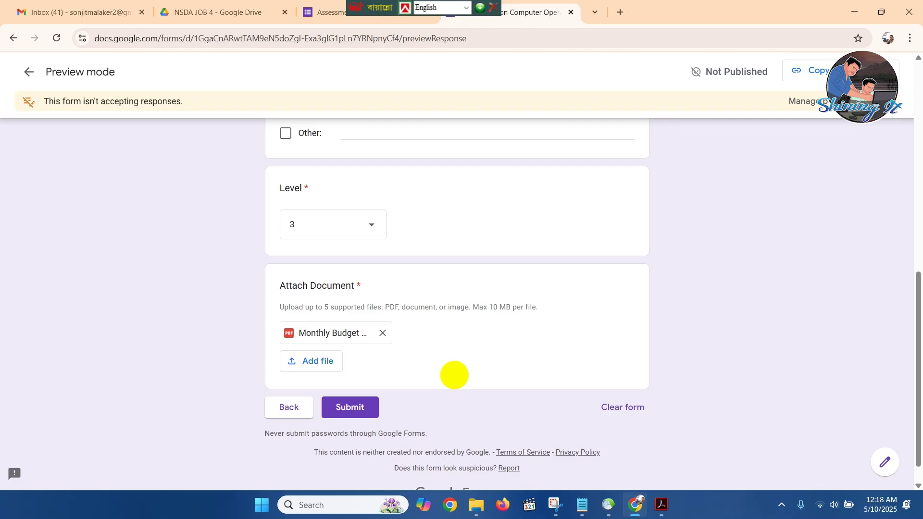
{"action": "scroll", "coordinate": [476, 363], "scroll_direction": "up", "scroll_amount": 8}
{"action": "scroll", "coordinate": [478, 360], "scroll_direction": "up", "scroll_amount": 3}
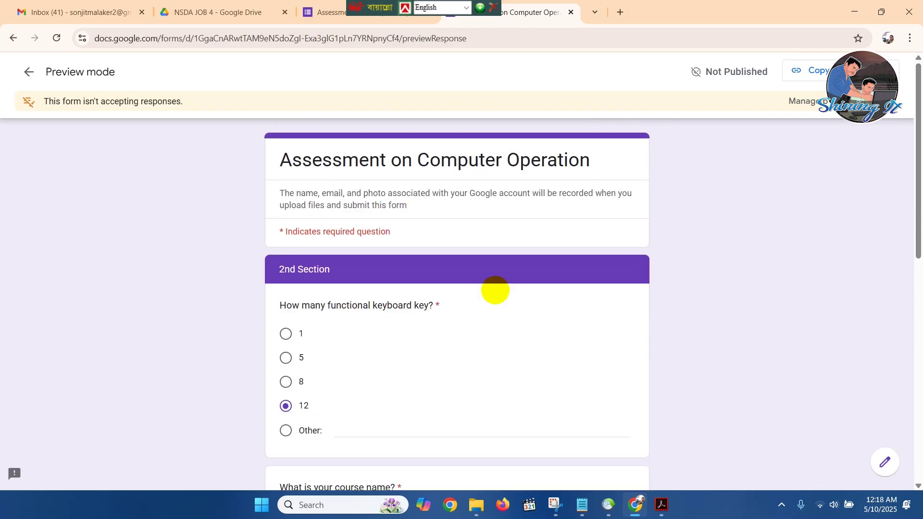
Close the preview and publish the form so anyone with the link can respond.
{"action": "left_click", "coordinate": [571, 12]}
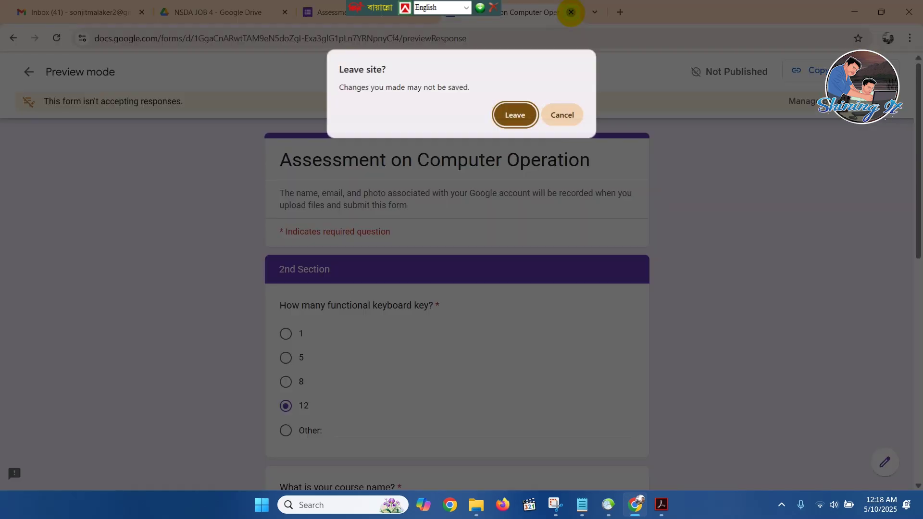
{"action": "left_click", "coordinate": [511, 113]}
{"action": "left_click_drag", "start_coordinate": [359, 6], "coordinate": [600, 8]}
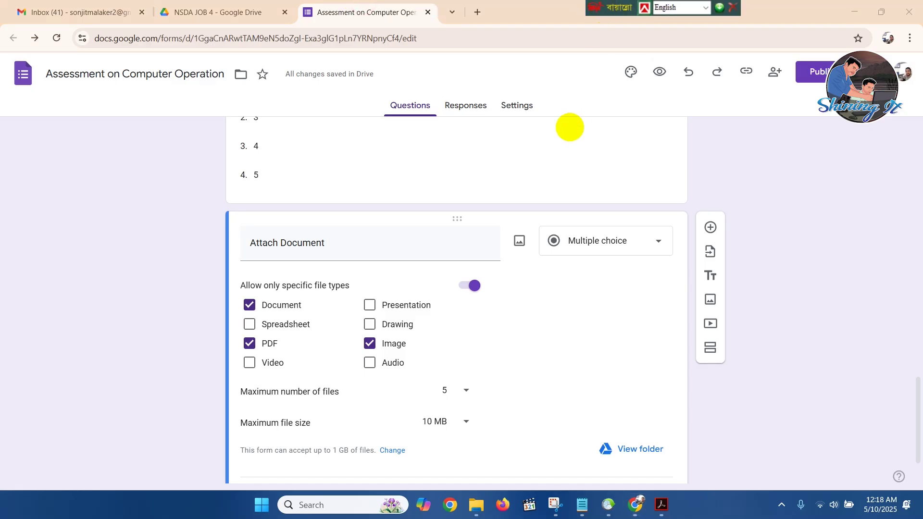
{"action": "scroll", "coordinate": [443, 279], "scroll_direction": "up", "scroll_amount": 10}
{"action": "scroll", "coordinate": [446, 265], "scroll_direction": "up", "scroll_amount": 15}
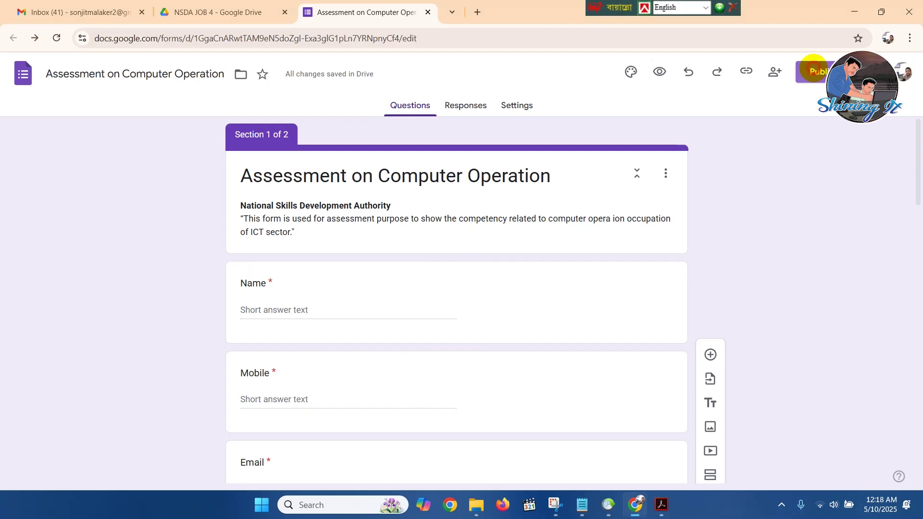
{"action": "left_click", "coordinate": [813, 70]}
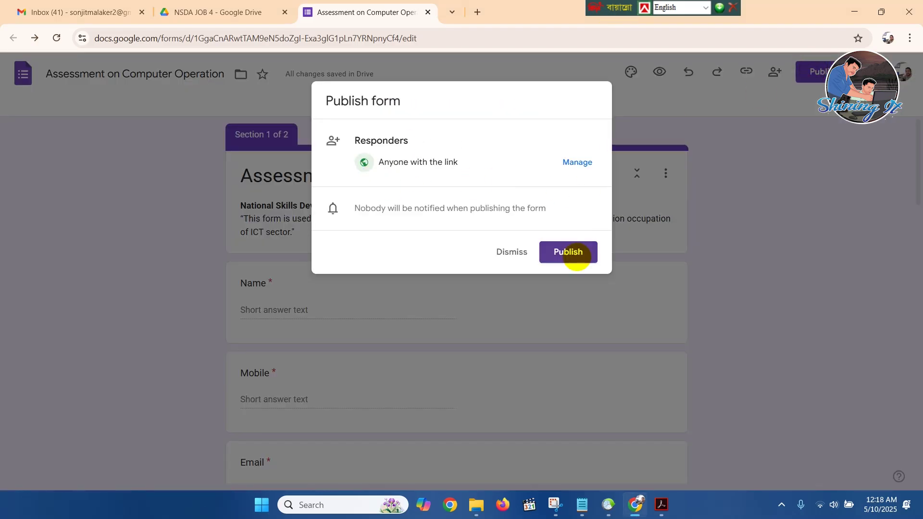
{"action": "left_click", "coordinate": [577, 254]}
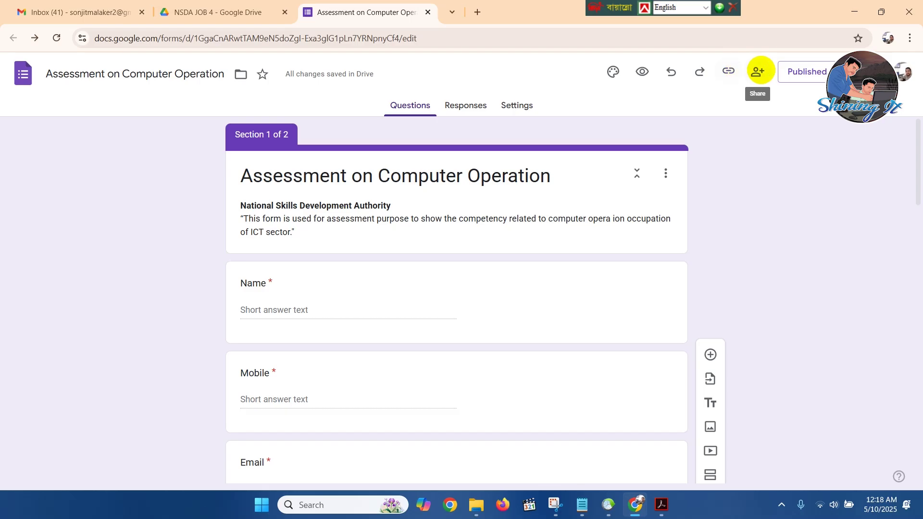
Copy the shortened responder link, then bring up the form's Share settings.
{"action": "left_click", "coordinate": [758, 72]}
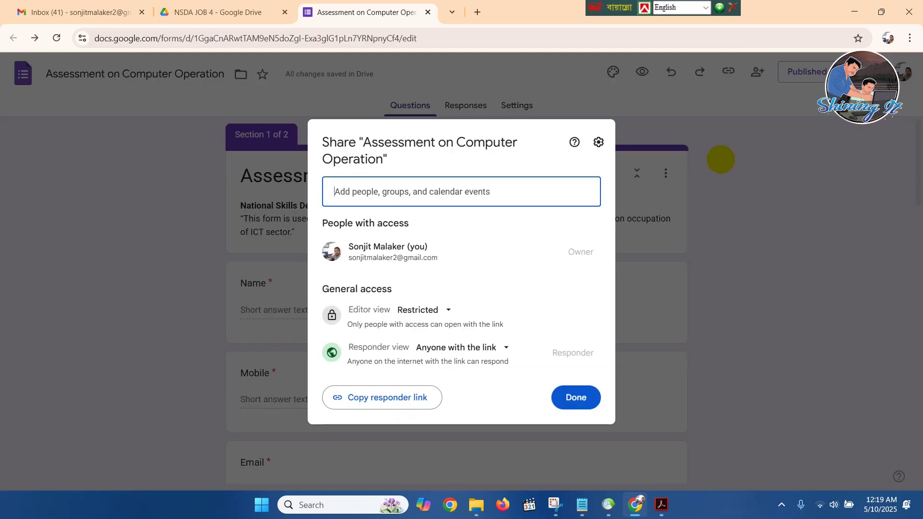
{"action": "left_click", "coordinate": [724, 157]}
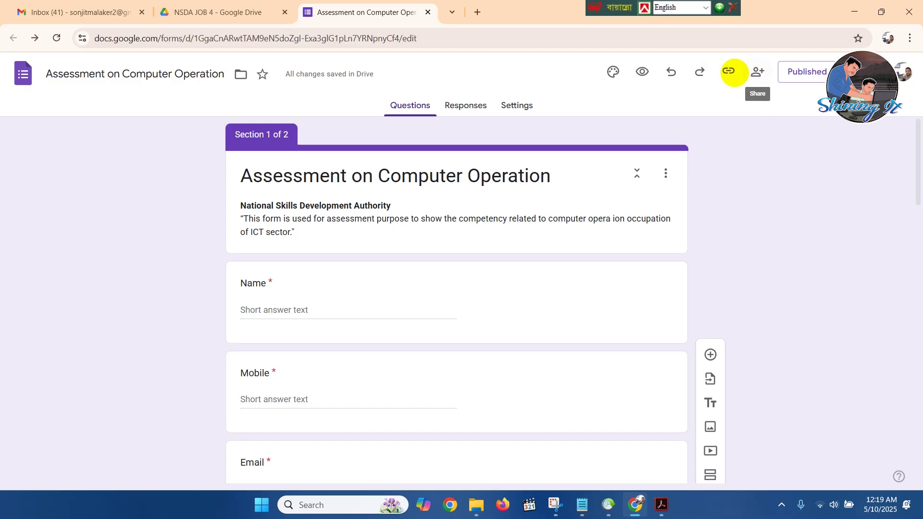
{"action": "left_click", "coordinate": [729, 72]}
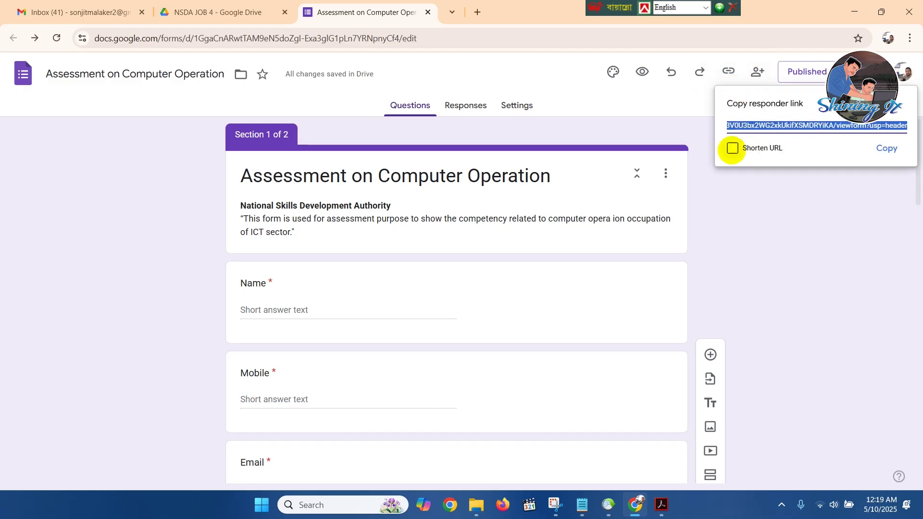
{"action": "left_click", "coordinate": [732, 149]}
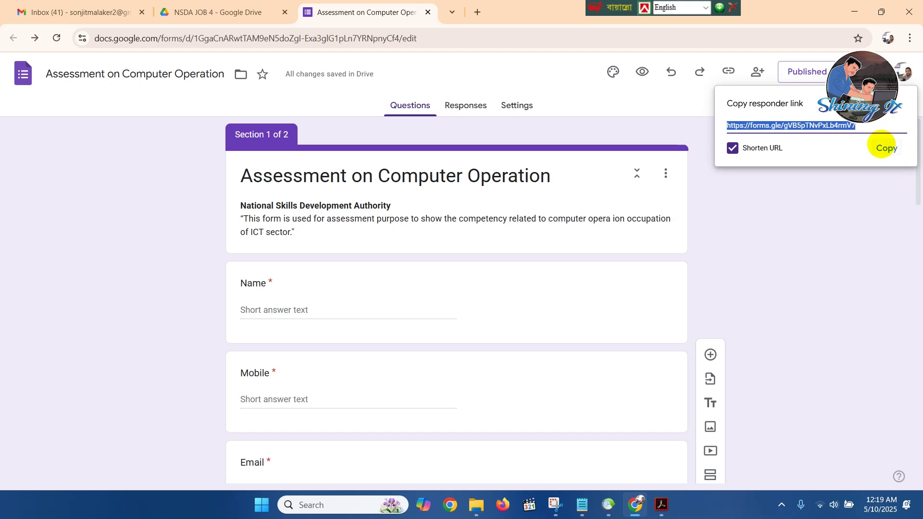
{"action": "left_click", "coordinate": [882, 146]}
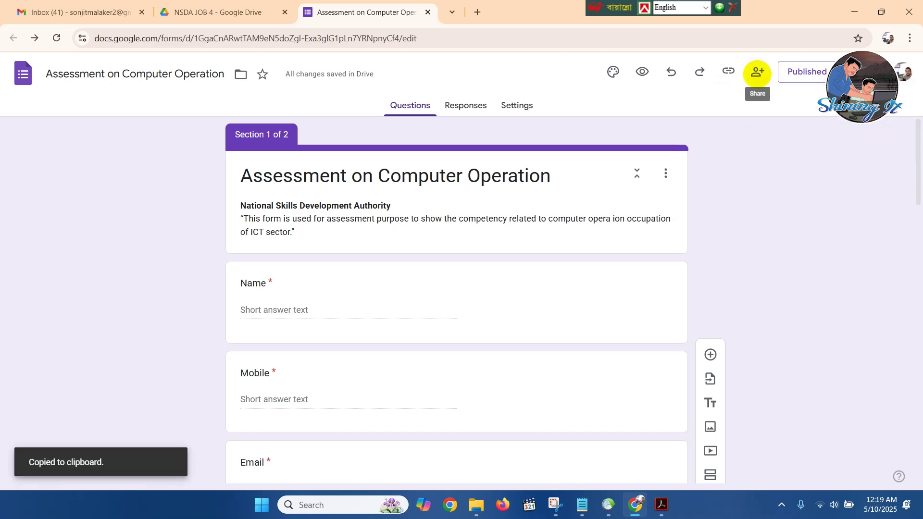
{"action": "left_click", "coordinate": [757, 74]}
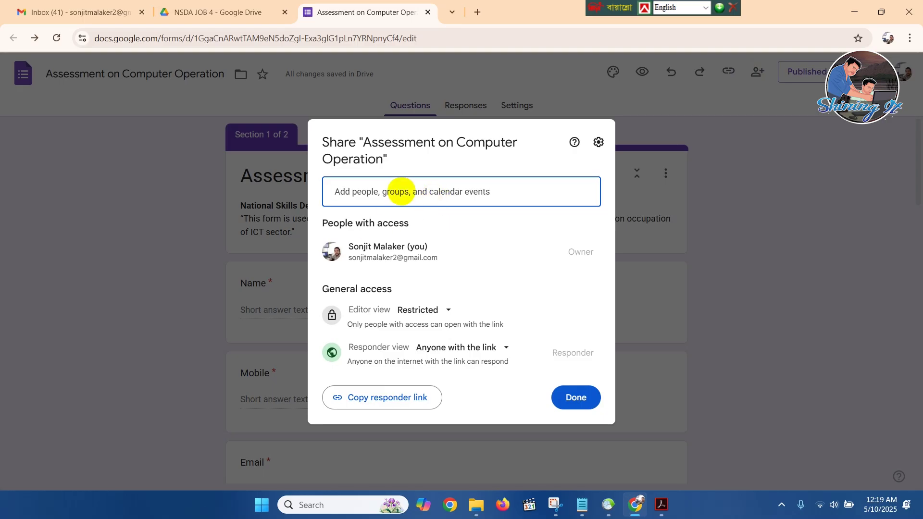
Share the form with a suggested contact as Responder, pasting the short link in the message.
{"action": "left_click", "coordinate": [399, 190]}
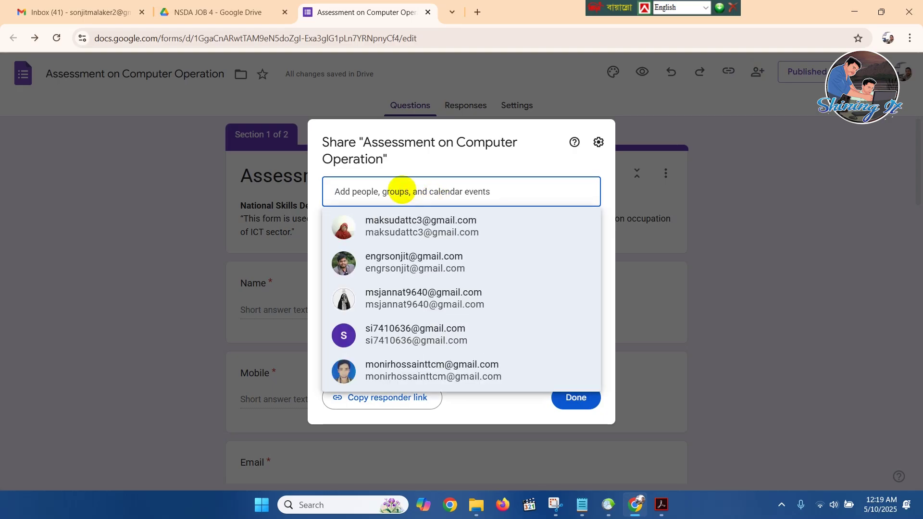
{"action": "left_click", "coordinate": [406, 221]}
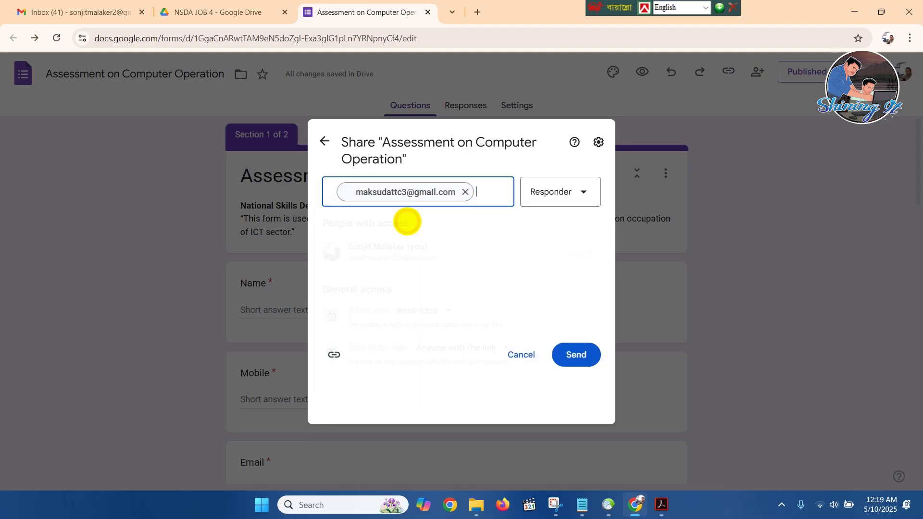
{"action": "left_click", "coordinate": [588, 217]}
{"action": "left_click", "coordinate": [586, 211]}
{"action": "left_click", "coordinate": [400, 294]}
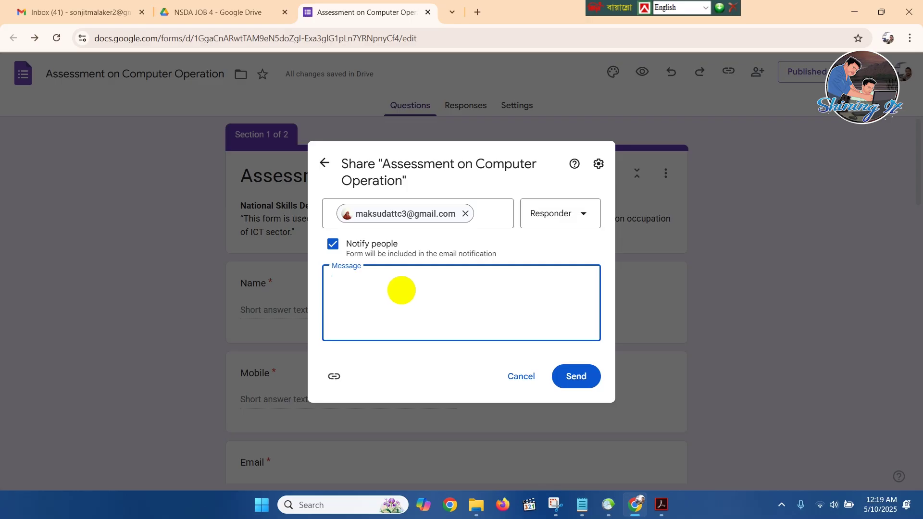
{"action": "key", "text": "ctrl+v"}
{"action": "left_click", "coordinate": [585, 376]}
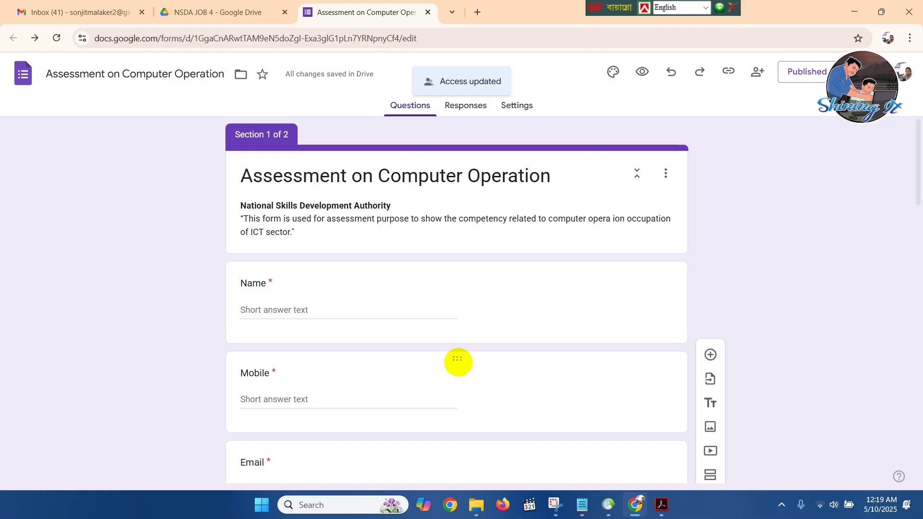
Shorten the form's responder link via the link options.
{"action": "scroll", "coordinate": [295, 233], "scroll_direction": "down", "scroll_amount": 15}
{"action": "scroll", "coordinate": [374, 280], "scroll_direction": "down", "scroll_amount": 10}
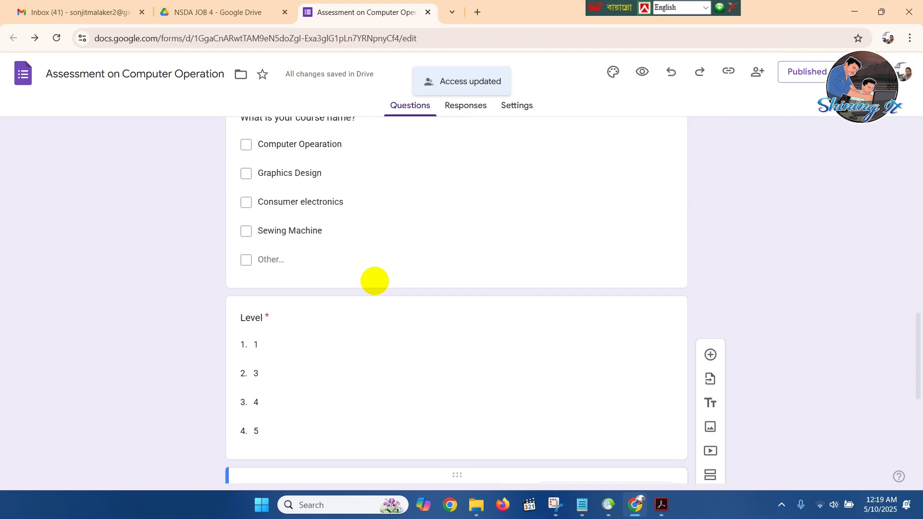
{"action": "scroll", "coordinate": [375, 280], "scroll_direction": "up", "scroll_amount": 11}
{"action": "scroll", "coordinate": [375, 281], "scroll_direction": "up", "scroll_amount": 15}
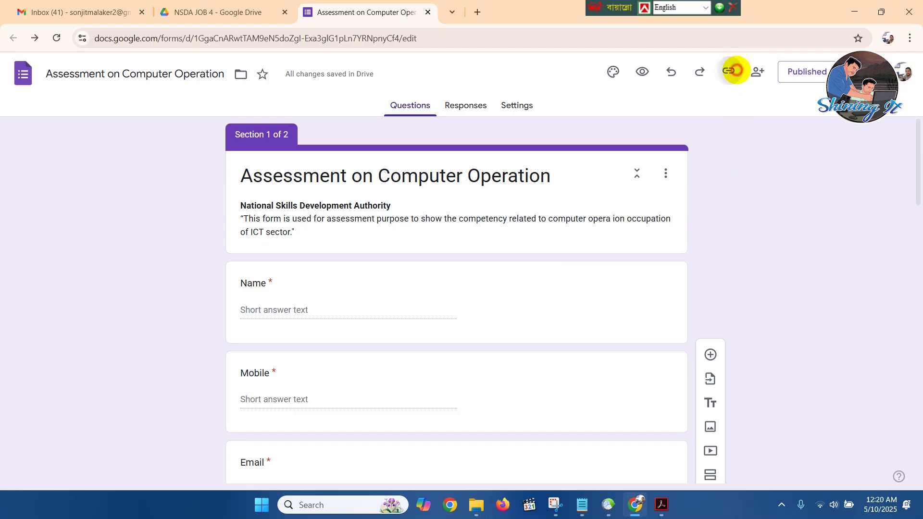
{"action": "left_click", "coordinate": [732, 71]}
{"action": "left_click", "coordinate": [733, 148]}
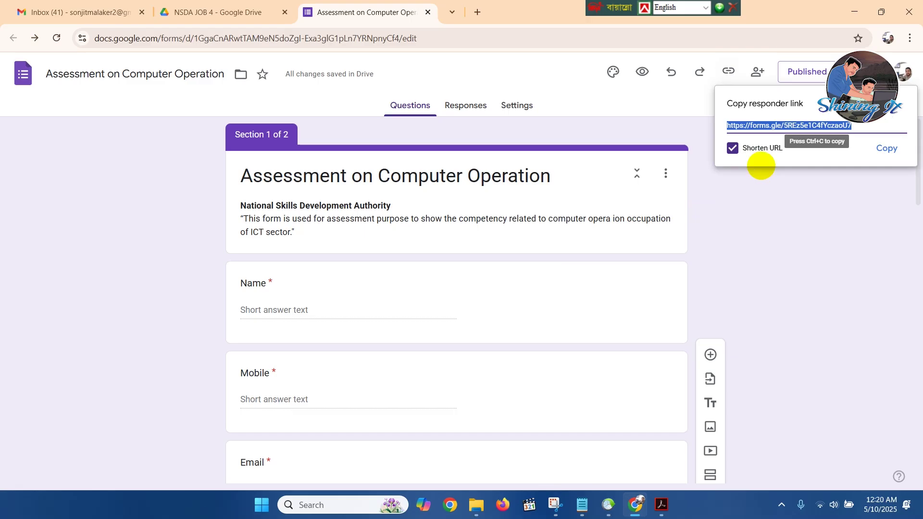
{"action": "left_click", "coordinate": [758, 72]}
Re-display the shortened forms.gle responder link and open a new browser tab.
{"action": "left_click", "coordinate": [758, 73]}
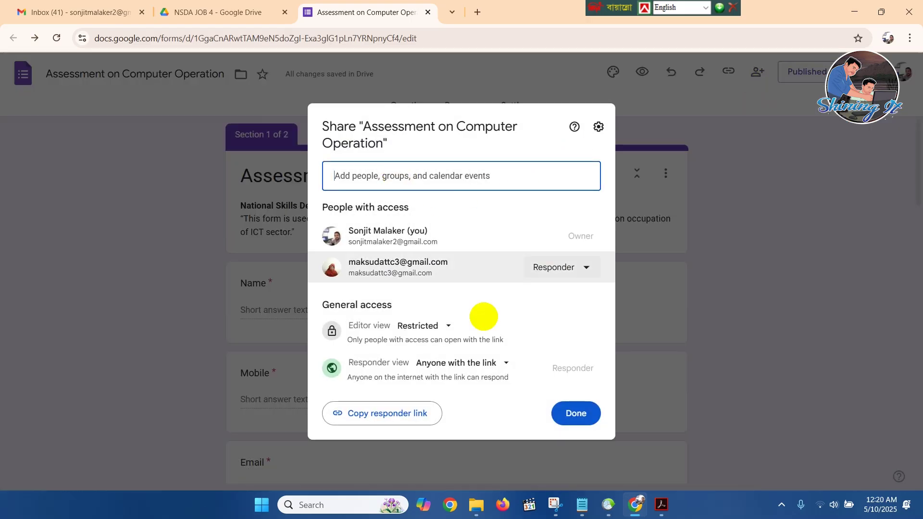
{"action": "left_click", "coordinate": [680, 123]}
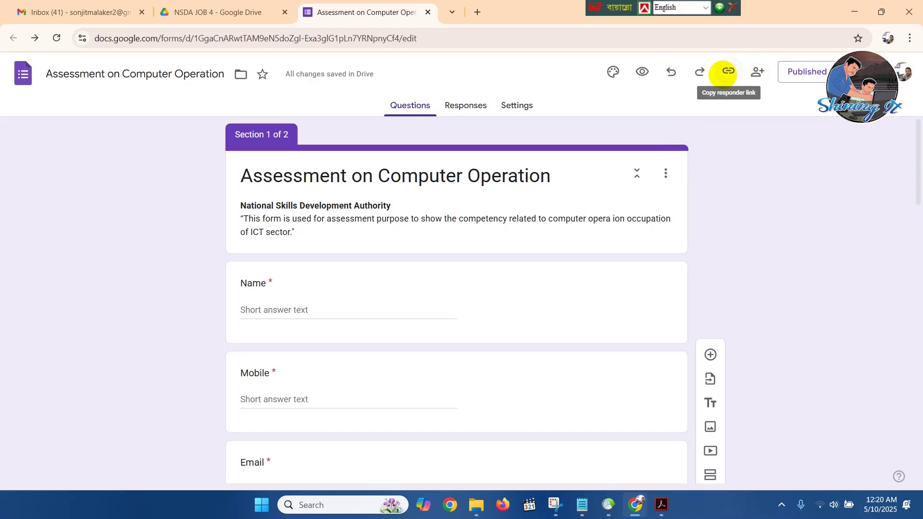
{"action": "left_click", "coordinate": [731, 72]}
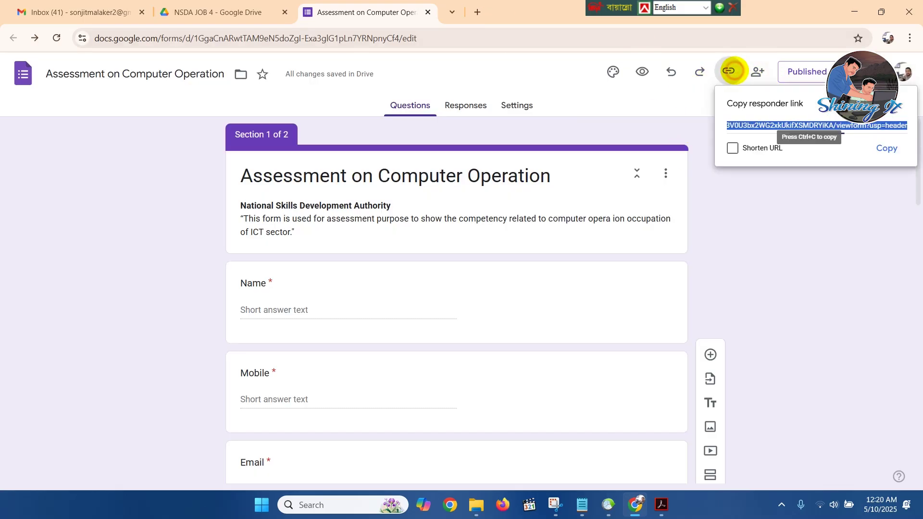
{"action": "left_click", "coordinate": [732, 147]}
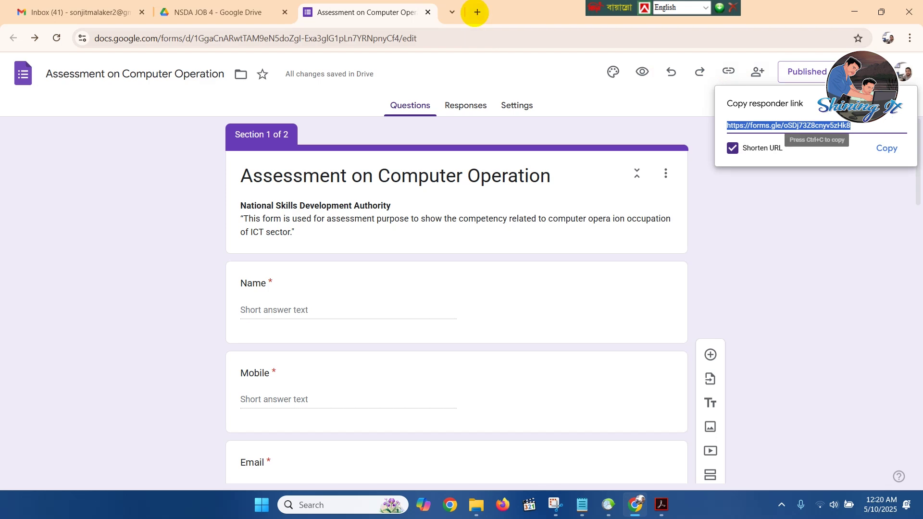
{"action": "left_click", "coordinate": [477, 12]}
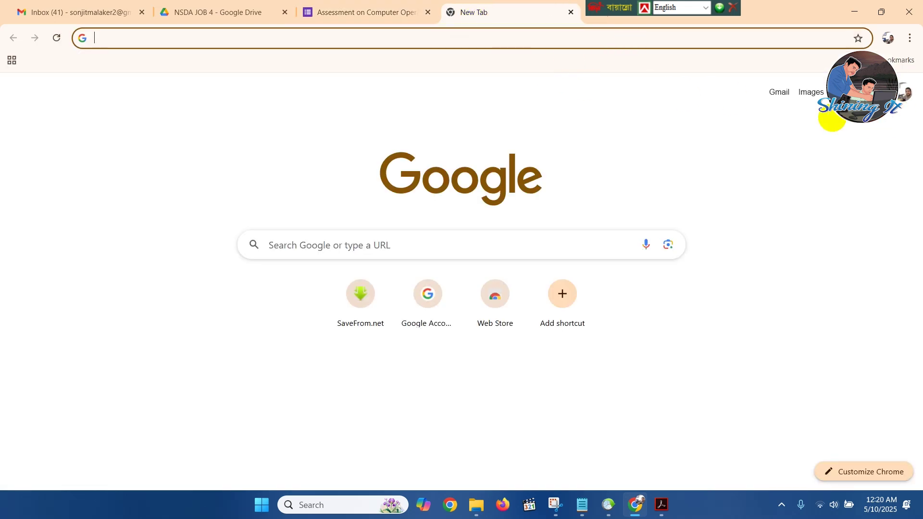
In Gmail, email a contact the form's short link with subject 'Google Form'.
{"action": "left_click", "coordinate": [781, 93]}
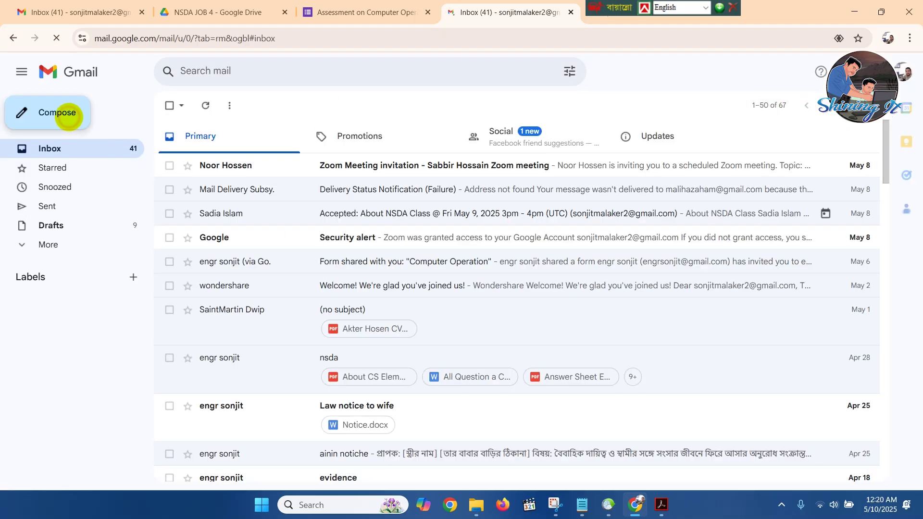
{"action": "left_click", "coordinate": [69, 116]}
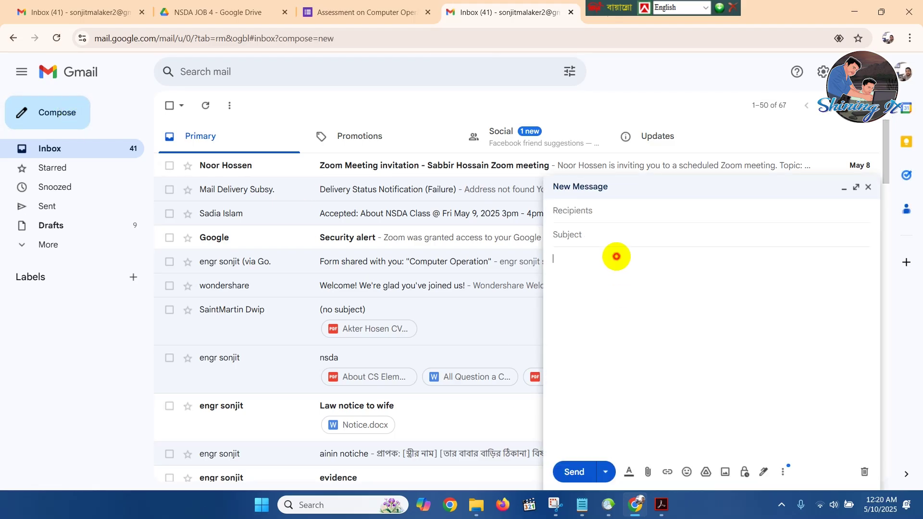
{"action": "key", "text": "ctrl+v"}
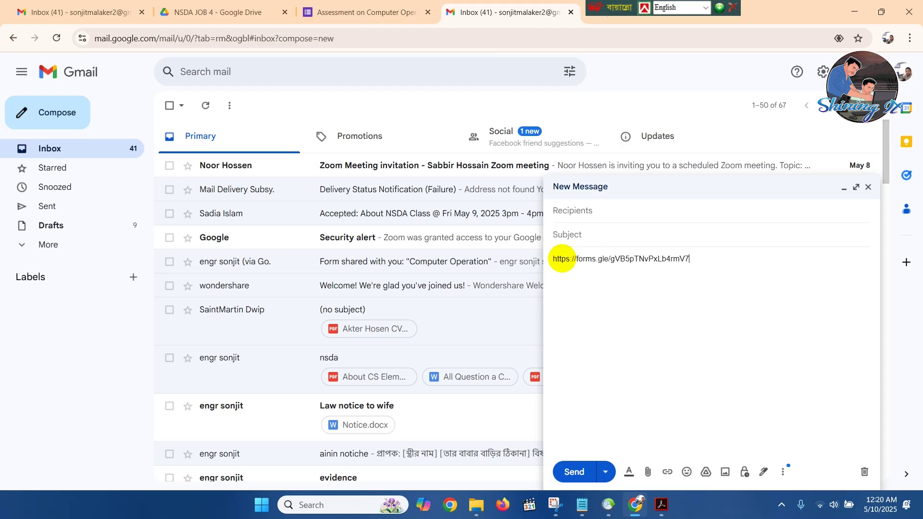
{"action": "left_click", "coordinate": [591, 209]}
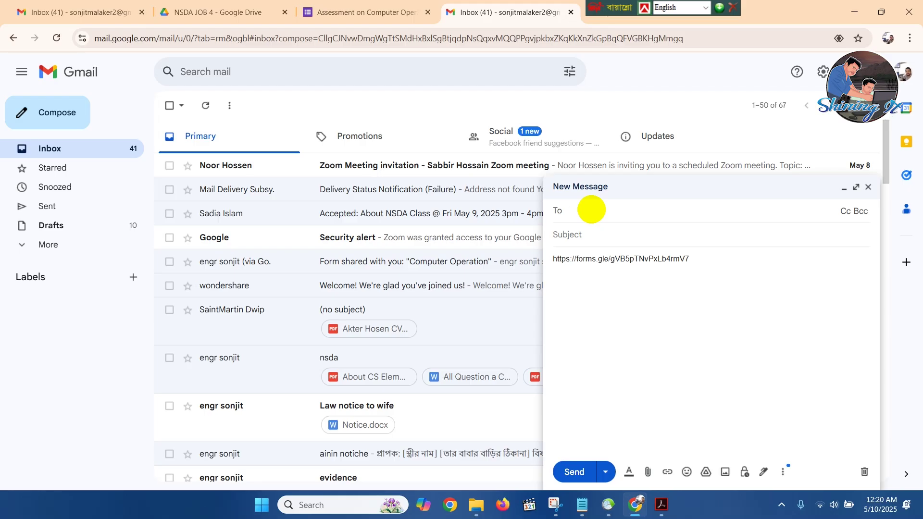
{"action": "type", "text": "engr"}
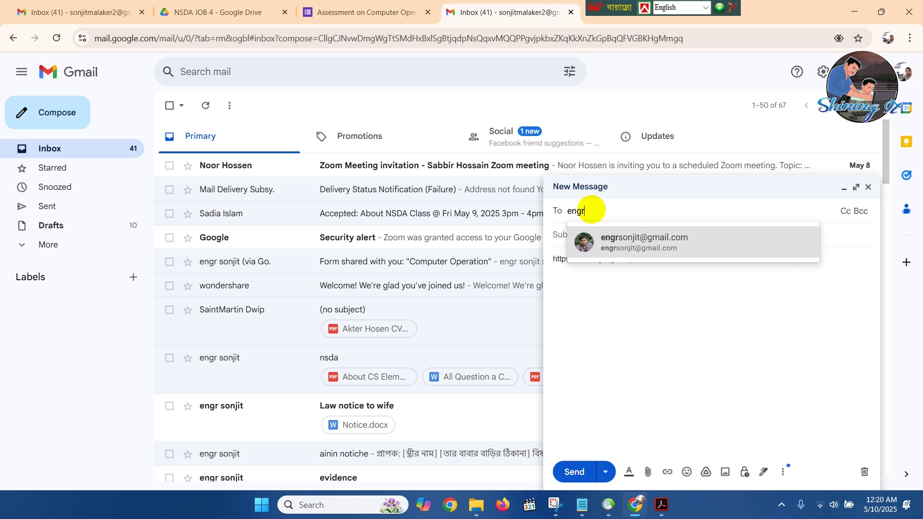
{"action": "key", "text": "Return"}
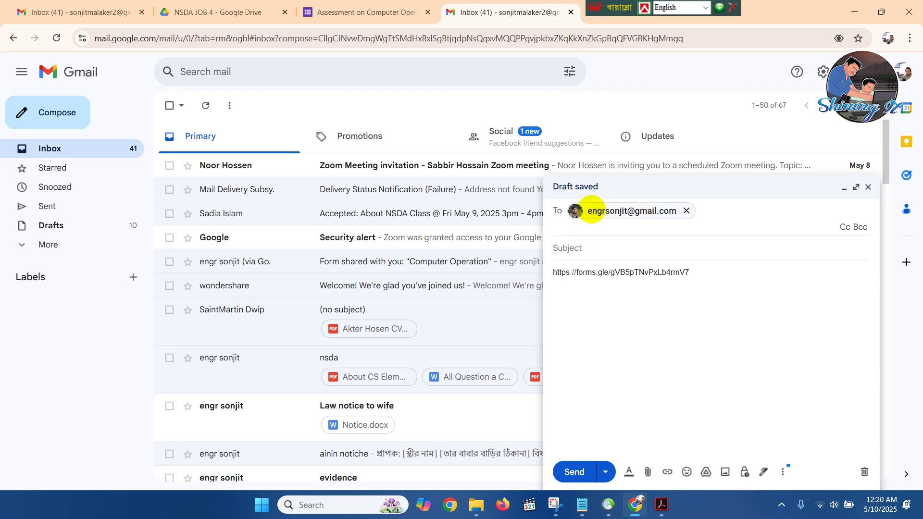
{"action": "left_click", "coordinate": [584, 249]}
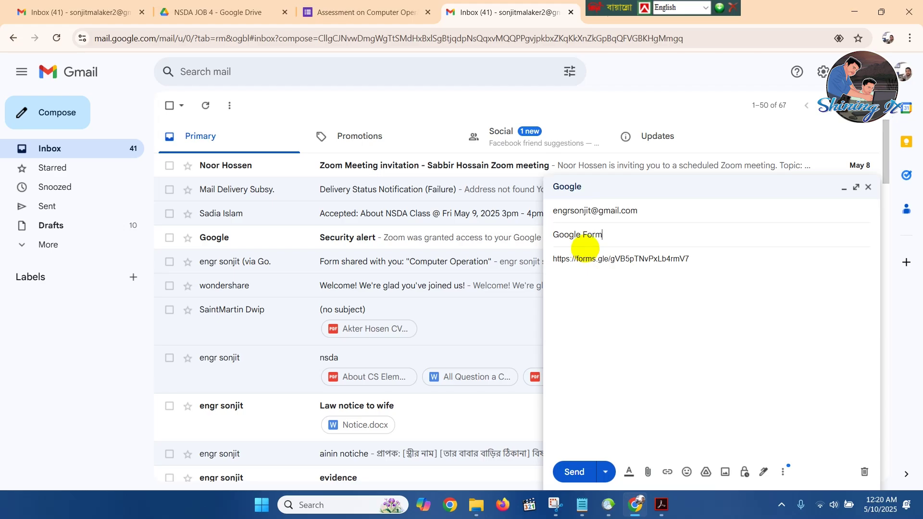
{"action": "left_click", "coordinate": [573, 470]}
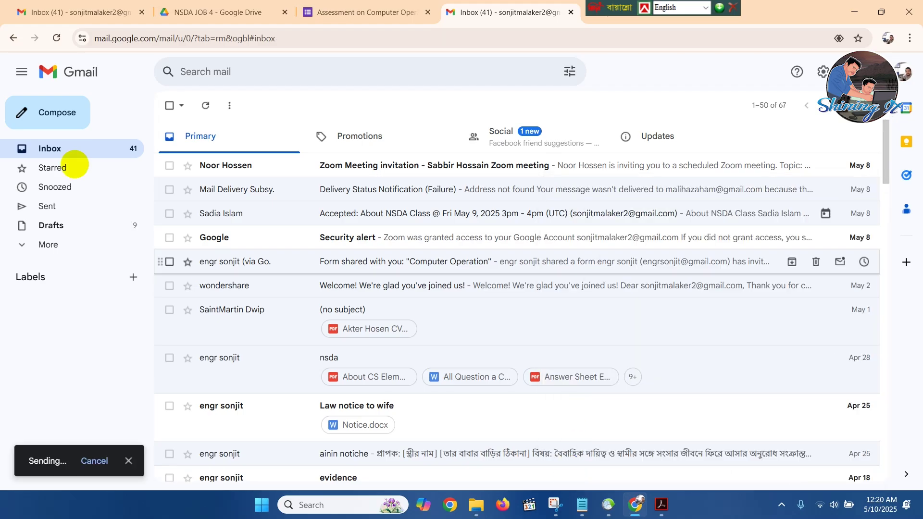
{"action": "left_click", "coordinate": [46, 206]}
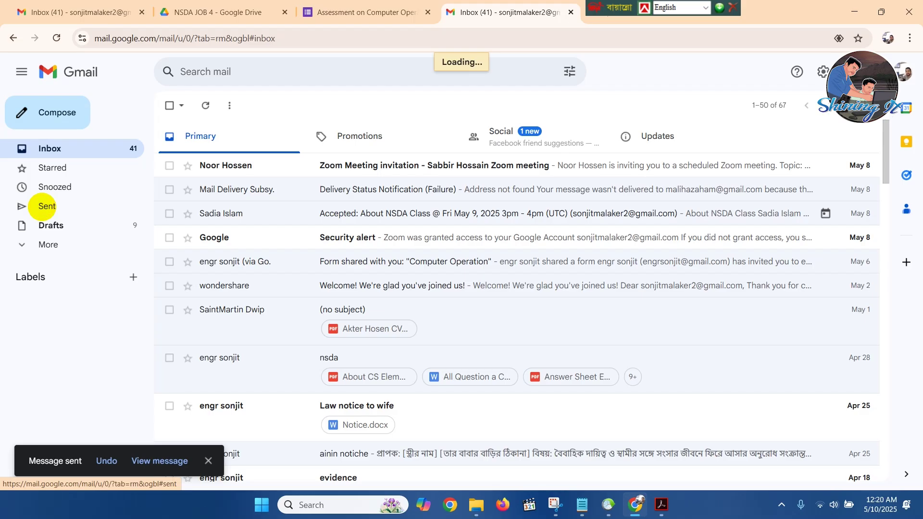